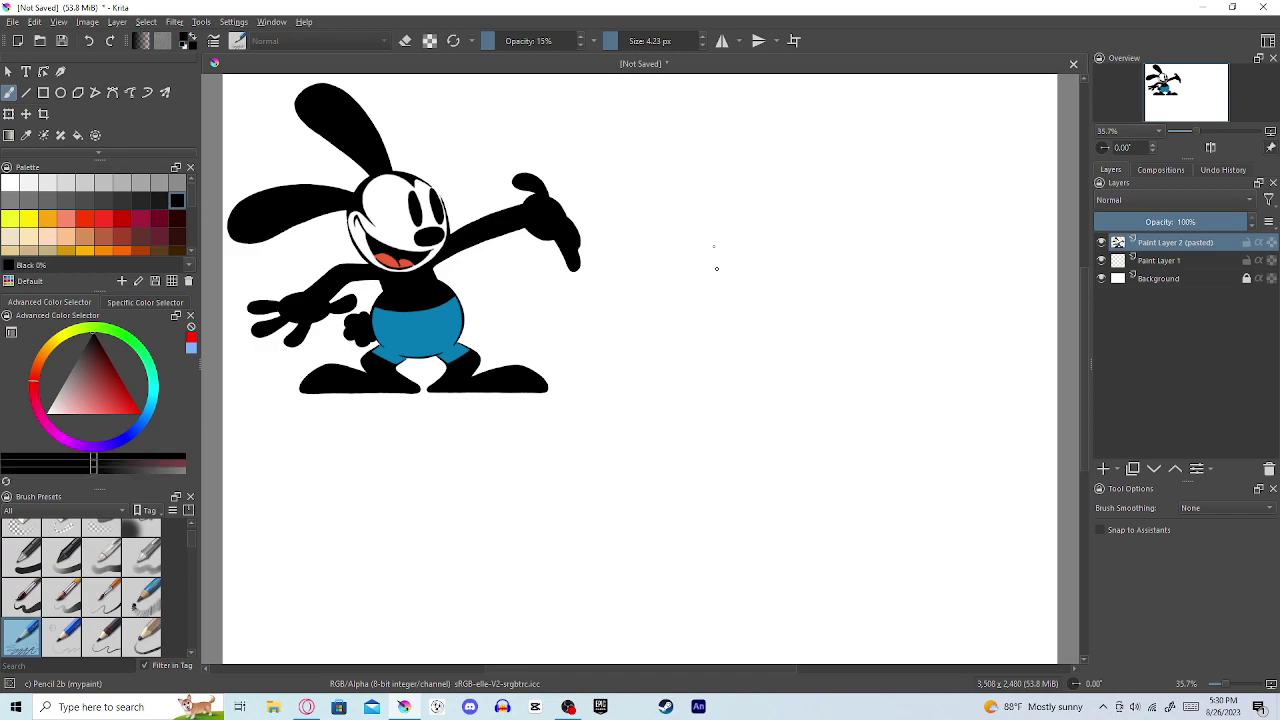
Step: With a red pencil, sketch the top of the head and two rabbit ears beside the reference character
left_click(102, 220)
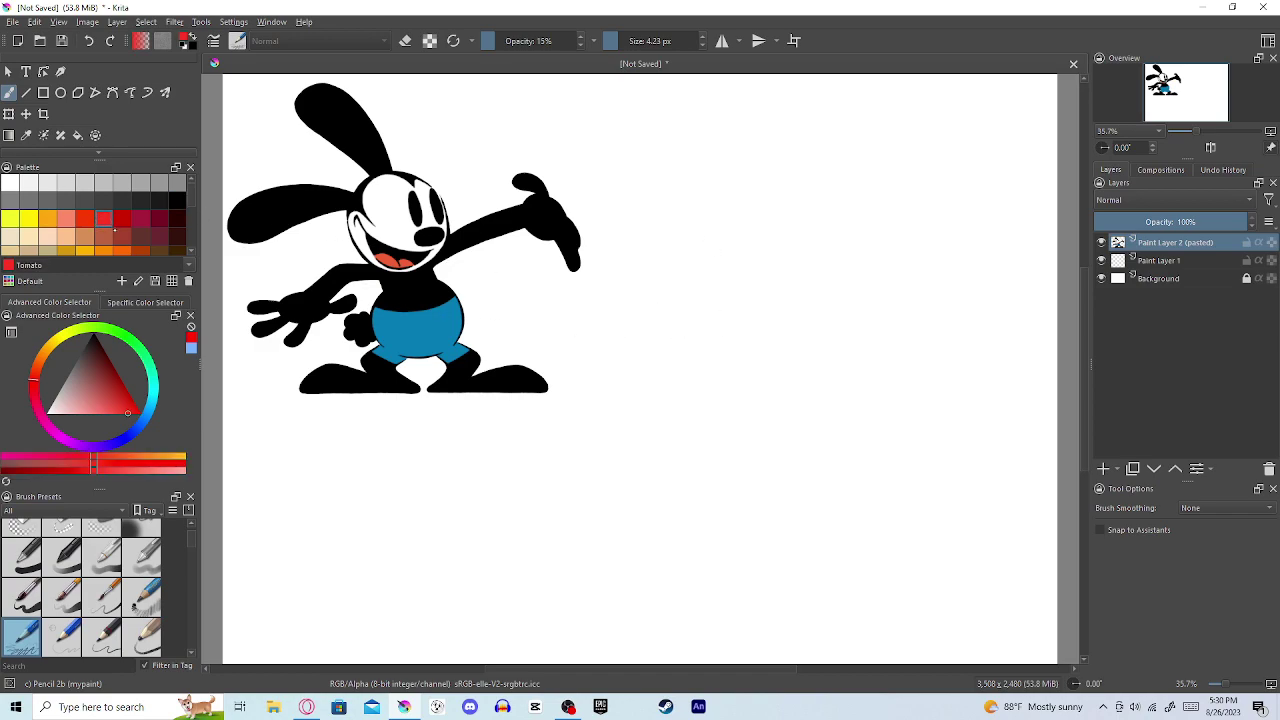
scroll(102, 220, "down", 2)
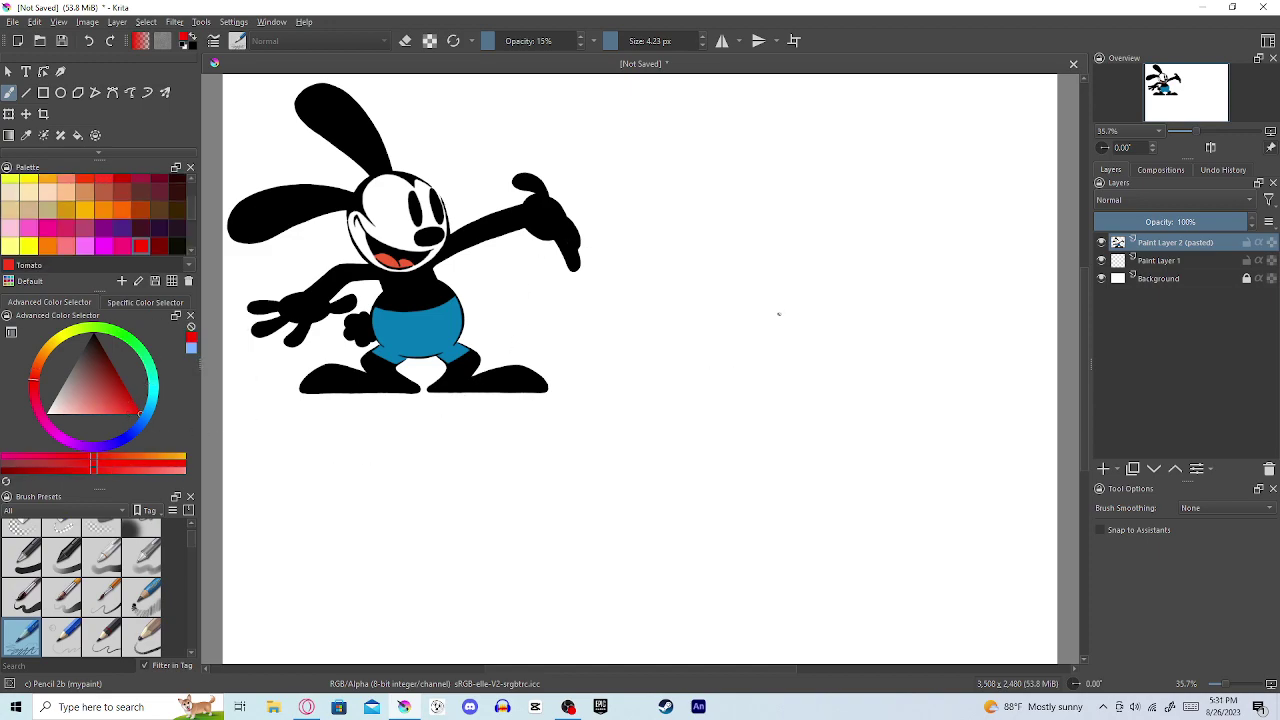
mouse_move(754, 279)
left_mouse_down()
mouse_move(824, 314)
mouse_move(830, 347)
mouse_move(746, 280)
mouse_move(797, 289)
mouse_move(735, 224)
mouse_move(676, 192)
mouse_move(644, 205)
mouse_move(689, 189)
mouse_move(753, 243)
mouse_move(757, 277)
mouse_move(715, 199)
mouse_move(657, 209)
mouse_move(723, 260)
mouse_move(728, 283)
mouse_move(702, 233)
mouse_move(656, 210)
mouse_move(648, 188)
mouse_move(670, 181)
mouse_move(664, 210)
mouse_move(684, 212)
mouse_move(729, 279)
mouse_move(668, 175)
mouse_move(710, 189)
mouse_move(750, 270)
mouse_move(685, 178)
left_mouse_up()
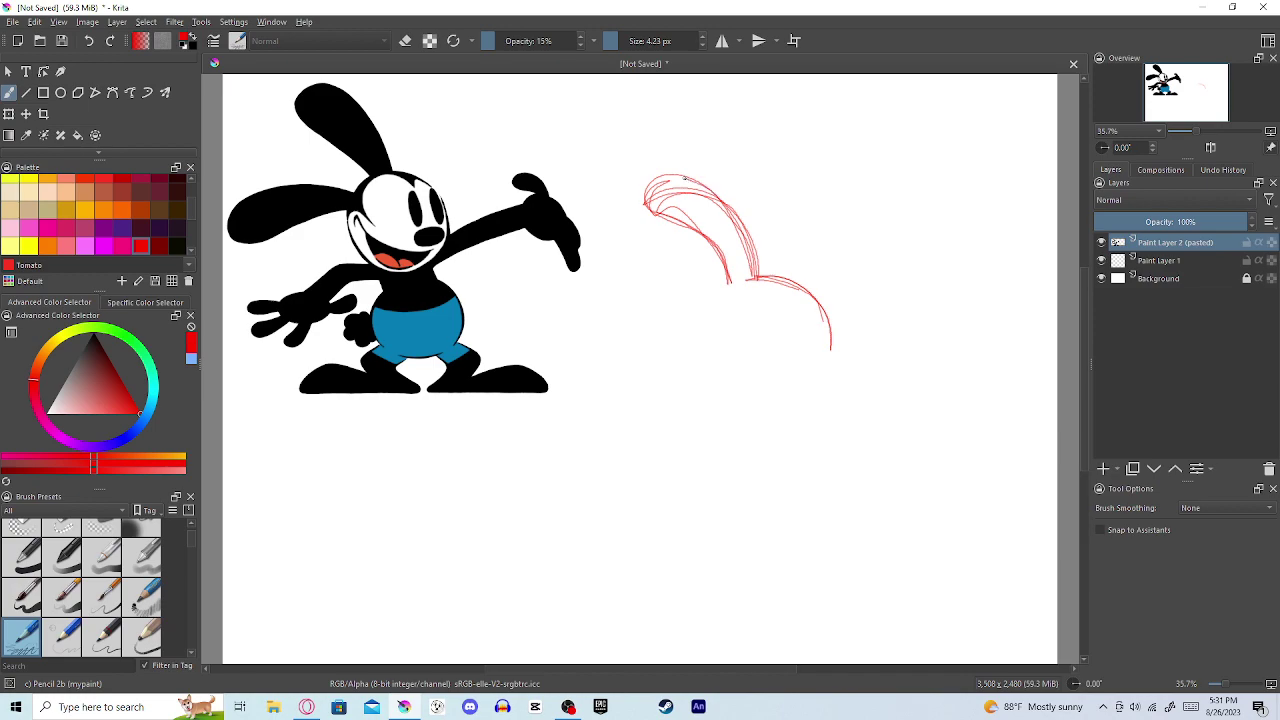
mouse_move(732, 286)
left_mouse_down()
mouse_move(652, 287)
mouse_move(613, 310)
mouse_move(590, 346)
mouse_move(600, 377)
mouse_move(628, 382)
mouse_move(684, 325)
mouse_move(645, 374)
mouse_move(606, 377)
mouse_move(592, 338)
mouse_move(641, 288)
mouse_move(705, 301)
left_mouse_up()
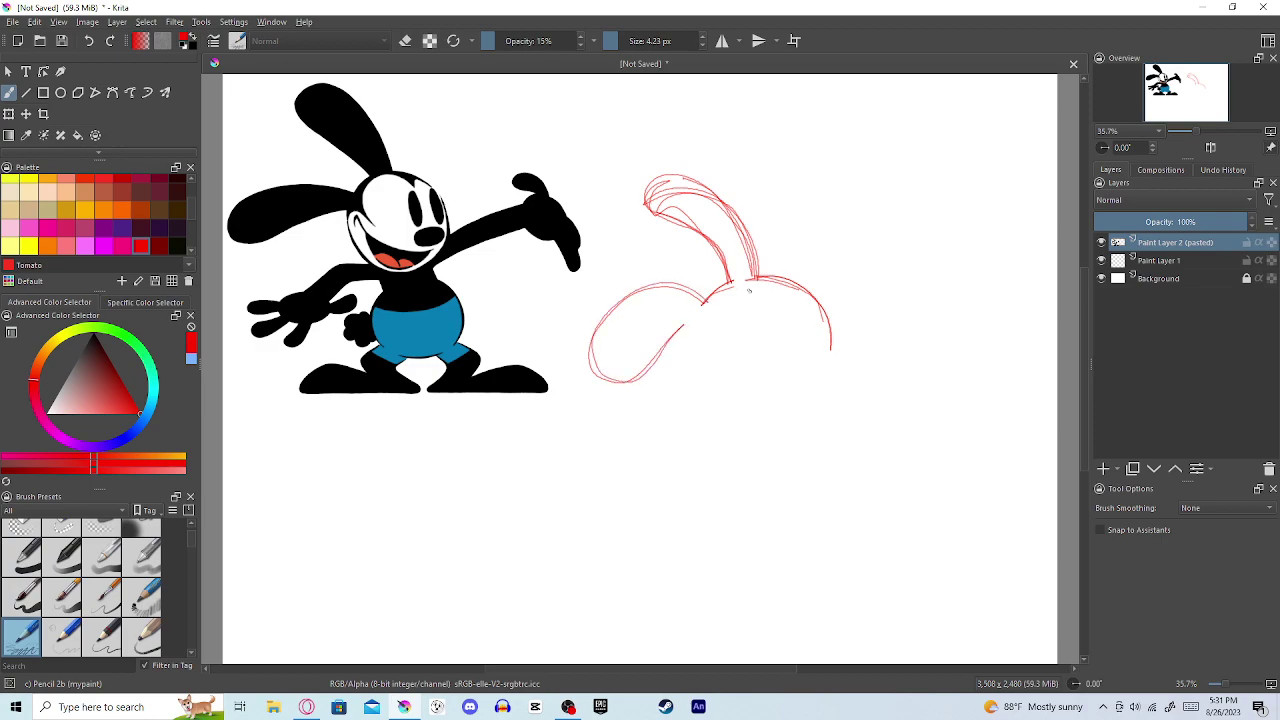
Step: Undo the two ears and redraw them longer, one raised and one drooping from the head
key("ctrl+z")
key("ctrl+z")
key("ctrl+z")
key("ctrl+z")
key("ctrl+z")
key("ctrl+z")
mouse_move(750, 277)
left_mouse_down()
mouse_move(691, 186)
mouse_move(650, 159)
mouse_move(614, 171)
mouse_move(608, 197)
mouse_move(626, 218)
mouse_move(720, 282)
mouse_move(630, 215)
mouse_move(615, 183)
mouse_move(650, 159)
mouse_move(709, 198)
mouse_move(748, 274)
mouse_move(718, 213)
mouse_move(672, 171)
mouse_move(631, 159)
mouse_move(615, 190)
mouse_move(641, 233)
mouse_move(714, 287)
mouse_move(628, 330)
mouse_move(580, 386)
mouse_move(587, 435)
mouse_move(617, 432)
mouse_move(675, 352)
mouse_move(610, 432)
mouse_move(589, 437)
mouse_move(576, 410)
mouse_move(617, 334)
mouse_move(690, 304)
left_mouse_up()
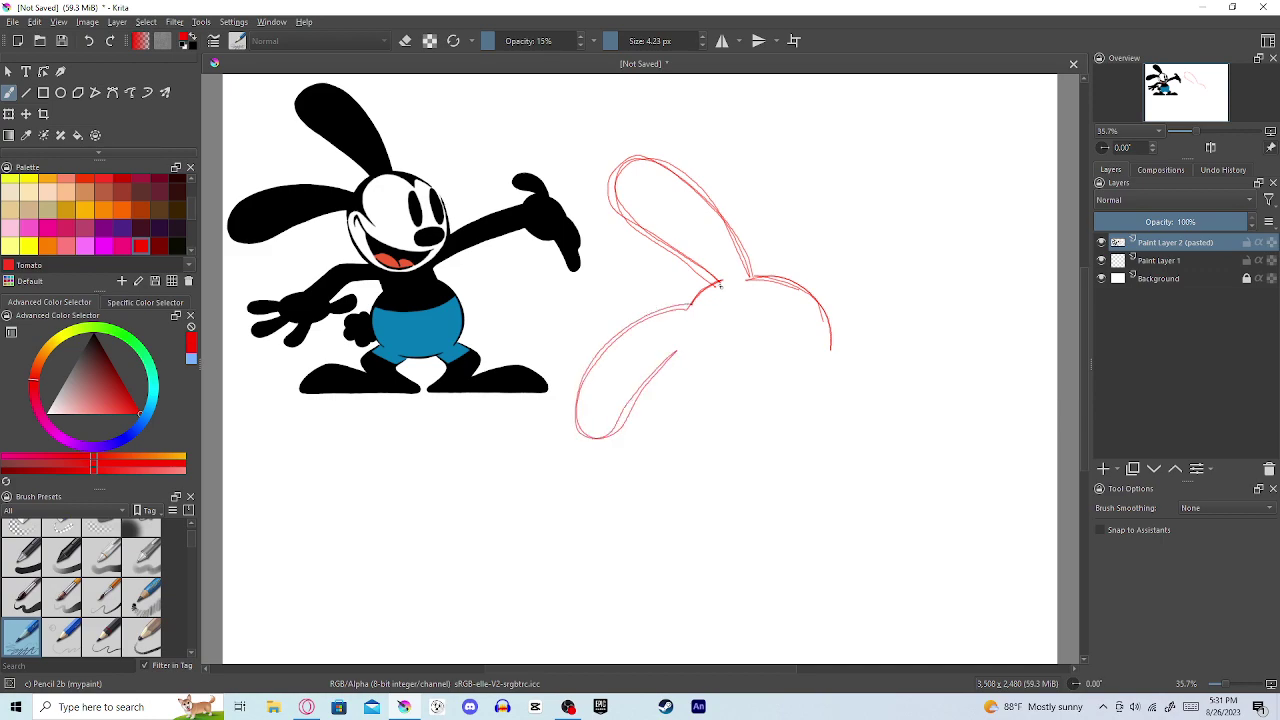
Step: Sketch the cheek and chin curve to close the round head outline below the drooping ear
mouse_move(680, 347)
left_mouse_down()
mouse_move(691, 396)
mouse_move(730, 411)
left_mouse_up()
key("ctrl+z")
mouse_move(680, 349)
left_mouse_down()
mouse_move(747, 386)
mouse_move(795, 373)
mouse_move(825, 389)
mouse_move(787, 419)
mouse_move(738, 417)
mouse_move(702, 401)
mouse_move(682, 345)
mouse_move(684, 371)
mouse_move(738, 417)
mouse_move(779, 423)
mouse_move(824, 391)
mouse_move(829, 326)
left_mouse_up()
key("ctrl+z")
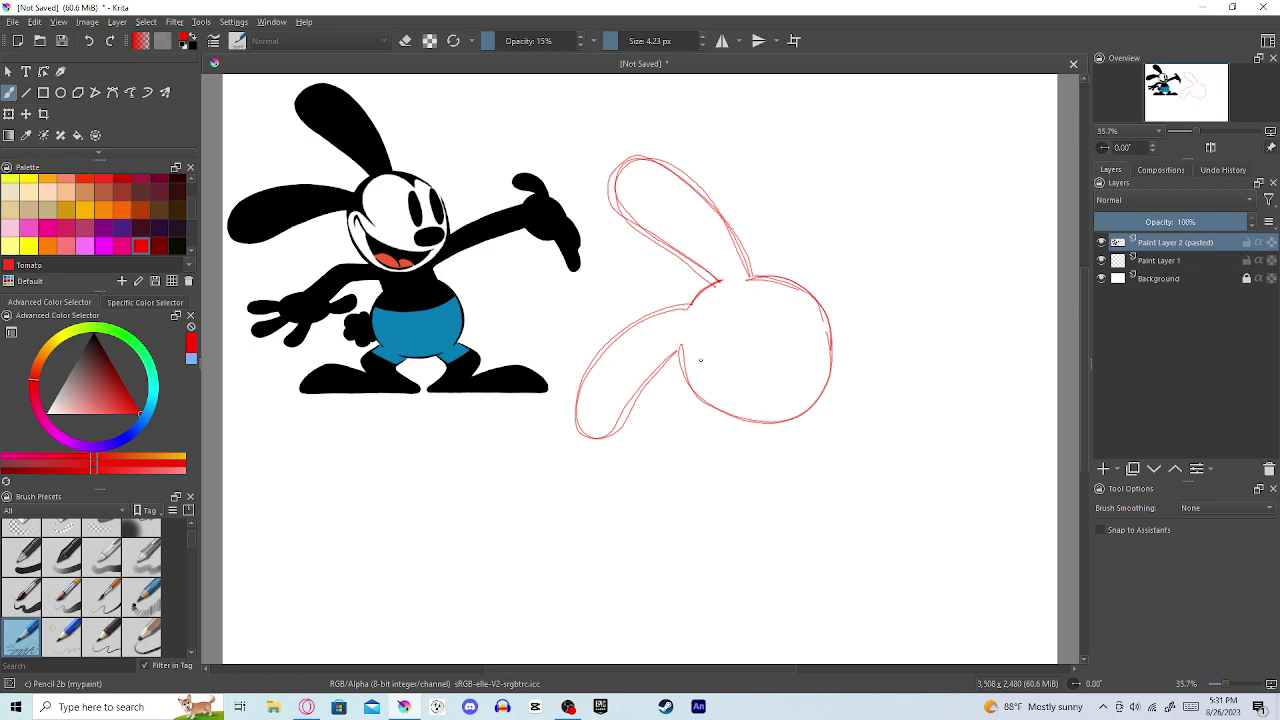
Step: Try to sketch a wide open smile across the lower half of the head
mouse_move(698, 358)
left_mouse_down()
mouse_move(709, 334)
mouse_move(744, 384)
mouse_move(813, 371)
left_mouse_up()
mouse_move(809, 375)
left_mouse_down()
mouse_move(786, 410)
mouse_move(763, 412)
mouse_move(711, 382)
mouse_move(709, 343)
left_mouse_up()
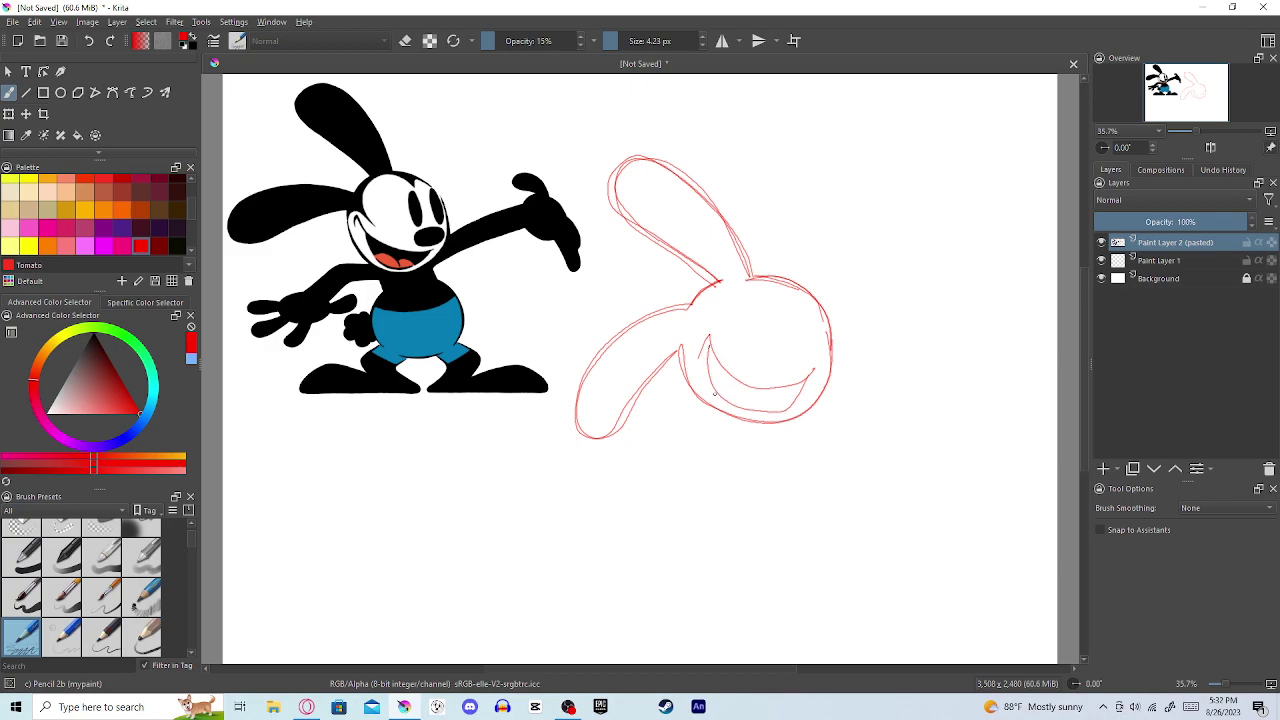
left_click_drag(712, 384, 786, 406)
mouse_move(773, 322)
left_mouse_down()
mouse_move(748, 314)
mouse_move(788, 340)
mouse_move(748, 360)
mouse_move(774, 310)
left_mouse_up()
key("ctrl+z")
mouse_move(705, 388)
left_mouse_down()
mouse_move(691, 330)
mouse_move(722, 326)
mouse_move(734, 351)
left_mouse_up()
key("ctrl+z")
key("ctrl+z")
key("ctrl+z")
Step: Try a flatter smile line with a small curved cheek mark, undoing the unwanted strokes
mouse_move(812, 386)
left_mouse_down()
mouse_move(743, 382)
mouse_move(701, 361)
mouse_move(757, 407)
mouse_move(783, 410)
mouse_move(812, 385)
mouse_move(777, 400)
mouse_move(726, 374)
left_mouse_up()
key("ctrl+z")
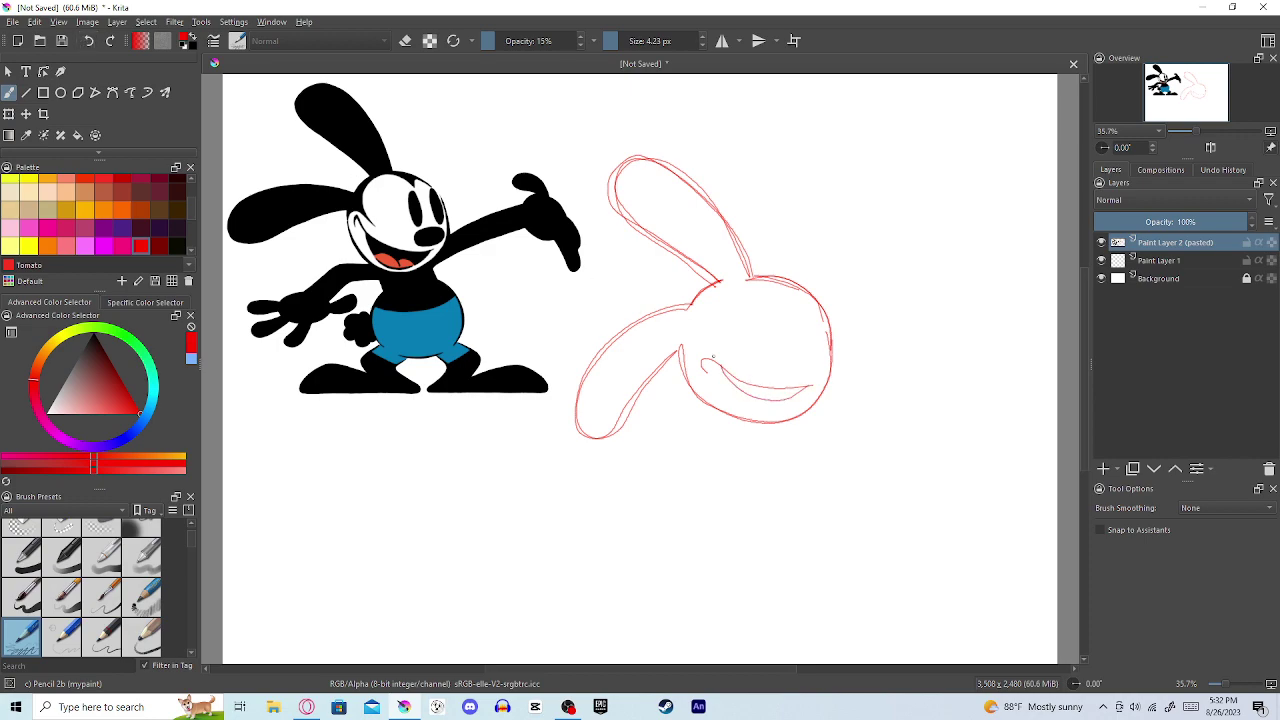
key("ctrl+z")
mouse_move(722, 368)
left_mouse_down()
mouse_move(736, 398)
mouse_move(792, 408)
mouse_move(808, 383)
mouse_move(766, 399)
mouse_move(787, 399)
left_mouse_up()
left_click(89, 41)
left_click(89, 41)
mouse_move(722, 366)
left_mouse_down()
mouse_move(744, 398)
mouse_move(798, 394)
left_mouse_up()
left_click(88, 41)
left_click(88, 41)
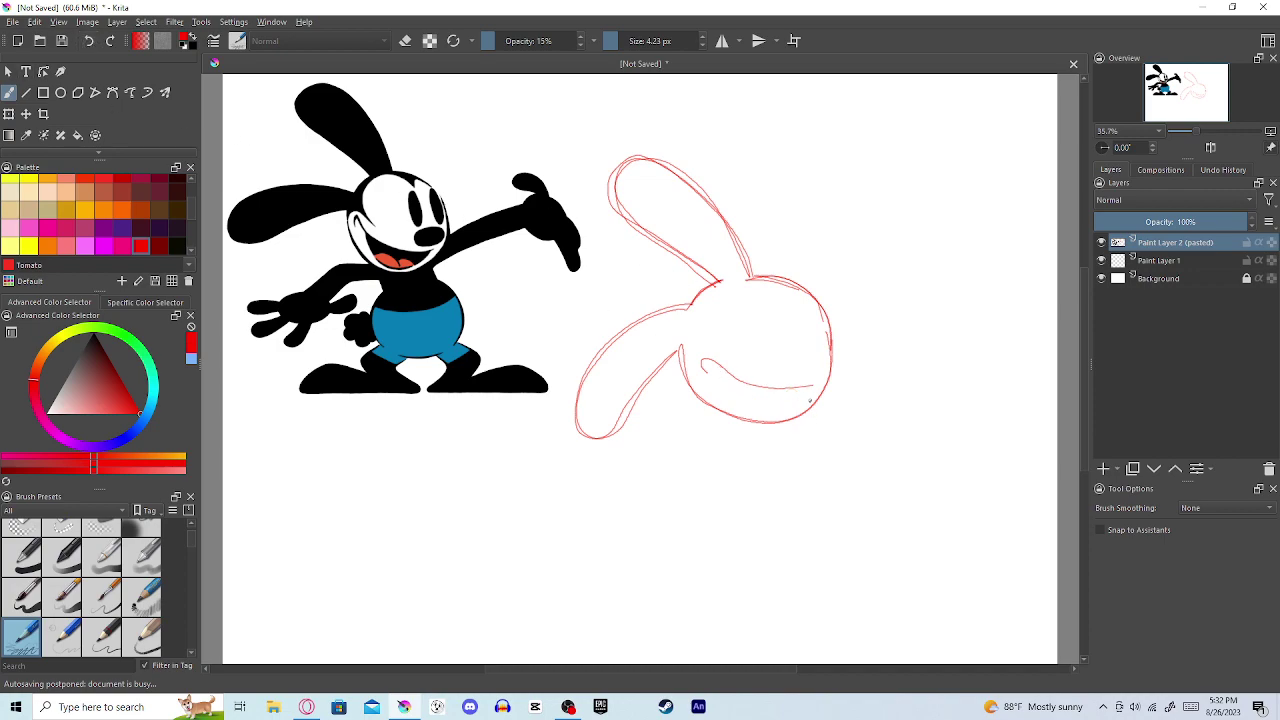
Step: Try the open mouth with a tongue, an oval nose and an eye, and undo the whole face
mouse_move(810, 388)
left_mouse_down()
mouse_move(765, 414)
mouse_move(729, 400)
mouse_move(716, 369)
mouse_move(771, 405)
mouse_move(801, 397)
left_mouse_up()
mouse_move(815, 348)
left_mouse_down()
mouse_move(778, 360)
mouse_move(798, 340)
mouse_move(784, 370)
left_mouse_up()
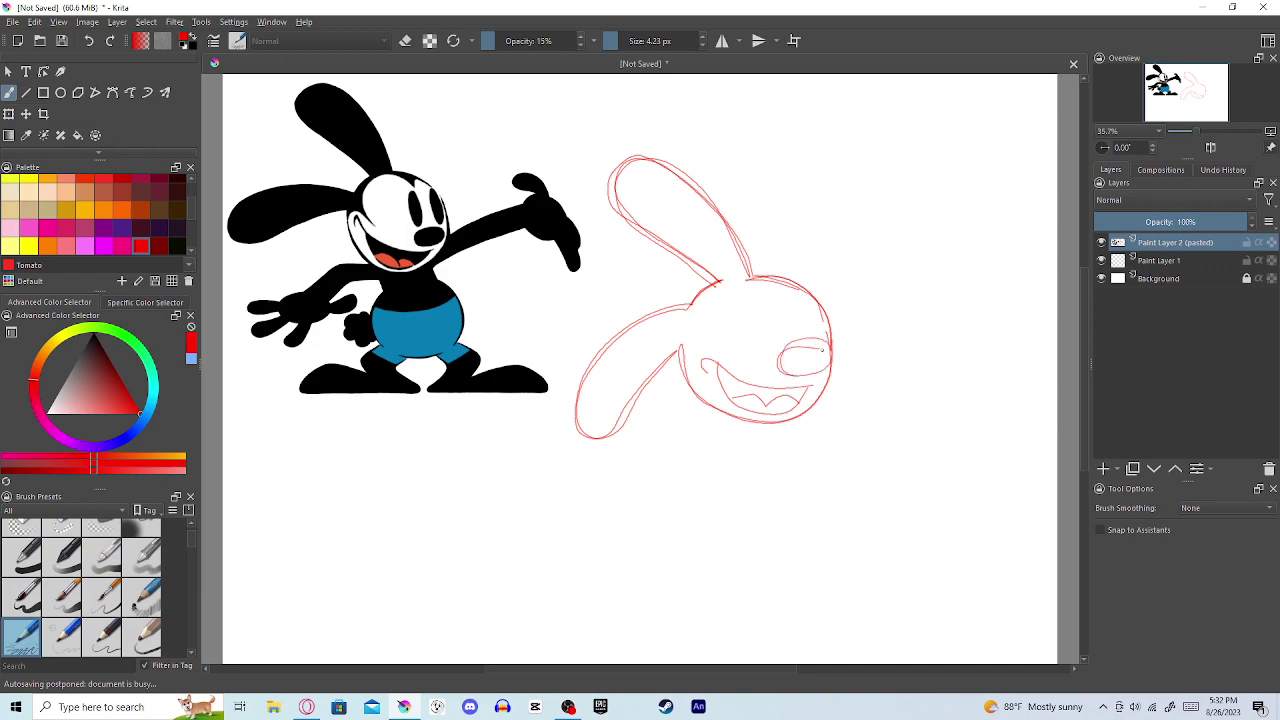
mouse_move(776, 352)
left_mouse_down()
mouse_move(750, 306)
mouse_move(765, 287)
mouse_move(779, 345)
mouse_move(751, 320)
mouse_move(768, 296)
mouse_move(803, 296)
mouse_move(802, 328)
mouse_move(801, 294)
left_mouse_up()
key("ctrl+z")
key("ctrl+z")
key("ctrl+z")
key("ctrl+z")
key("ctrl+z")
key("ctrl+z")
left_click(89, 42)
left_click(89, 42)
key("ctrl+z")
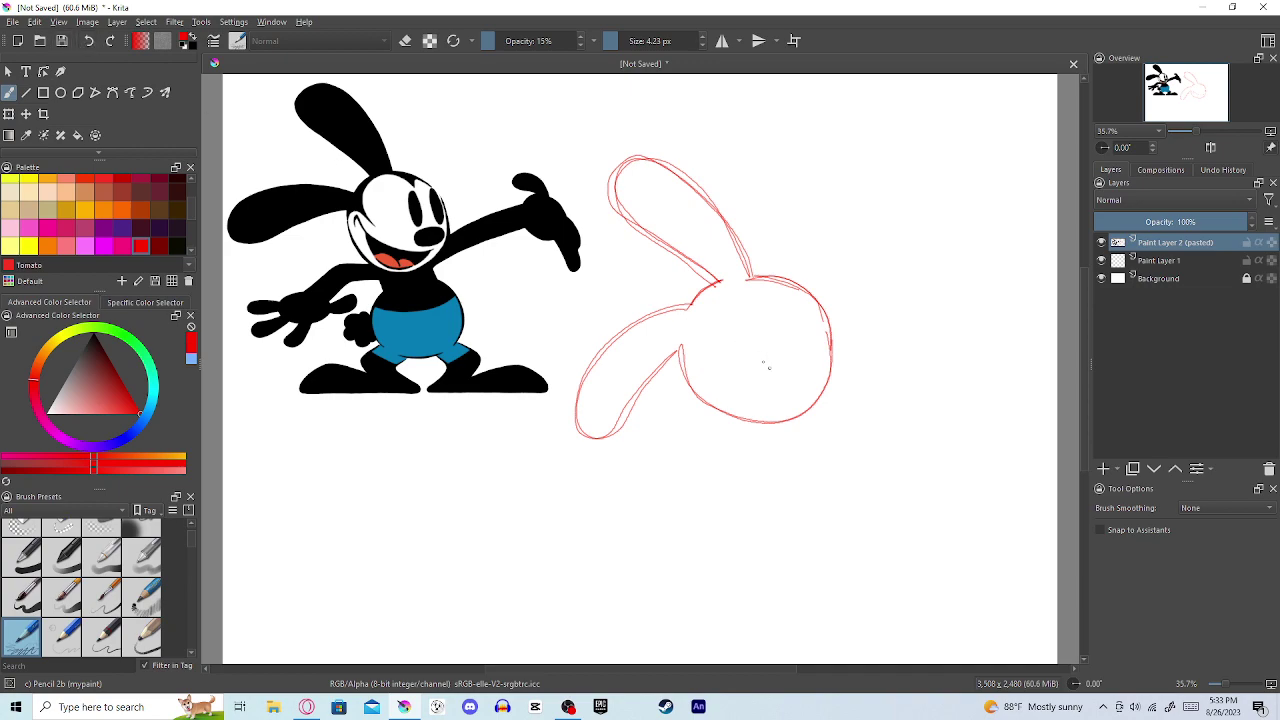
Step: Sketch a wide open smile with a tongue, two tall oval eyes and an oval nose protruding past the head's edge
mouse_move(778, 388)
left_mouse_down()
mouse_move(728, 379)
mouse_move(706, 348)
mouse_move(704, 368)
mouse_move(752, 415)
mouse_move(806, 398)
mouse_move(772, 325)
mouse_move(778, 307)
mouse_move(790, 370)
mouse_move(771, 324)
mouse_move(787, 316)
mouse_move(796, 363)
mouse_move(813, 307)
mouse_move(825, 355)
left_mouse_up()
left_click(88, 41)
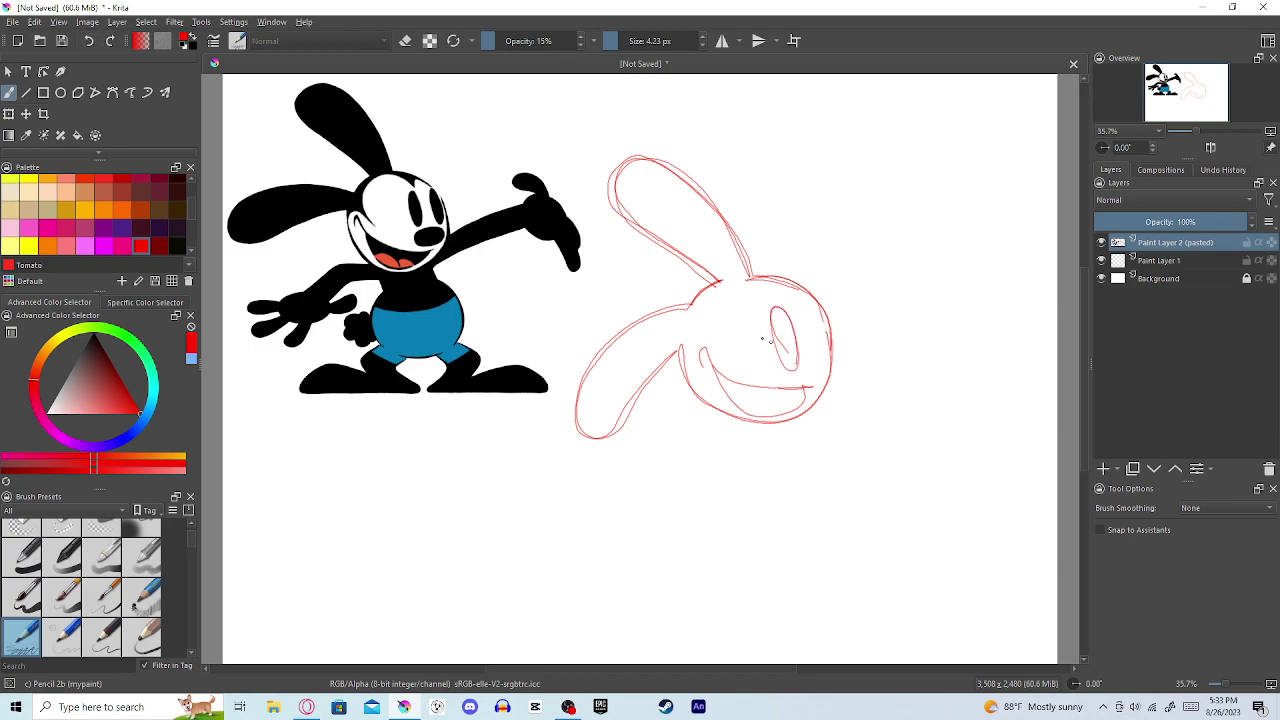
mouse_move(824, 359)
left_mouse_down()
mouse_move(810, 306)
mouse_move(833, 370)
mouse_move(806, 302)
mouse_move(829, 350)
mouse_move(812, 398)
mouse_move(800, 372)
left_mouse_up()
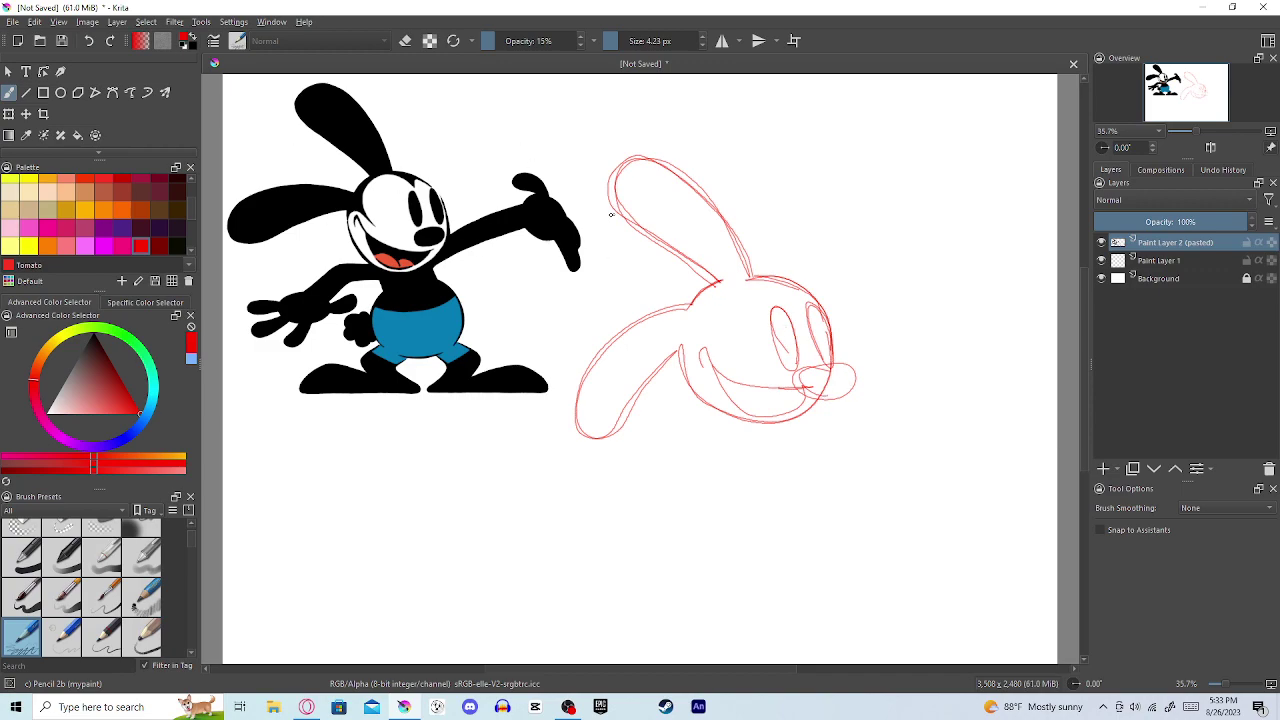
mouse_move(838, 372)
left_mouse_down()
mouse_move(806, 363)
mouse_move(866, 375)
left_mouse_up()
mouse_move(741, 404)
left_mouse_down()
mouse_move(797, 401)
mouse_move(739, 397)
left_mouse_up()
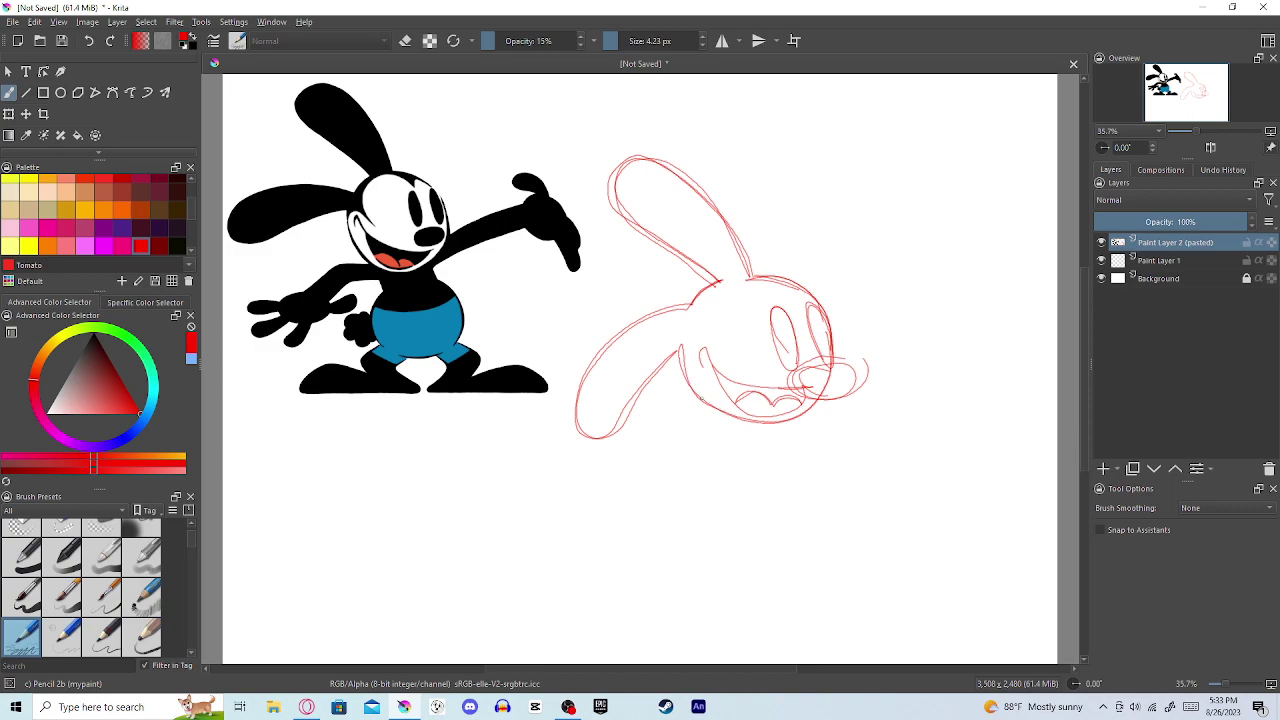
Step: Try to sketch the face-mask contour across the forehead and around the eyes
mouse_move(689, 390)
left_mouse_down()
mouse_move(697, 334)
mouse_move(732, 348)
mouse_move(705, 322)
mouse_move(750, 293)
mouse_move(818, 302)
left_mouse_up()
key("ctrl+z")
key("ctrl+z")
key("ctrl+z")
mouse_move(769, 290)
left_mouse_down()
mouse_move(729, 282)
mouse_move(694, 311)
left_mouse_up()
key("ctrl+z")
Step: Try another face-mask contour with extra strokes around the nose, and undo them
mouse_move(806, 288)
left_mouse_down()
mouse_move(719, 292)
mouse_move(706, 320)
mouse_move(728, 343)
mouse_move(691, 339)
mouse_move(687, 376)
left_mouse_up()
mouse_move(860, 369)
left_mouse_down()
mouse_move(822, 356)
mouse_move(872, 368)
left_mouse_up()
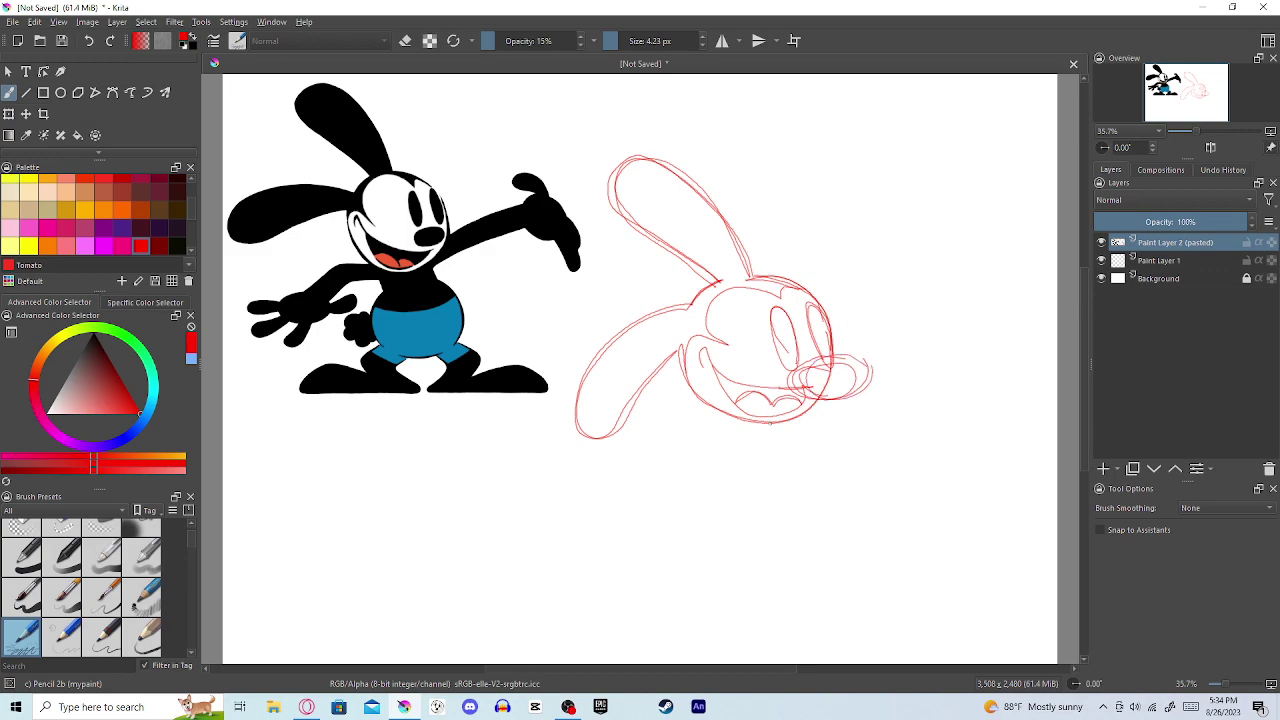
mouse_move(708, 318)
left_mouse_down()
mouse_move(736, 360)
mouse_move(720, 350)
left_mouse_up()
key("ctrl+z")
key("ctrl+z")
key("ctrl+z")
key("ctrl+z")
key("ctrl+z")
Step: Sketch the face-mask contour from the forehead peak around the eyes and down to the cheek
left_click_drag(817, 240, 837, 298)
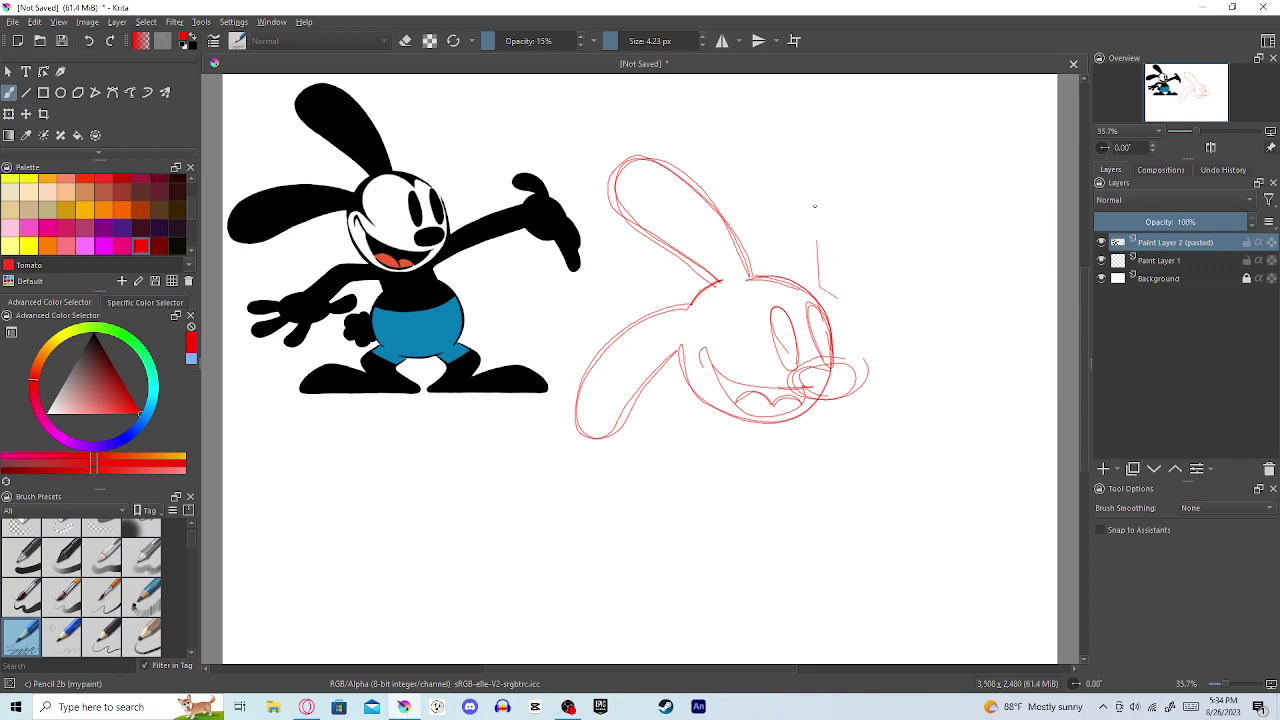
key("ctrl+z")
mouse_move(783, 296)
left_mouse_down()
mouse_move(734, 279)
mouse_move(700, 310)
left_mouse_up()
key("ctrl+z")
mouse_move(817, 300)
left_mouse_down()
mouse_move(759, 281)
mouse_move(718, 286)
mouse_move(704, 322)
mouse_move(729, 349)
mouse_move(693, 348)
mouse_move(705, 398)
left_mouse_up()
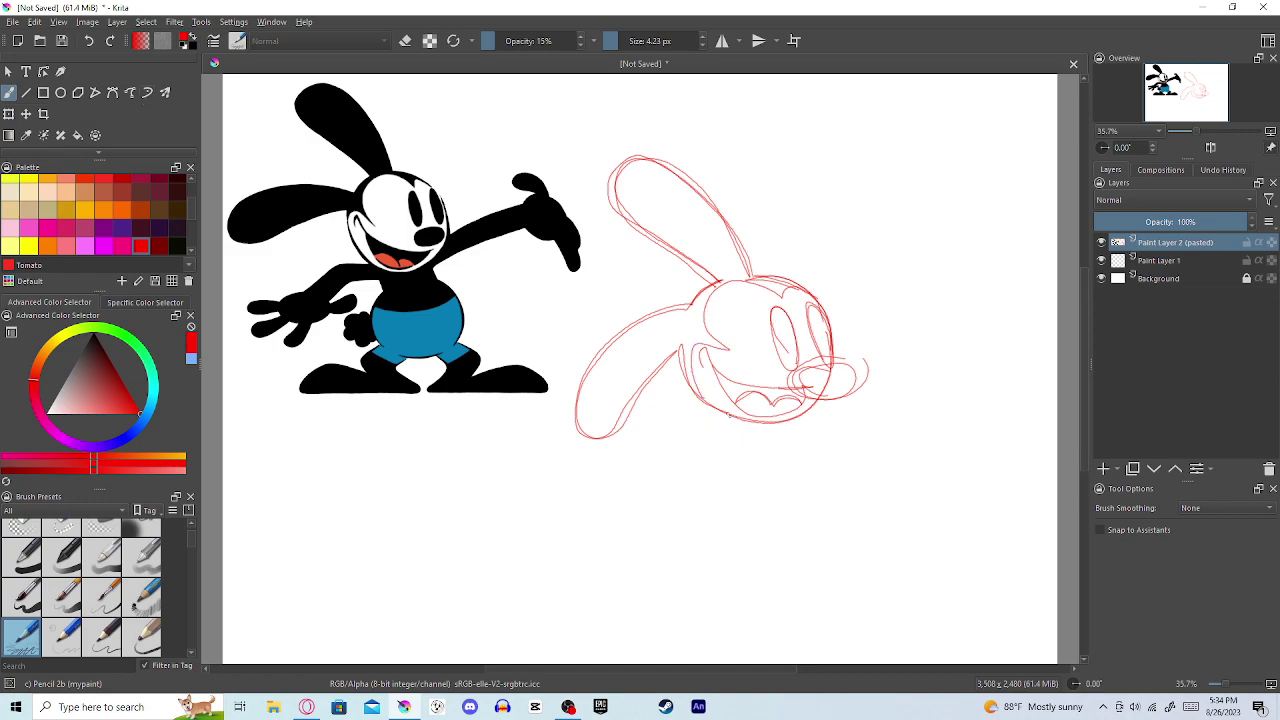
Step: Try to sketch one side of the body with a leg and a large shoe below the head
mouse_move(716, 411)
left_mouse_down()
mouse_move(662, 434)
mouse_move(642, 479)
mouse_move(679, 518)
left_mouse_up()
key("ctrl+z")
mouse_move(726, 432)
left_mouse_down()
mouse_move(738, 556)
mouse_move(712, 505)
mouse_move(734, 456)
mouse_move(712, 572)
mouse_move(727, 591)
mouse_move(668, 586)
mouse_move(642, 620)
mouse_move(808, 630)
mouse_move(831, 605)
mouse_move(794, 598)
mouse_move(776, 576)
mouse_move(852, 563)
mouse_move(861, 590)
mouse_move(846, 615)
mouse_move(880, 617)
left_mouse_up()
key("ctrl+z")
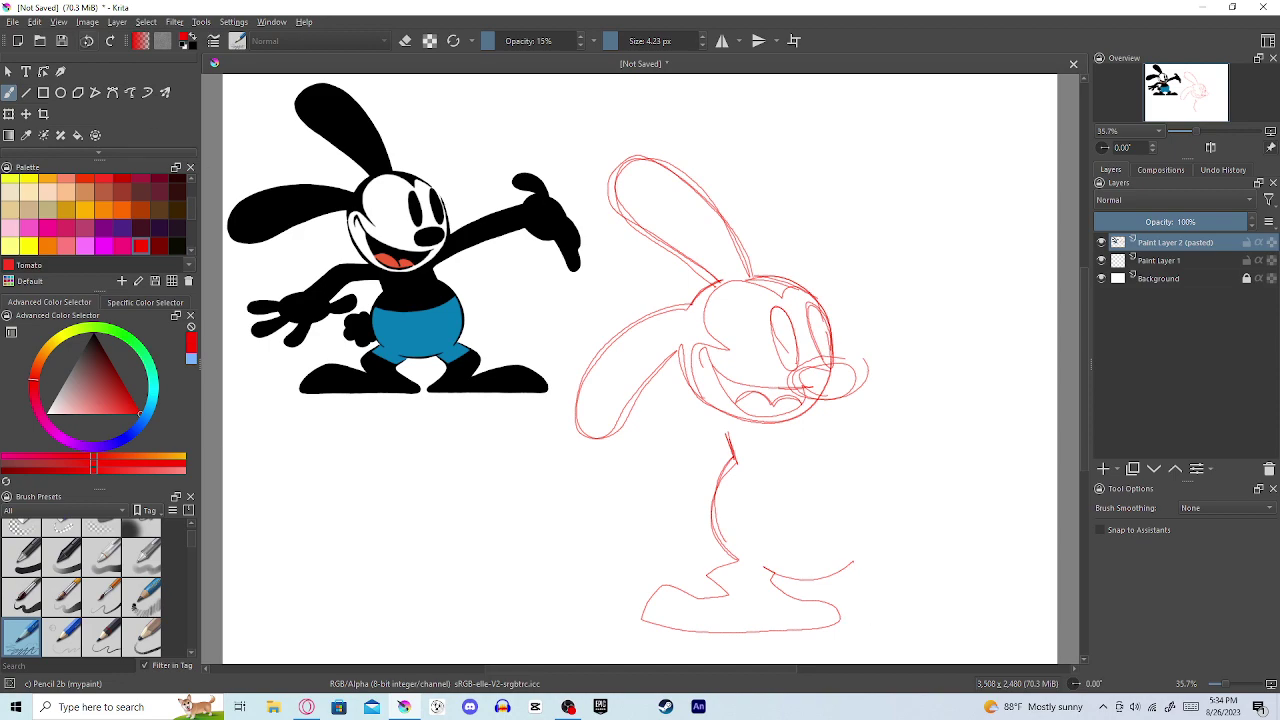
Step: Try to add the second shoe, the belly and a raised arm, and undo the whole body sketch
mouse_move(880, 621)
left_mouse_down()
mouse_move(857, 618)
mouse_move(848, 565)
left_mouse_up()
mouse_move(877, 619)
left_mouse_down()
mouse_move(1015, 607)
mouse_move(1026, 591)
mouse_move(993, 563)
mouse_move(898, 597)
mouse_move(908, 567)
mouse_move(873, 555)
mouse_move(893, 524)
mouse_move(886, 492)
mouse_move(801, 424)
mouse_move(866, 410)
mouse_move(925, 435)
mouse_move(950, 484)
left_mouse_up()
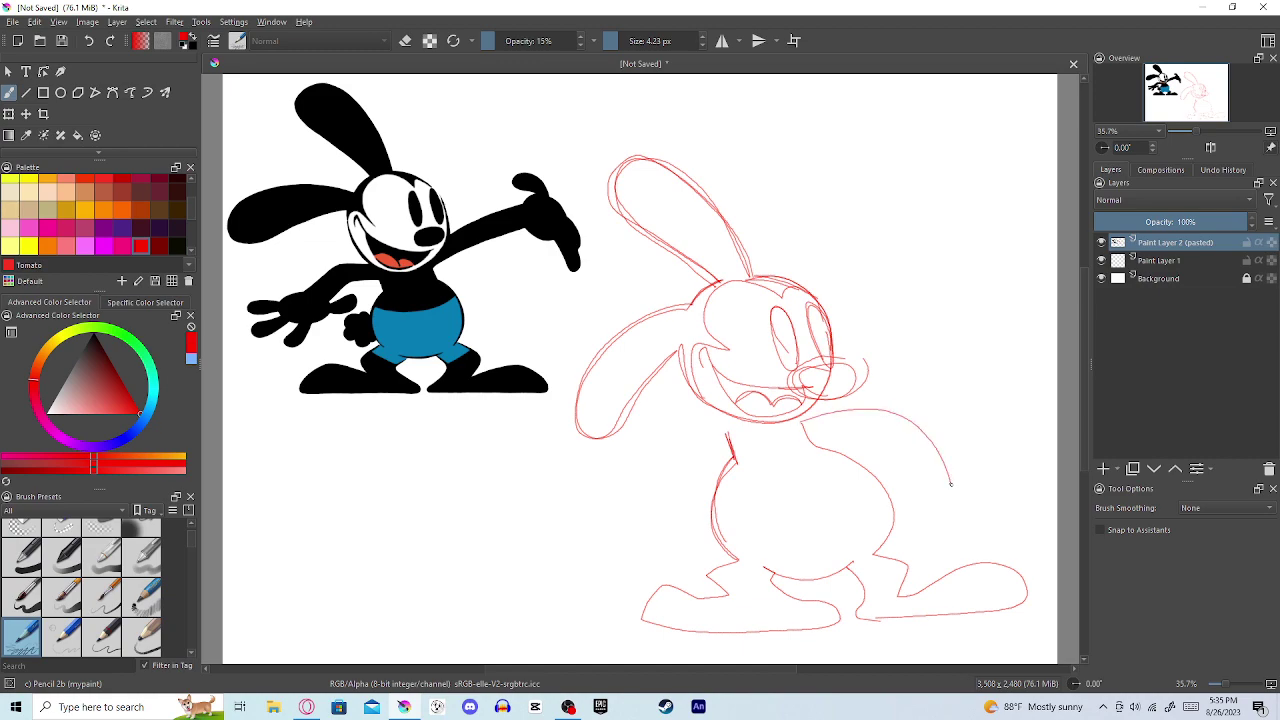
key("ctrl+z")
key("ctrl+z")
key("ctrl+z")
key("ctrl+z")
key("ctrl+z")
key("ctrl+z")
key("ctrl+z")
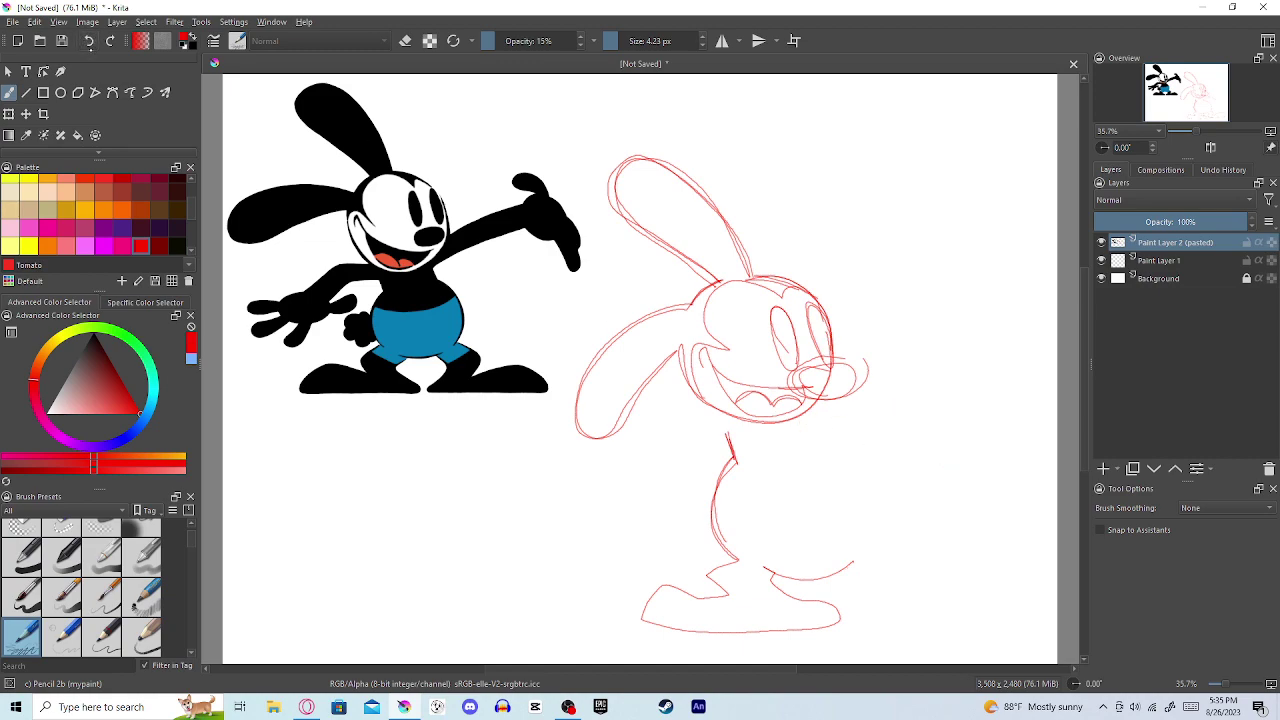
key("ctrl+z")
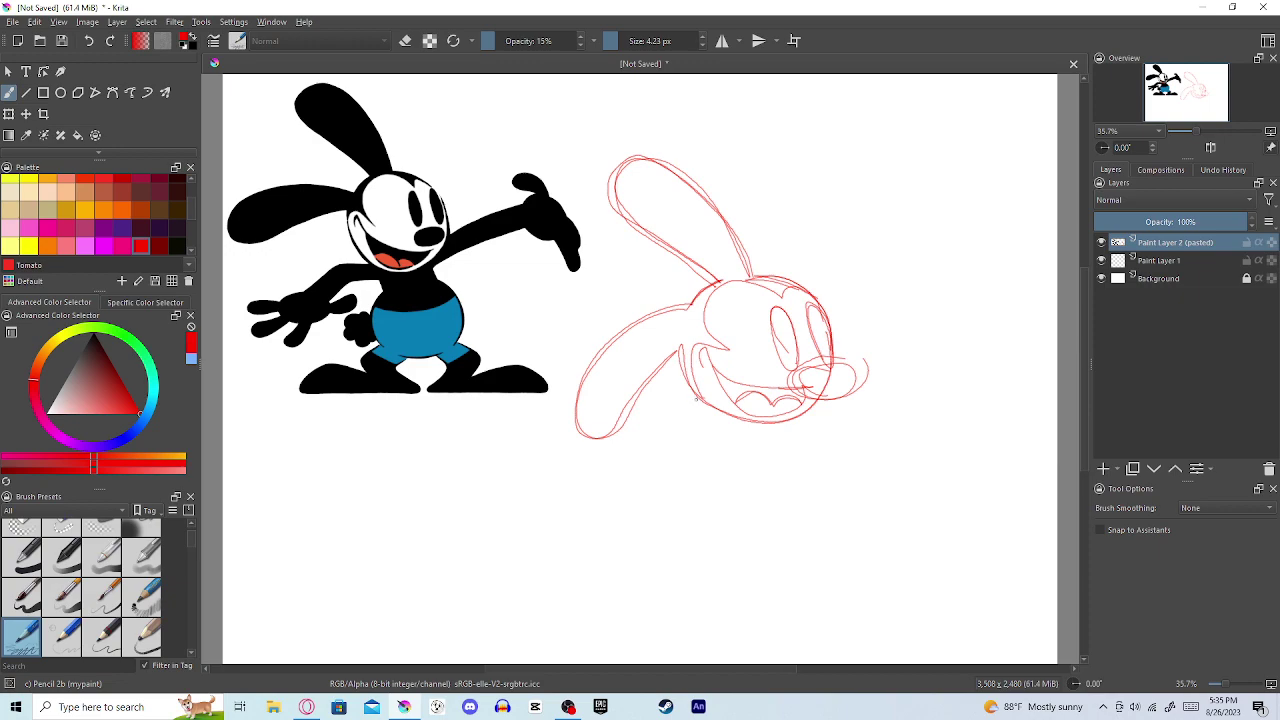
Step: Try to sketch a downward-slanting arm and the start of the torso under the cheek, and undo them
left_click_drag(704, 402, 660, 470)
mouse_move(702, 400)
left_mouse_down()
mouse_move(648, 486)
mouse_move(697, 505)
mouse_move(642, 489)
mouse_move(694, 509)
mouse_move(664, 494)
mouse_move(718, 462)
mouse_move(690, 508)
mouse_move(733, 438)
mouse_move(735, 458)
left_mouse_up()
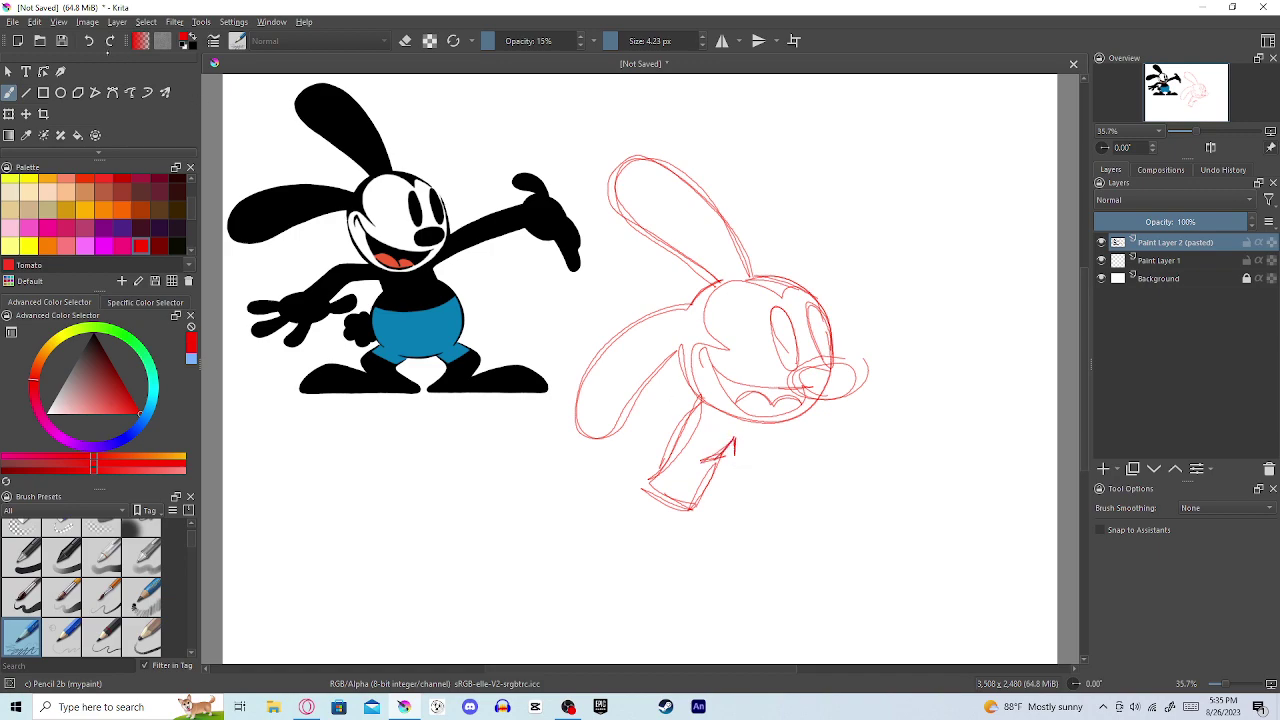
key("ctrl+z")
key("ctrl+z")
key("ctrl+z")
key("ctrl+z")
key("ctrl+z")
key("ctrl+z")
key("ctrl+z")
key("ctrl+z")
key("ctrl+z")
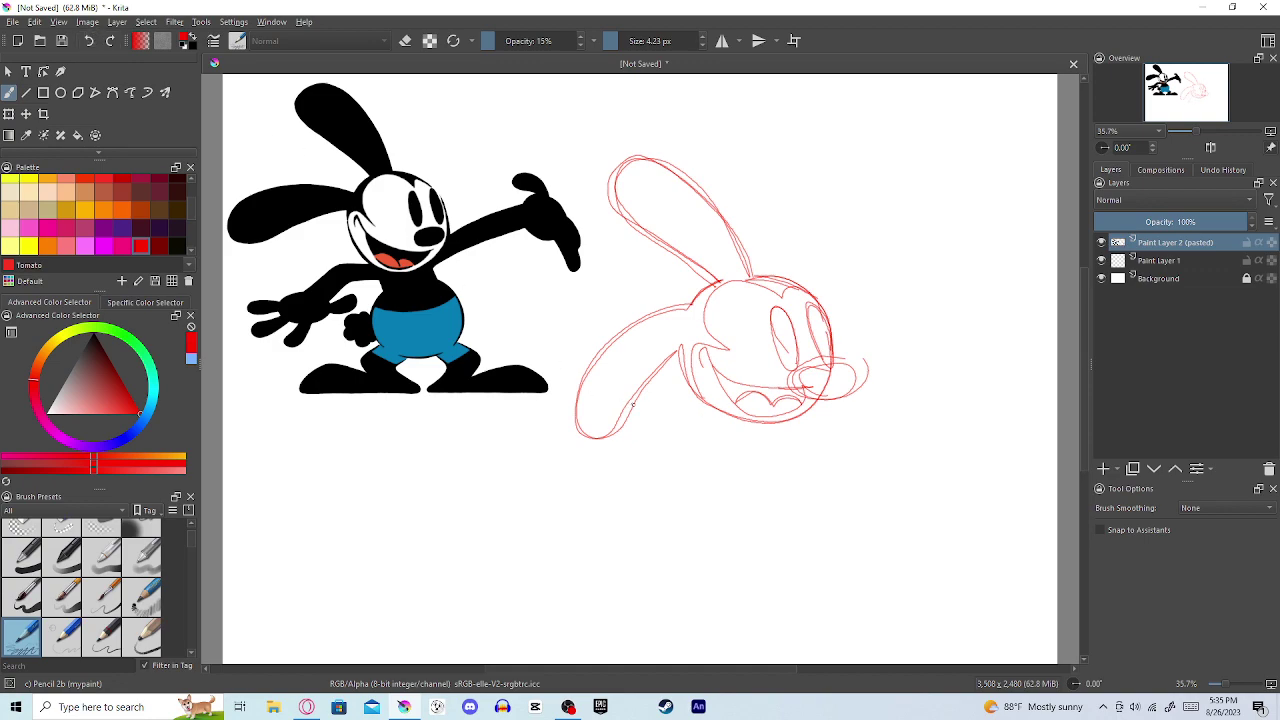
Step: Try a straighter arm with a torso side and belly curve below the head, and undo them
left_click_drag(699, 398, 730, 481)
left_click_drag(698, 392, 731, 481)
mouse_move(734, 431)
left_mouse_down()
mouse_move(746, 474)
mouse_move(726, 505)
mouse_move(738, 558)
mouse_move(789, 575)
mouse_move(725, 501)
mouse_move(739, 558)
mouse_move(790, 576)
left_mouse_up()
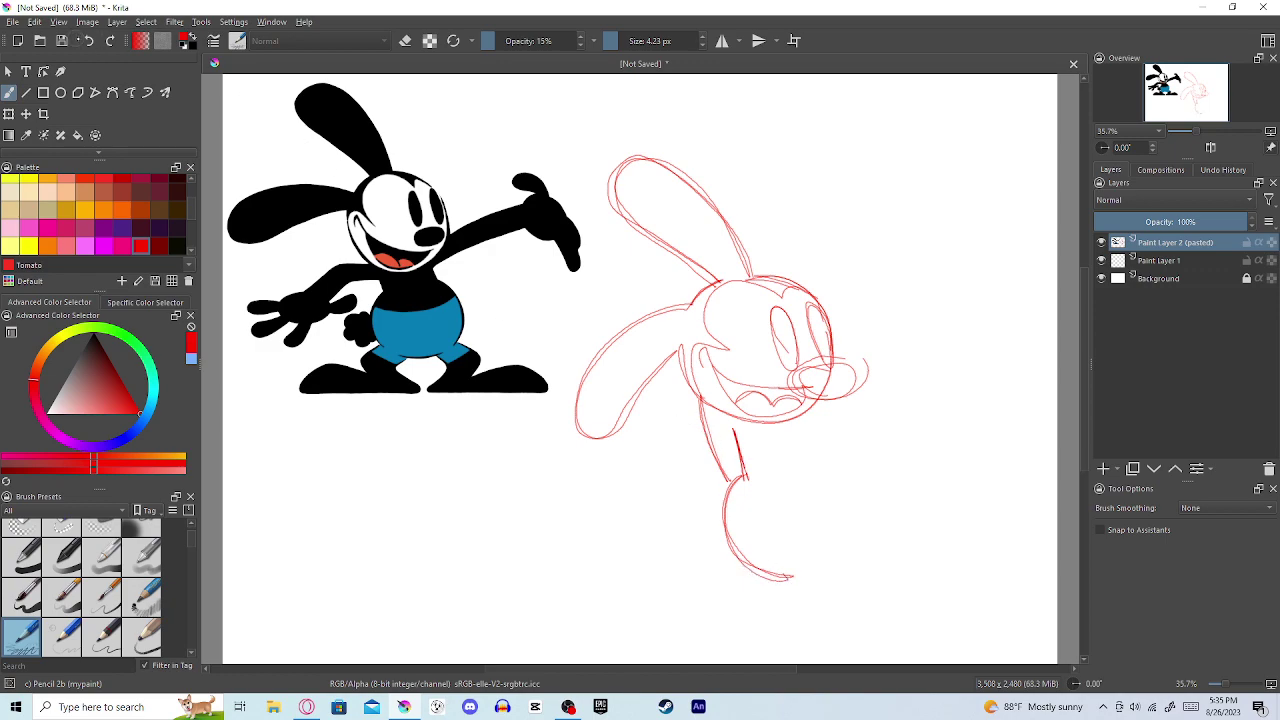
left_click(88, 40)
left_click(90, 40)
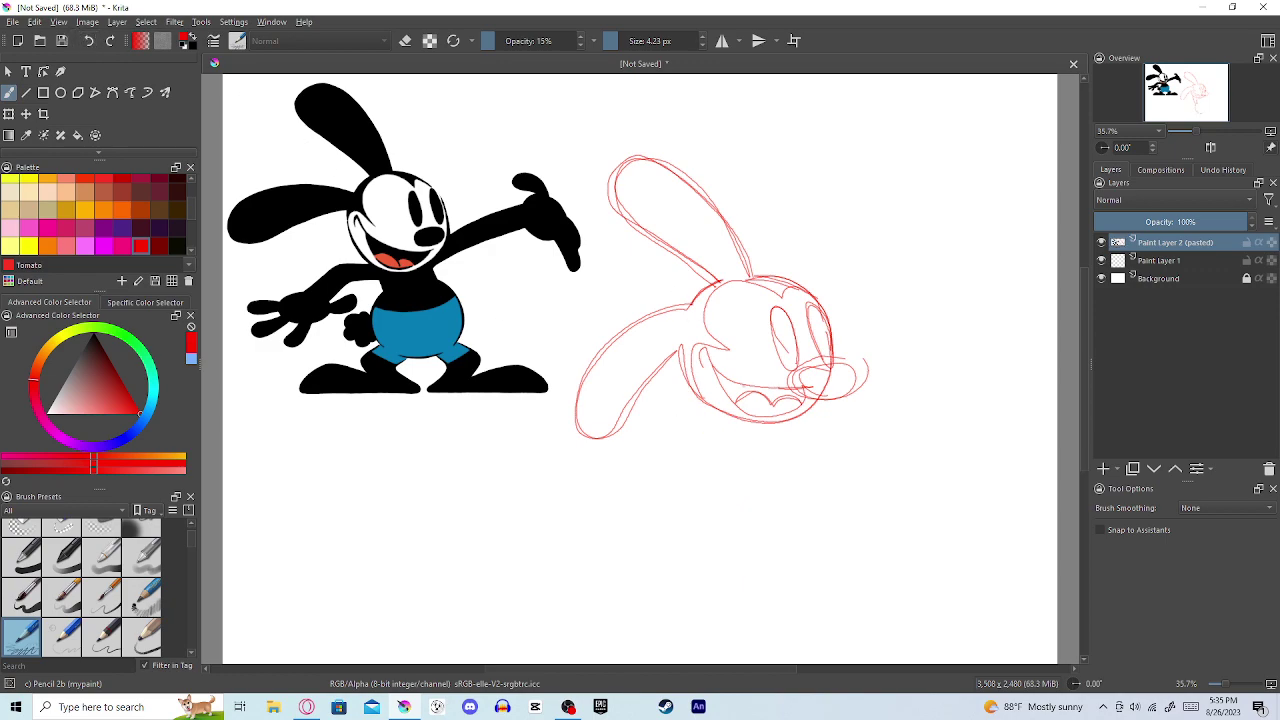
Step: Sketch the torso with a round belly, the lowered upper arm and the underside of the raised arm
mouse_move(735, 445)
left_mouse_down()
mouse_move(737, 487)
mouse_move(716, 530)
mouse_move(767, 572)
mouse_move(725, 545)
mouse_move(736, 488)
mouse_move(748, 566)
mouse_move(808, 570)
mouse_move(842, 556)
mouse_move(860, 512)
mouse_move(818, 480)
mouse_move(855, 505)
mouse_move(838, 557)
mouse_move(768, 572)
left_mouse_up()
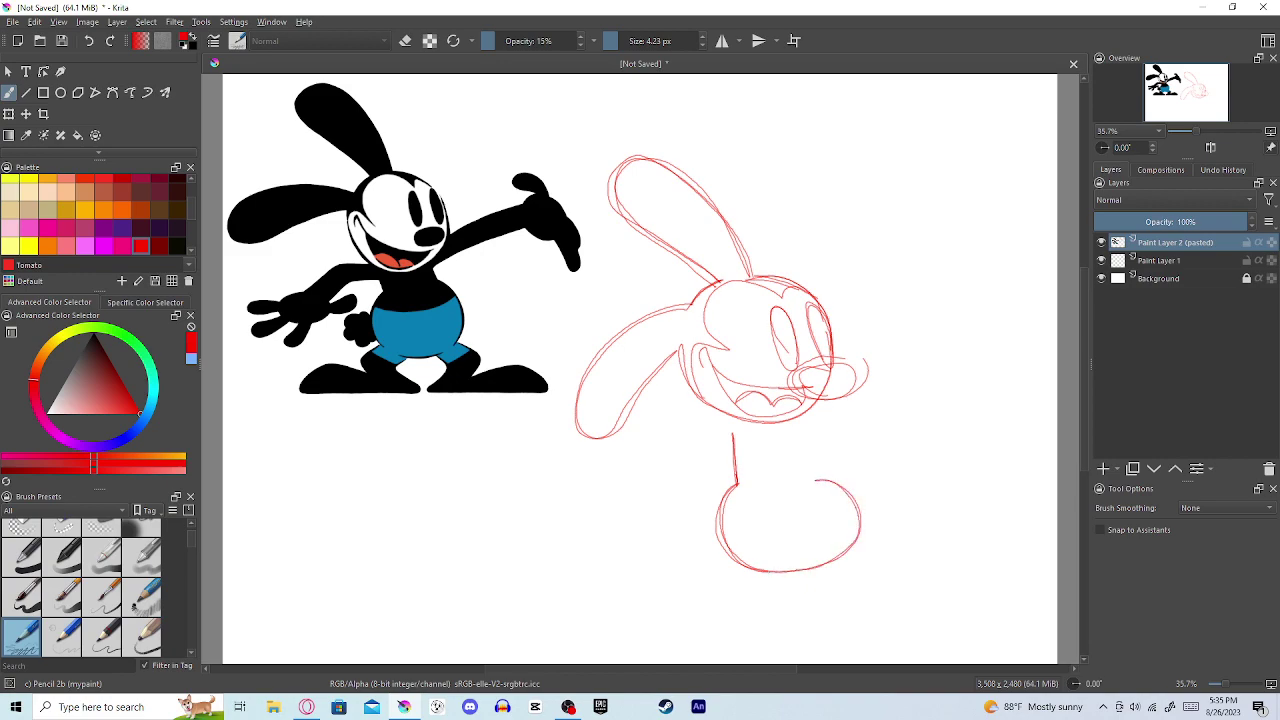
mouse_move(722, 410)
left_mouse_down()
mouse_move(681, 497)
mouse_move(722, 514)
mouse_move(678, 488)
mouse_move(720, 412)
left_mouse_up()
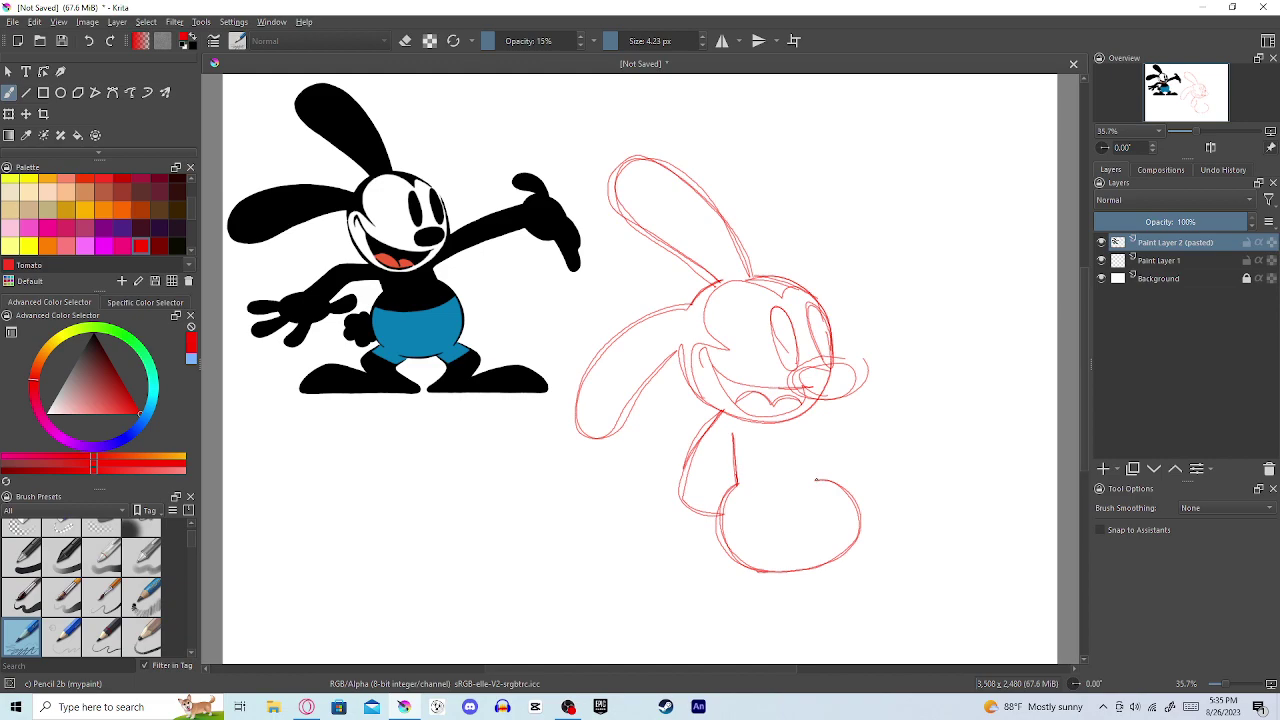
mouse_move(814, 477)
left_mouse_down()
mouse_move(792, 446)
mouse_move(811, 472)
left_mouse_up()
key("ctrl+z")
key("ctrl+z")
key("ctrl+z")
mouse_move(816, 479)
left_mouse_down()
mouse_move(811, 452)
mouse_move(830, 428)
mouse_move(976, 384)
mouse_move(882, 378)
mouse_move(812, 450)
mouse_move(968, 390)
left_mouse_up()
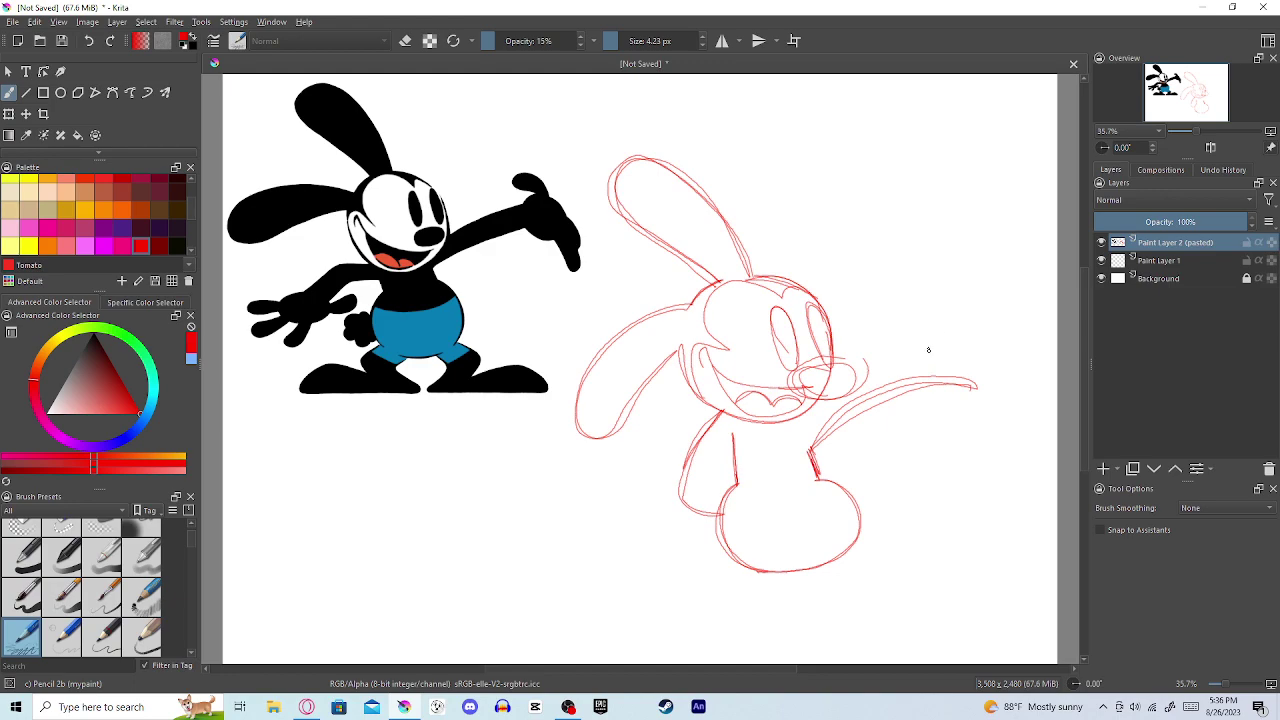
Step: Try to sketch the raised arm's upper edge and open hand, and undo back to the torso
left_click_drag(866, 362, 852, 376)
mouse_move(851, 356)
left_mouse_down()
mouse_move(940, 343)
mouse_move(957, 316)
mouse_move(915, 307)
mouse_move(929, 285)
mouse_move(966, 282)
mouse_move(1030, 448)
left_mouse_up()
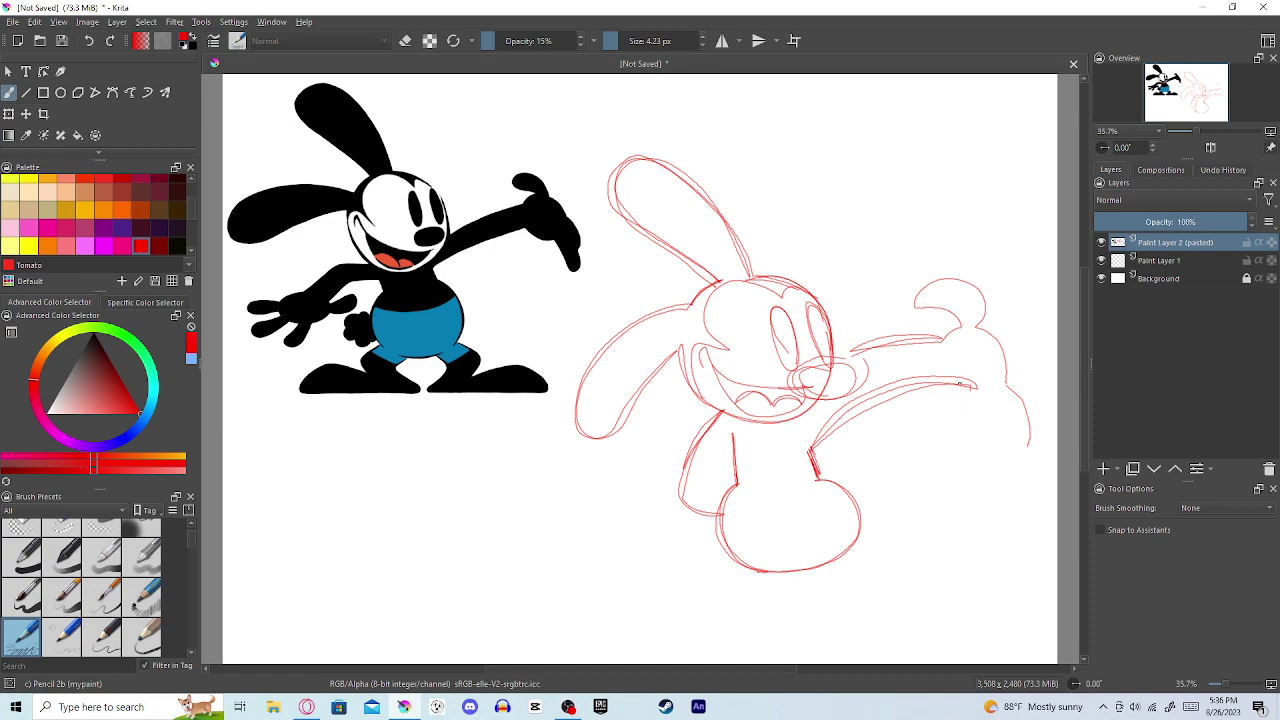
mouse_move(962, 384)
left_mouse_down()
mouse_move(1016, 450)
mouse_move(997, 393)
left_mouse_up()
key("ctrl+z")
key("ctrl+z")
key("ctrl+z")
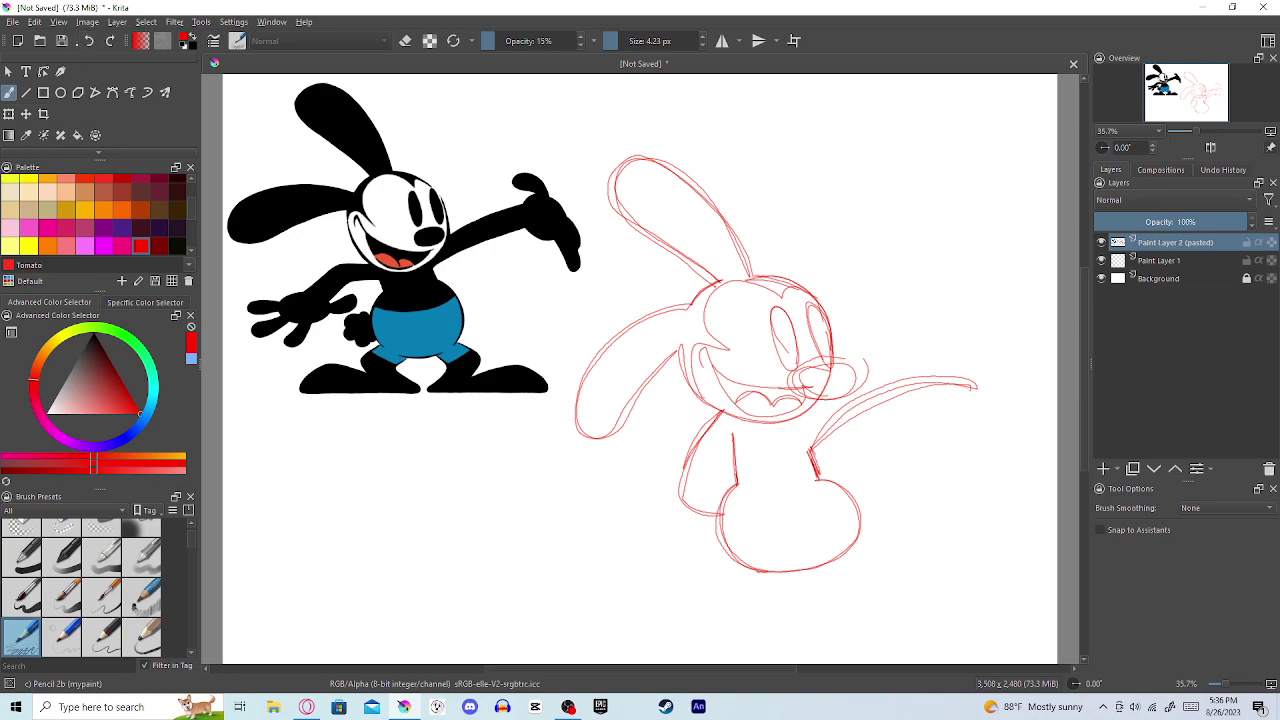
key("ctrl+z")
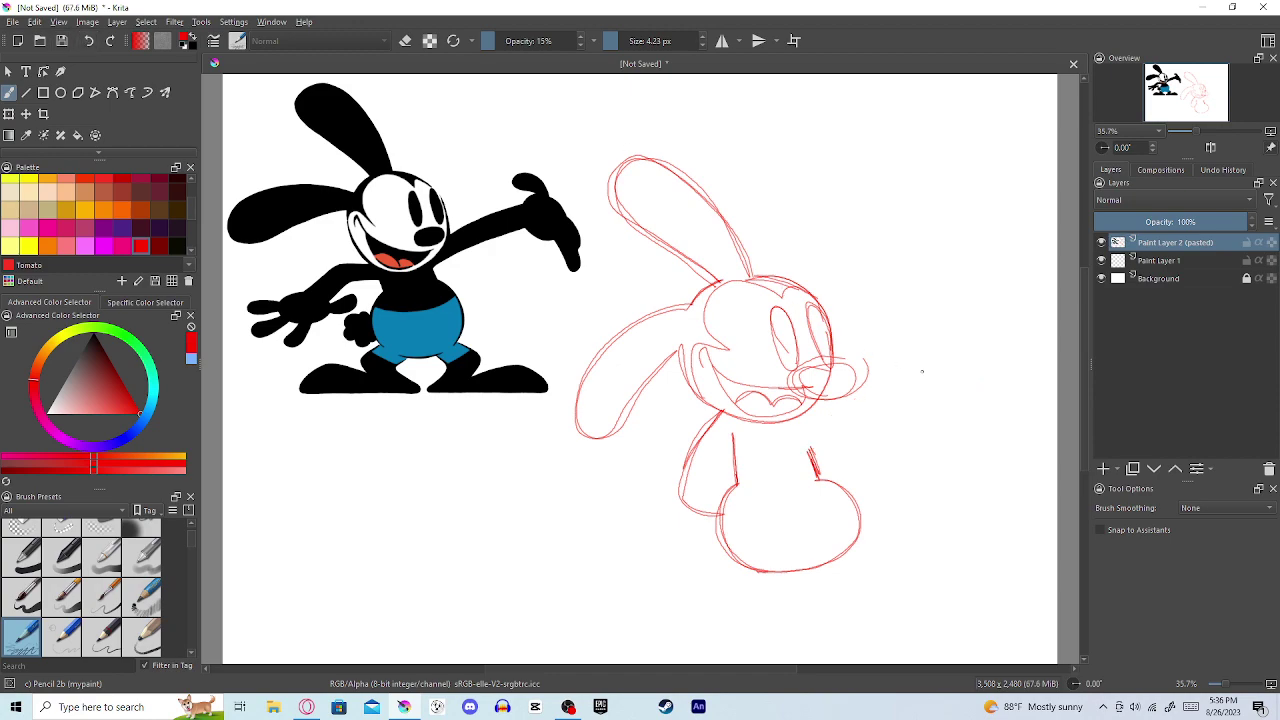
Step: Sketch the outstretched open hand with a curved thumb and connect it to the shoulder with two arm lines
mouse_move(913, 357)
left_mouse_down()
mouse_move(1001, 434)
mouse_move(1002, 369)
mouse_move(955, 322)
mouse_move(982, 351)
mouse_move(971, 325)
mouse_move(957, 323)
mouse_move(988, 345)
mouse_move(1004, 384)
mouse_move(1003, 430)
mouse_move(991, 440)
mouse_move(1006, 412)
mouse_move(950, 394)
left_mouse_up()
mouse_move(956, 322)
left_mouse_down()
mouse_move(890, 300)
mouse_move(892, 318)
mouse_move(920, 324)
mouse_move(890, 314)
mouse_move(926, 294)
mouse_move(958, 323)
left_mouse_up()
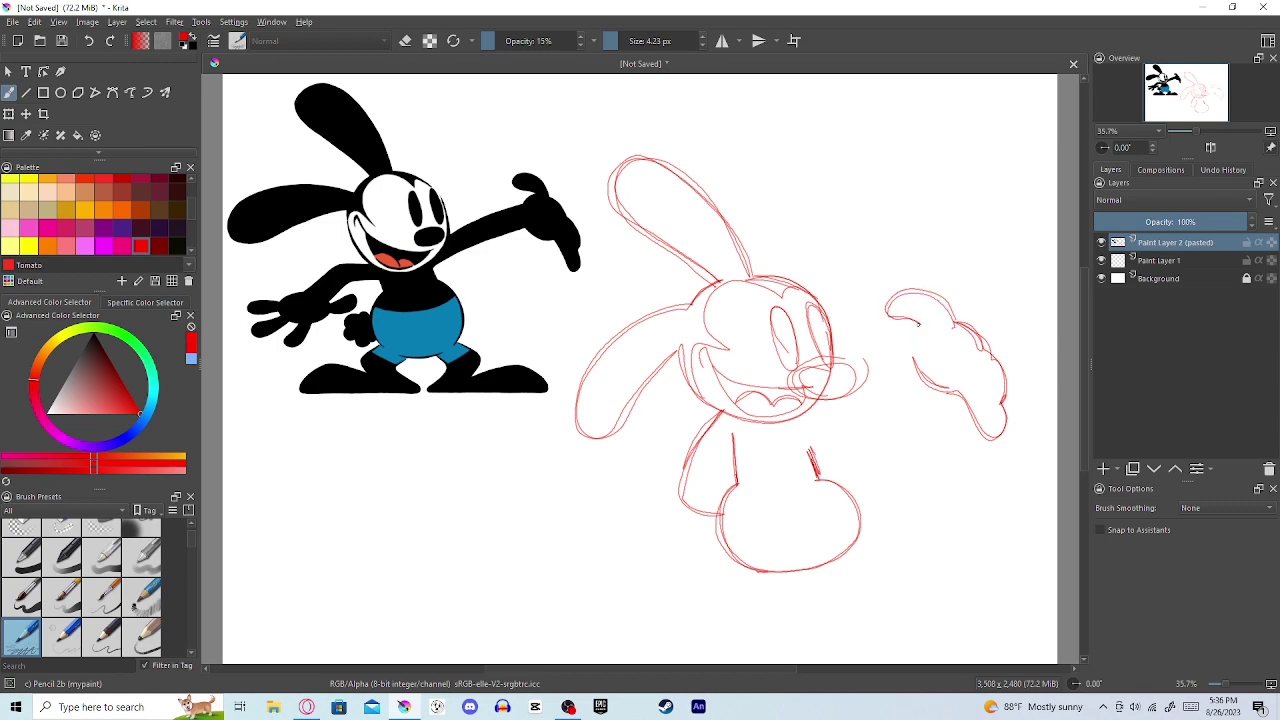
left_click_drag(921, 322, 859, 352)
key("ctrl+z")
left_click_drag(921, 322, 866, 374)
key("ctrl+z")
left_click_drag(913, 358, 815, 452)
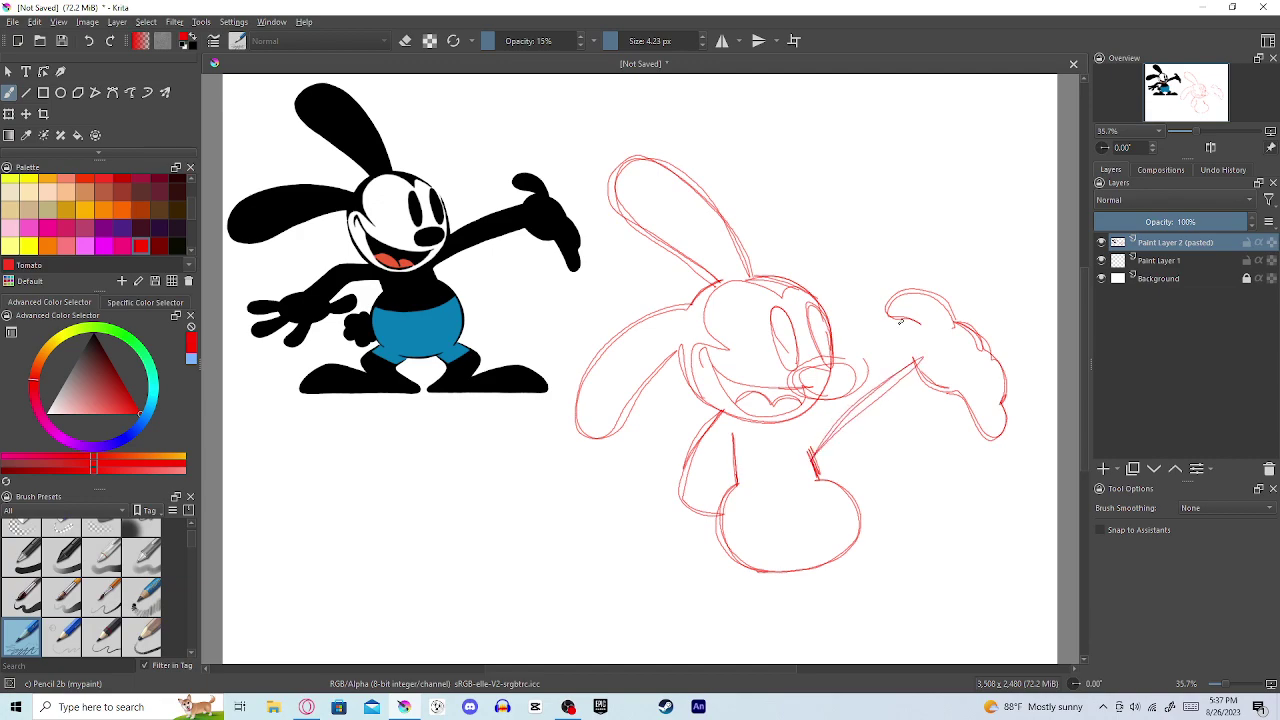
mouse_move(922, 325)
left_mouse_down()
mouse_move(856, 361)
mouse_move(921, 331)
left_mouse_up()
Step: Sketch the finger lines inside the outstretched hand, redoing the strokes that do not fit
mouse_move(988, 388)
left_mouse_down()
mouse_move(1006, 419)
mouse_move(961, 358)
mouse_move(983, 390)
left_mouse_up()
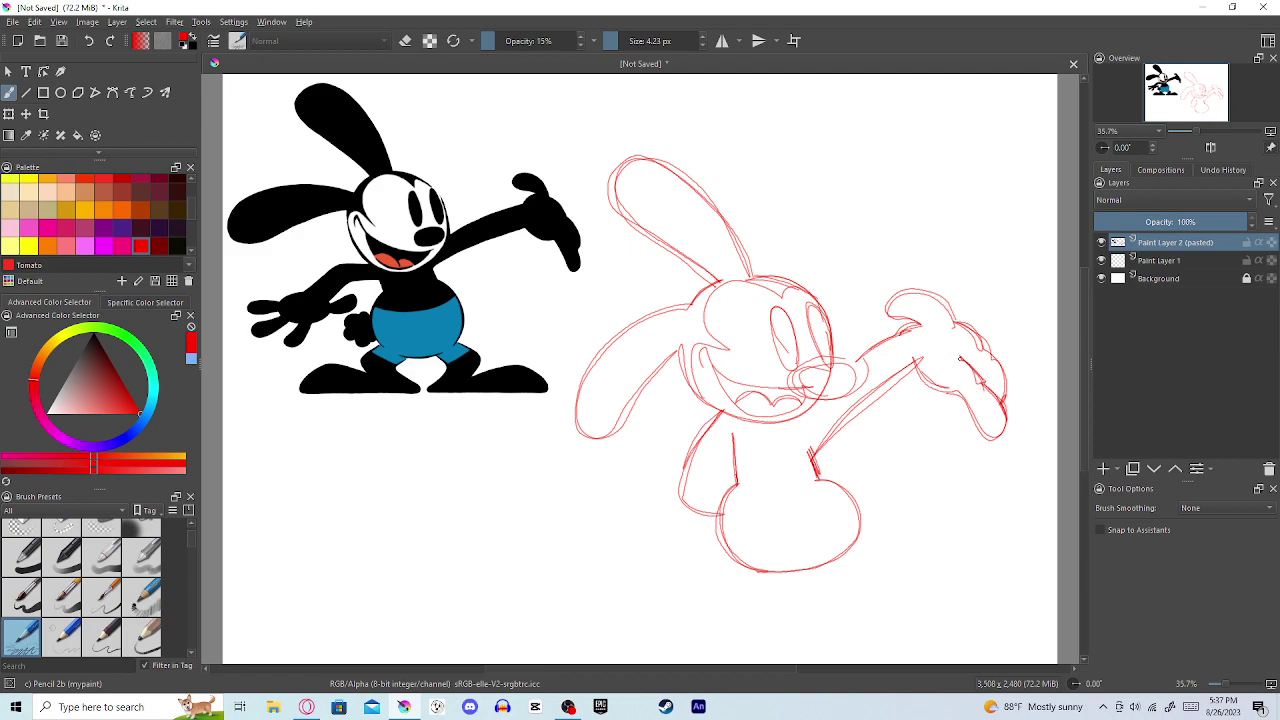
left_click_drag(953, 364, 978, 380)
left_click(87, 21)
left_click(214, 371)
left_click(88, 41)
key("ctrl+z")
mouse_move(984, 384)
left_mouse_down()
mouse_move(1006, 410)
mouse_move(972, 375)
left_mouse_up()
left_click_drag(956, 357, 976, 381)
key("alt+Tab")
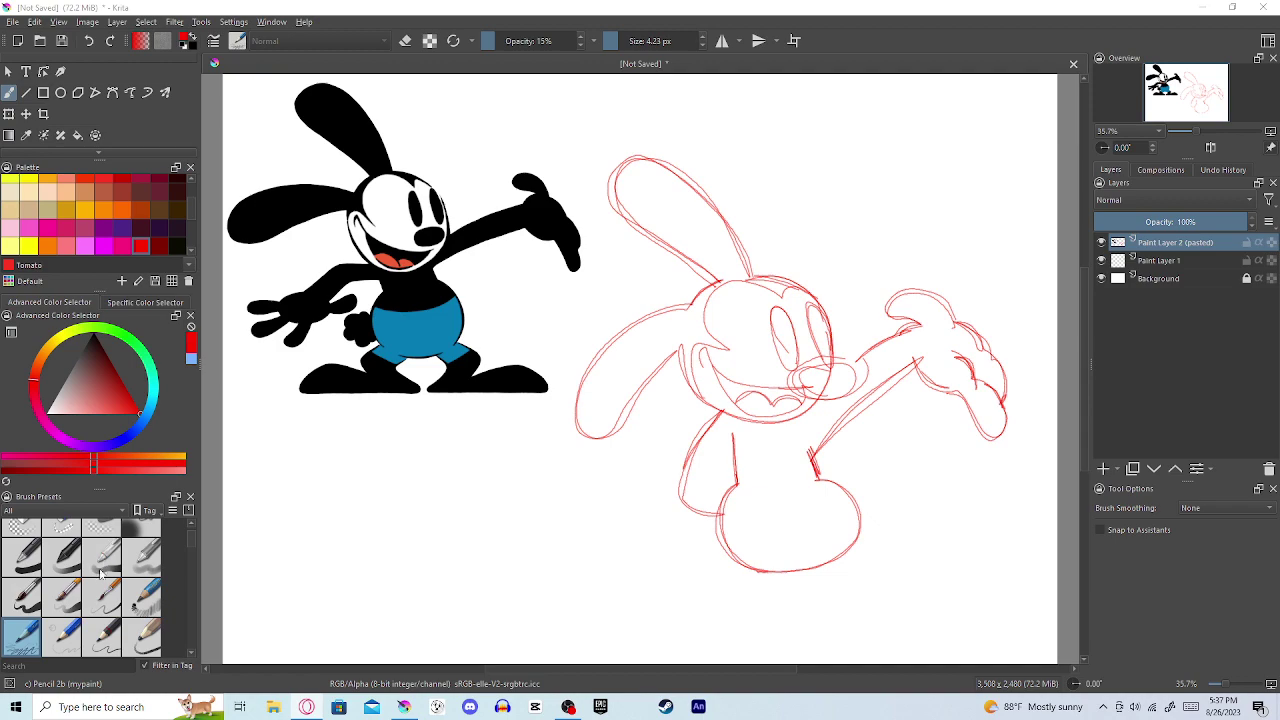
Step: Refine the outer edge of the outstretched hand with extra finger strokes
left_click(596, 548)
left_click_drag(972, 330, 1002, 396)
left_click_drag(991, 350, 1004, 398)
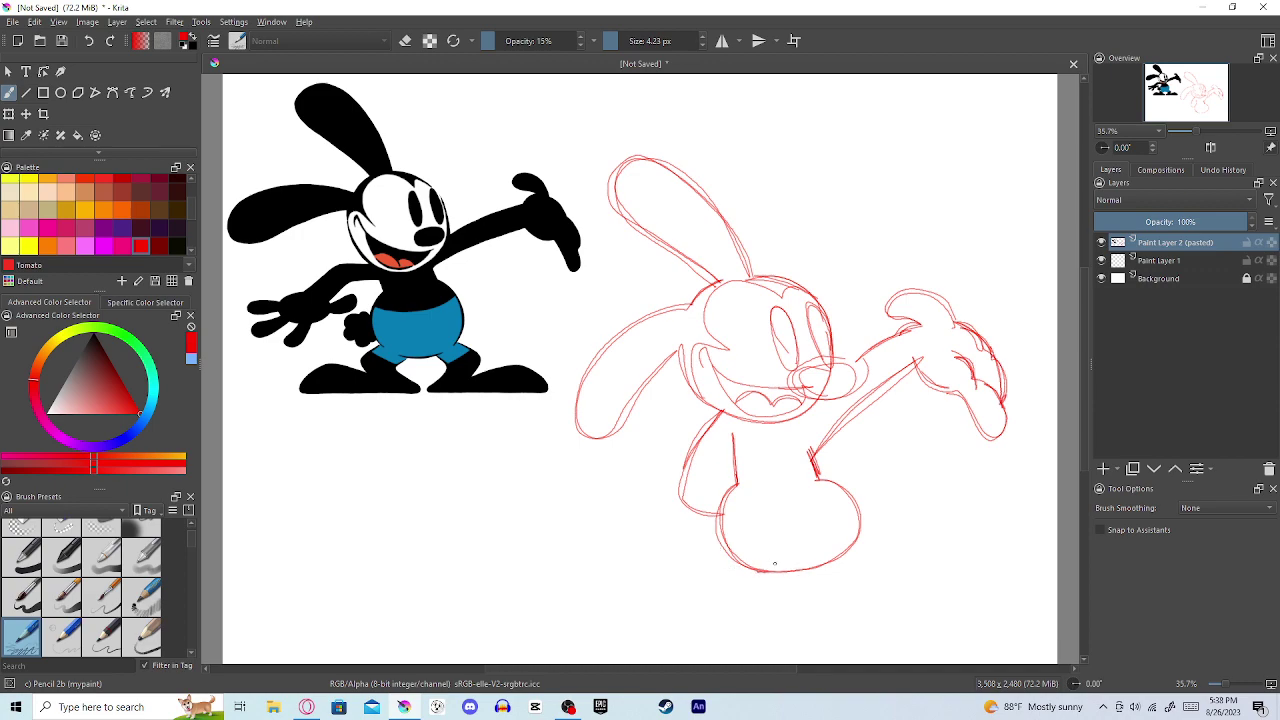
Step: Sketch two spread legs with large rounded shoes beneath the belly
mouse_move(775, 561)
left_mouse_down()
mouse_move(746, 613)
mouse_move(794, 642)
mouse_move(656, 651)
mouse_move(603, 633)
mouse_move(636, 600)
mouse_move(711, 621)
mouse_move(697, 583)
mouse_move(739, 562)
mouse_move(685, 585)
mouse_move(703, 618)
mouse_move(642, 609)
mouse_move(606, 631)
mouse_move(690, 653)
mouse_move(785, 642)
mouse_move(743, 598)
left_mouse_up()
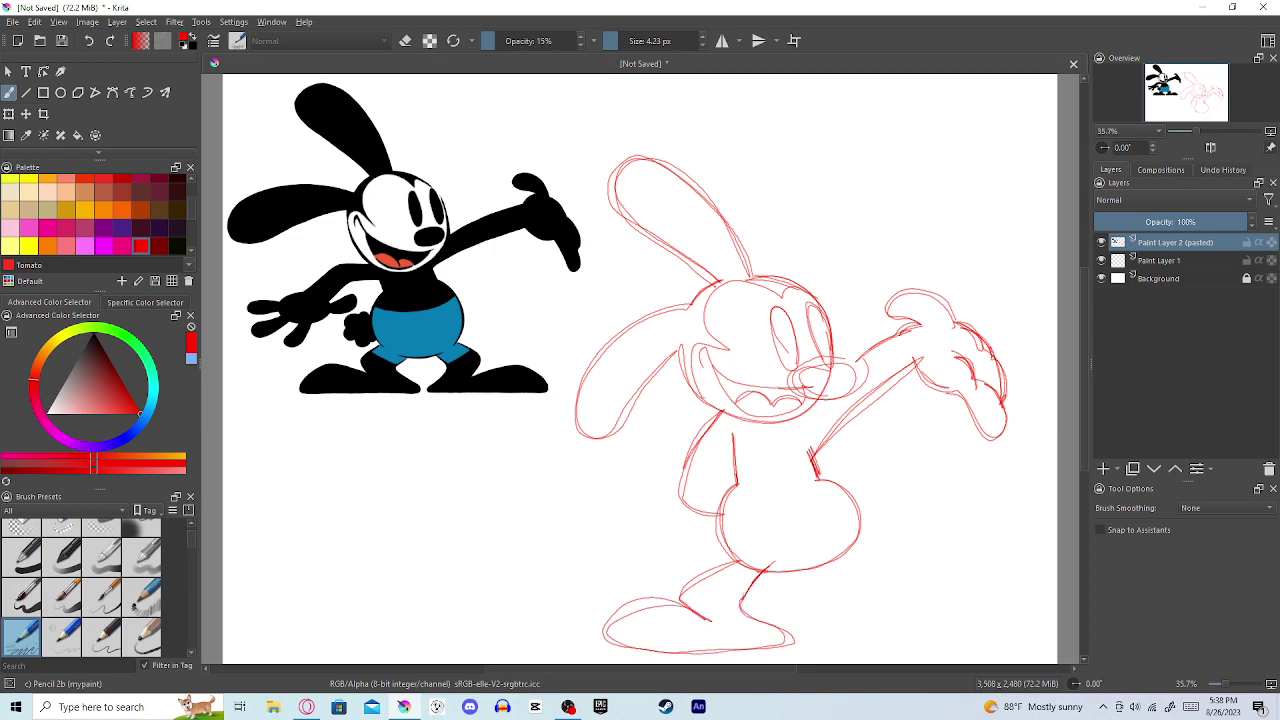
mouse_move(830, 566)
left_mouse_down()
mouse_move(821, 632)
mouse_move(837, 644)
mouse_move(998, 648)
mouse_move(1016, 630)
mouse_move(991, 605)
mouse_move(933, 594)
mouse_move(895, 611)
mouse_move(934, 648)
left_mouse_up()
mouse_move(833, 571)
left_mouse_down()
mouse_move(825, 637)
mouse_move(927, 654)
mouse_move(1009, 644)
mouse_move(1019, 630)
mouse_move(1015, 601)
mouse_move(985, 578)
mouse_move(909, 608)
mouse_move(954, 583)
mouse_move(1002, 583)
mouse_move(1020, 608)
left_mouse_up()
mouse_move(896, 608)
left_mouse_down()
mouse_move(908, 586)
mouse_move(840, 554)
mouse_move(898, 606)
mouse_move(904, 588)
mouse_move(848, 560)
left_mouse_up()
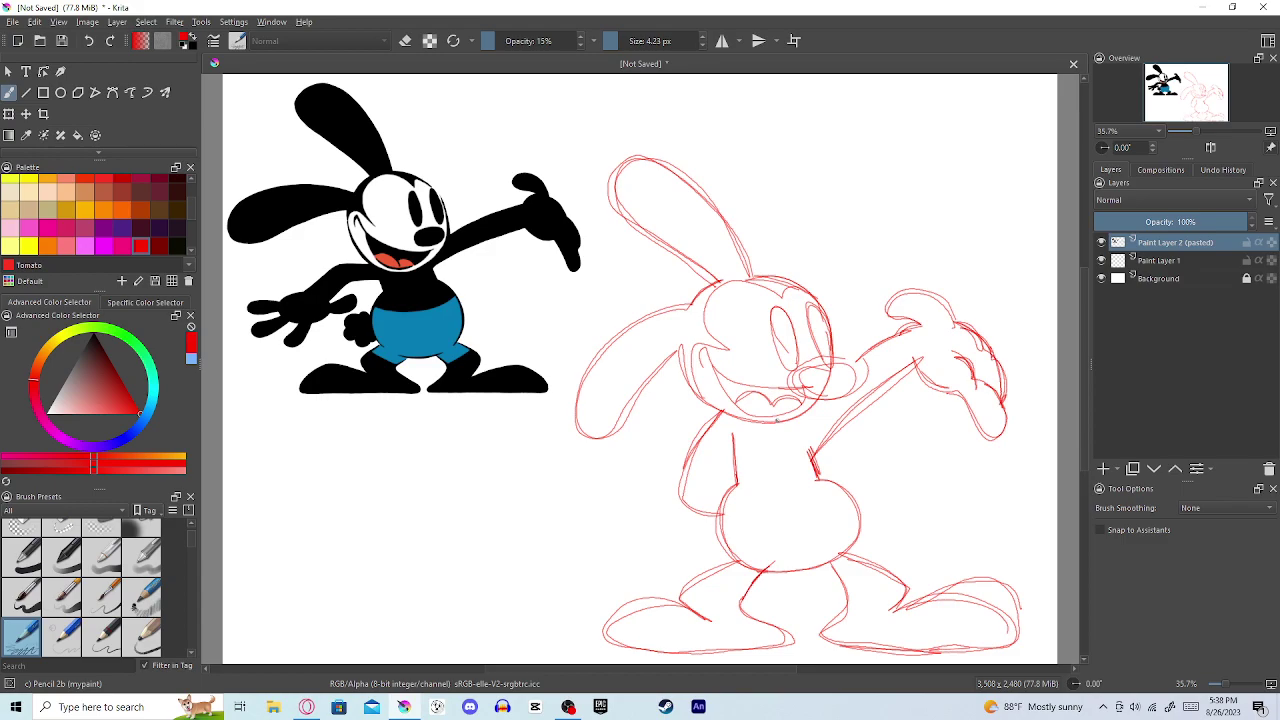
Step: Draw a curved centre line down the torso and sketch the trouser edges around both upper legs
mouse_move(778, 420)
left_mouse_down()
mouse_move(797, 499)
mouse_move(789, 569)
mouse_move(785, 456)
mouse_move(799, 561)
mouse_move(768, 612)
mouse_move(747, 612)
mouse_move(797, 573)
mouse_move(815, 575)
mouse_move(798, 572)
mouse_move(798, 613)
mouse_move(834, 600)
mouse_move(798, 618)
left_mouse_up()
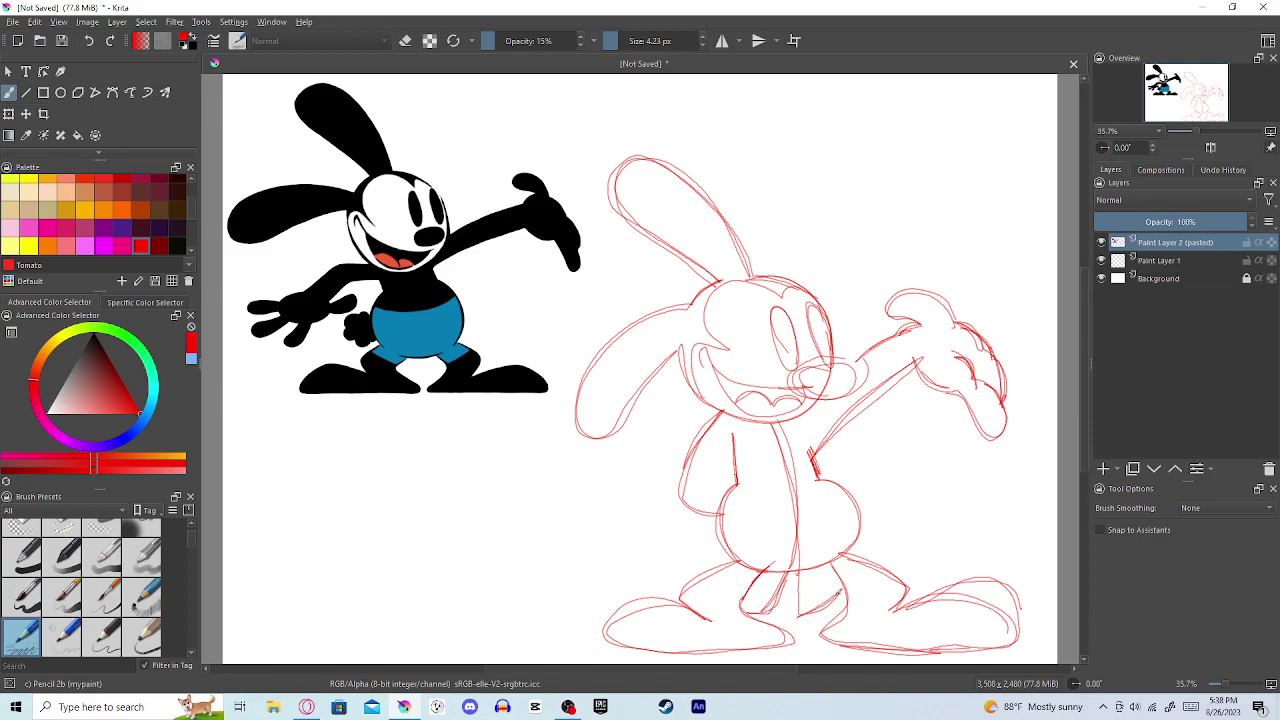
left_click_drag(722, 536, 704, 572)
left_click_drag(862, 562, 852, 538)
Step: Add three round buttons along the torso's centre line and sketch the closed hand below the lowered sleeve
mouse_move(788, 435)
left_mouse_down()
mouse_move(772, 452)
mouse_move(790, 428)
mouse_move(776, 480)
mouse_move(802, 486)
mouse_move(796, 462)
left_mouse_up()
mouse_move(802, 507)
left_mouse_down()
mouse_move(794, 498)
mouse_move(784, 526)
mouse_move(800, 534)
mouse_move(788, 492)
mouse_move(803, 536)
left_mouse_up()
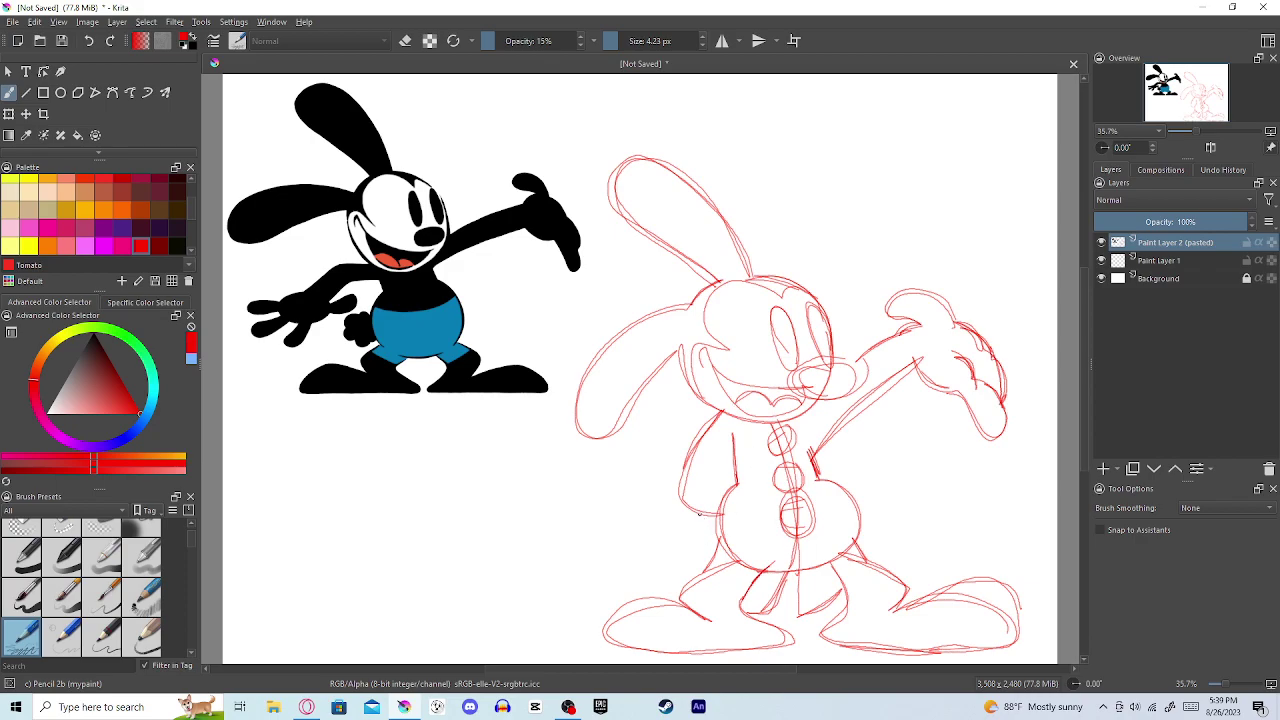
mouse_move(679, 519)
left_mouse_down()
mouse_move(682, 532)
mouse_move(698, 510)
mouse_move(677, 558)
mouse_move(695, 575)
mouse_move(680, 548)
left_mouse_up()
left_click(1175, 260)
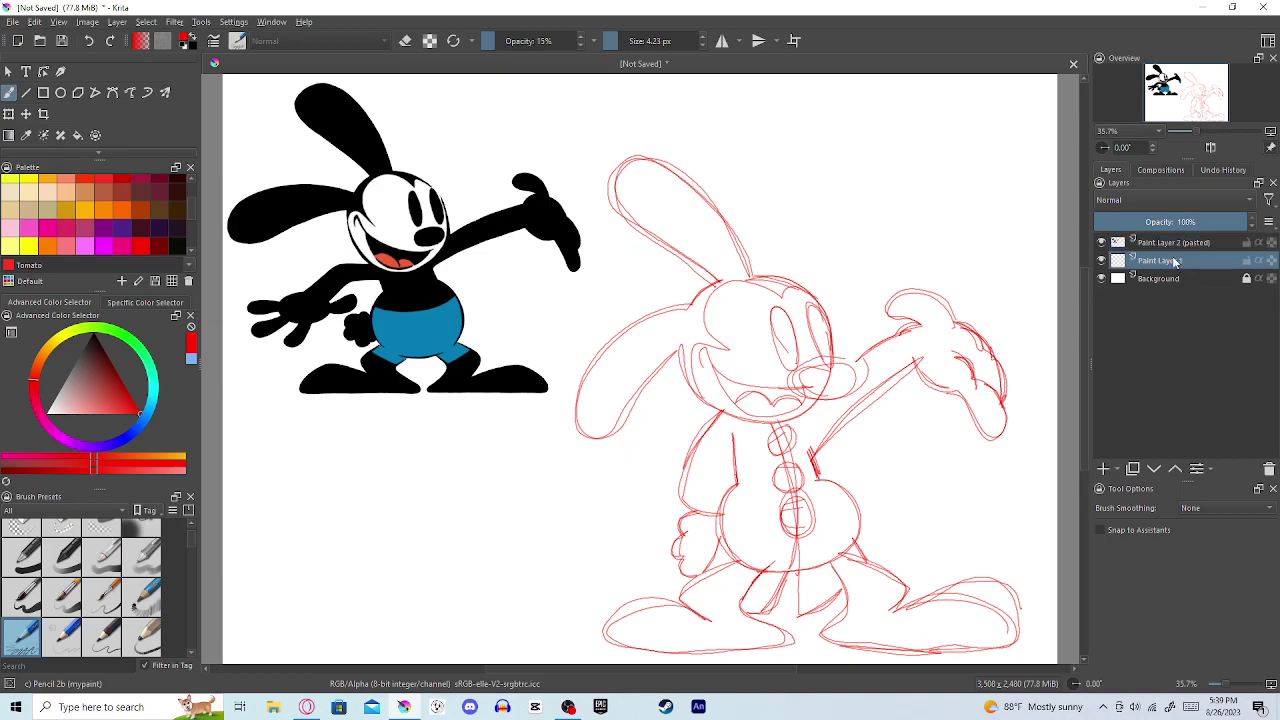
right_click(1178, 259)
key("Escape")
right_click(1178, 258)
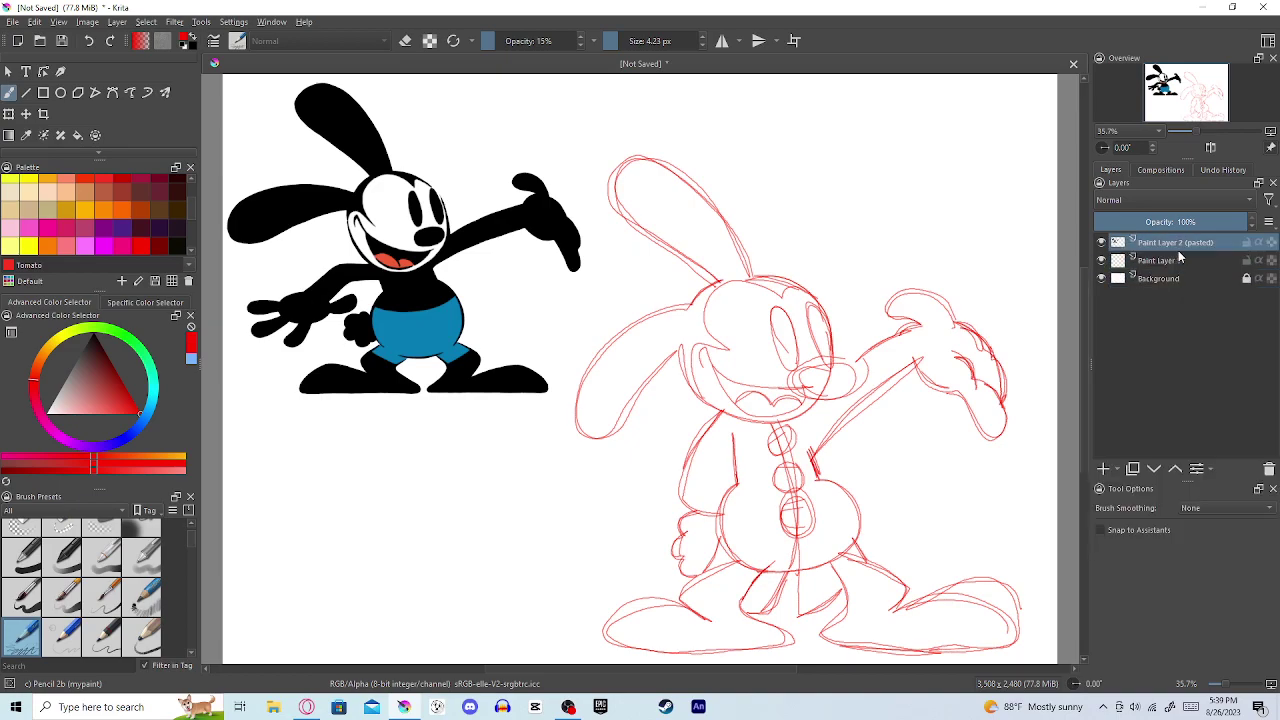
Step: Switch to the Basic-1 brush and set its smoothing to Stabilizer
left_click(237, 40)
left_click(415, 92)
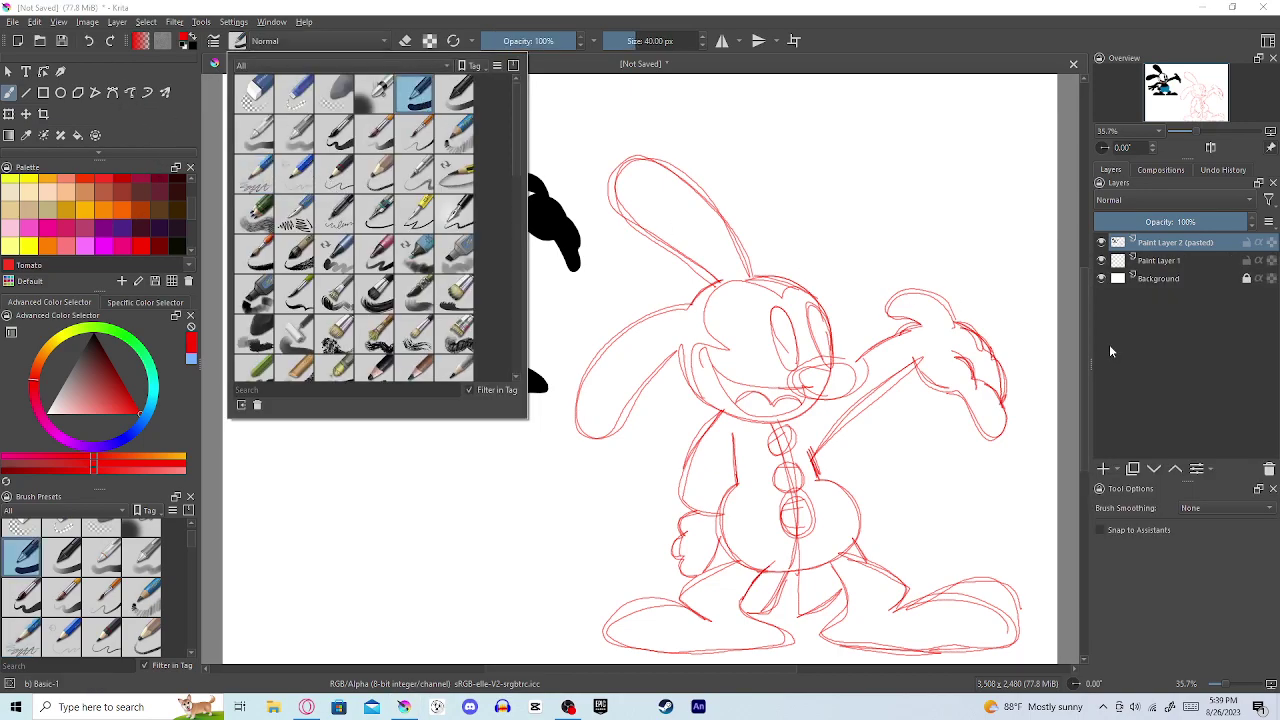
left_click(1197, 510)
left_click(1196, 550)
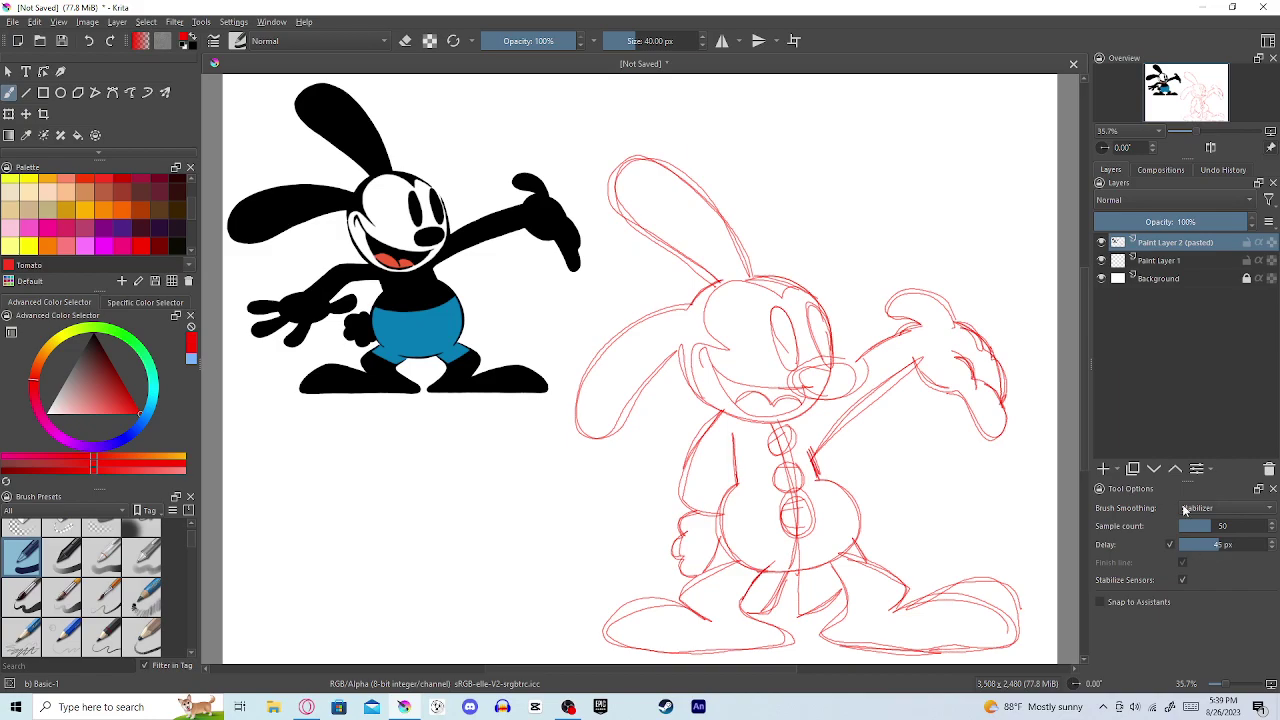
Step: Try inking the drooping ear's upper edge with the thick brush in red and in black, undoing each stroke
left_click_drag(694, 307, 632, 318)
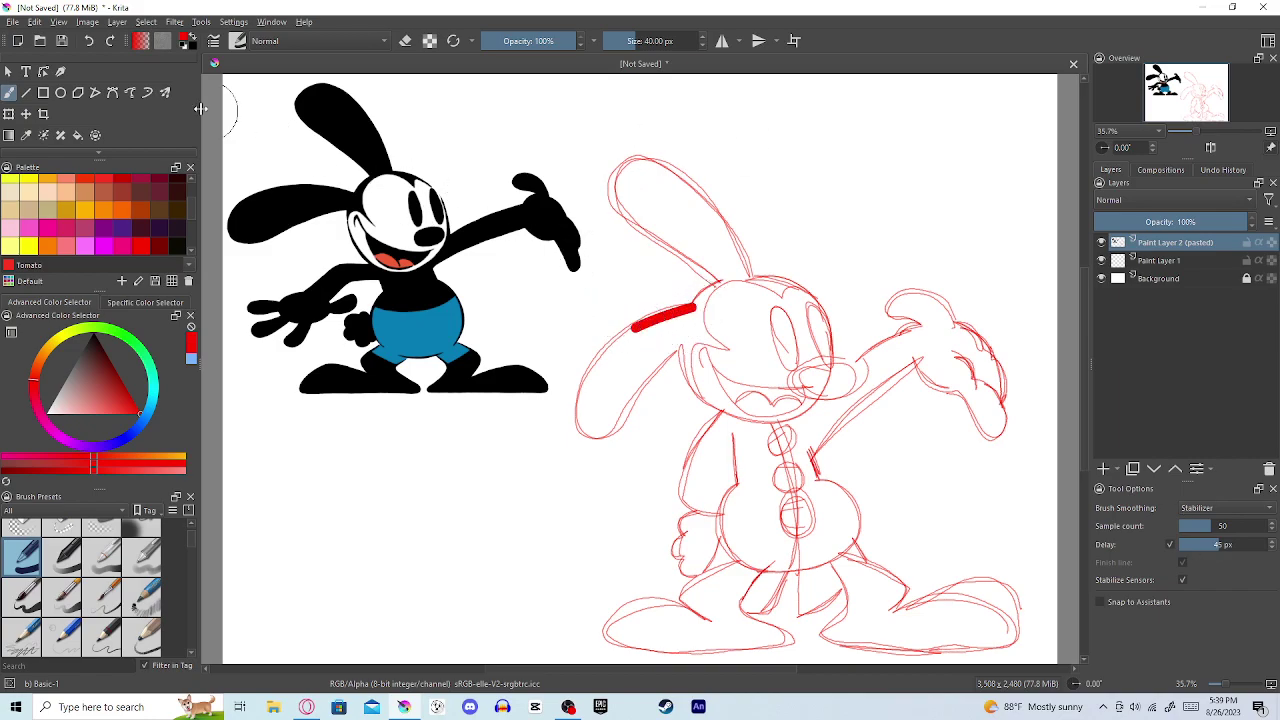
key("ctrl+z")
key("d")
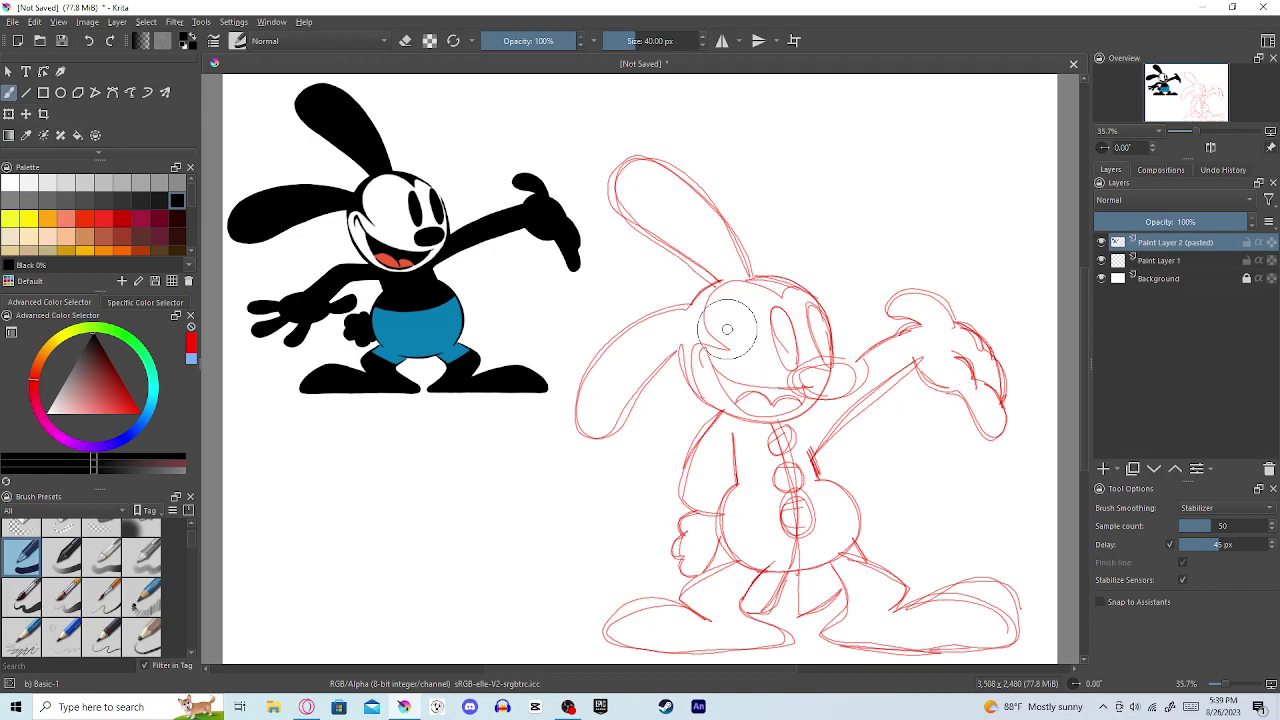
left_click_drag(688, 307, 668, 298)
key("ctrl+z")
key("x")
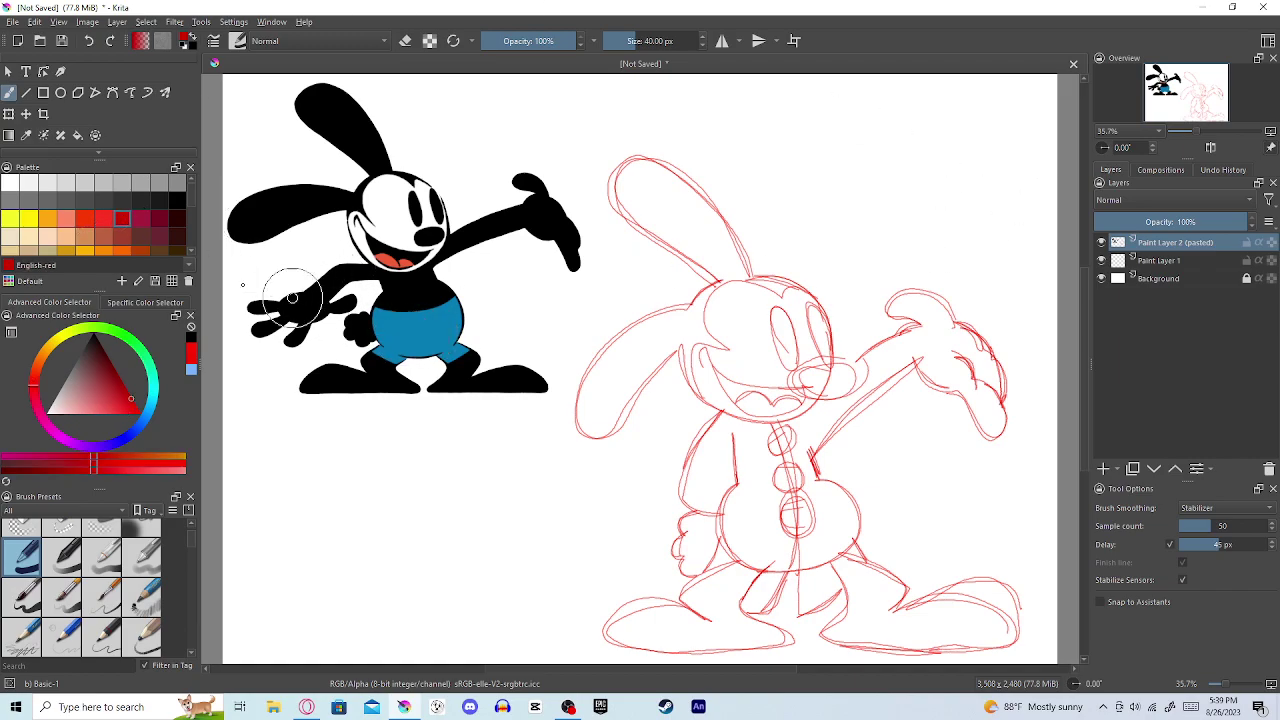
Step: Set the brush colour to Tomato and the brush smoothing to None
left_click(104, 218)
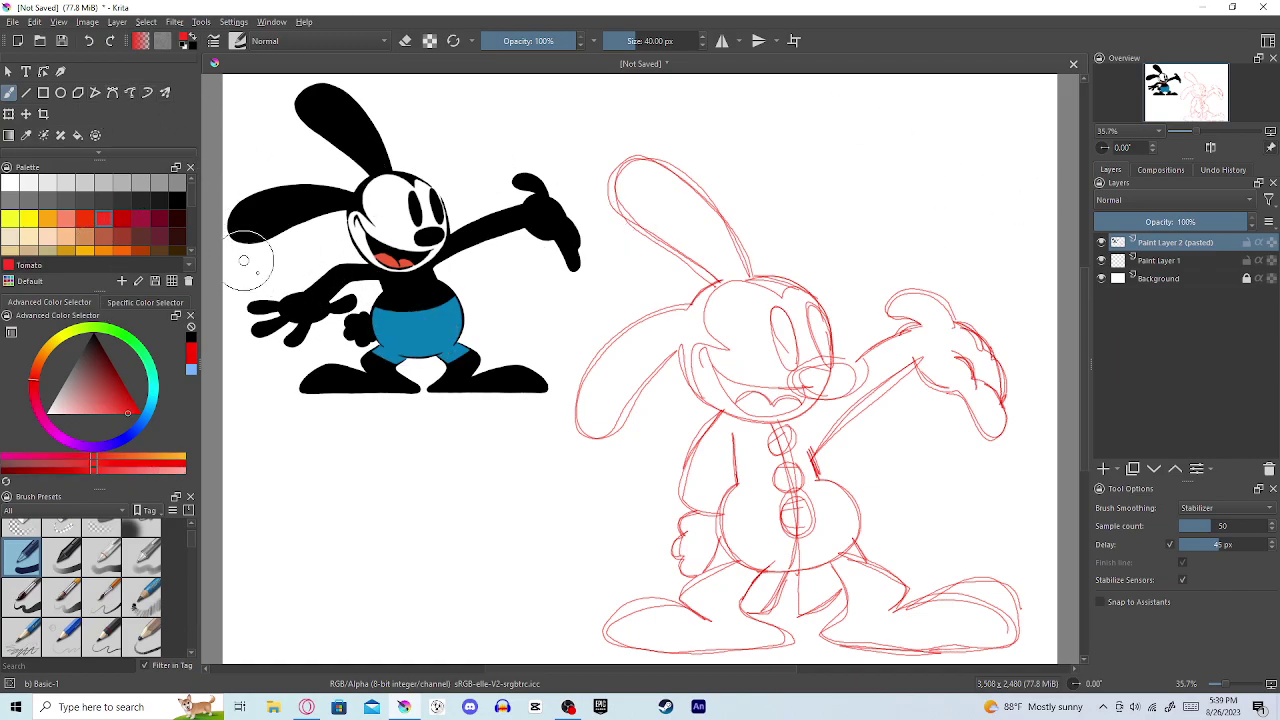
left_click(1211, 510)
left_click(1218, 466)
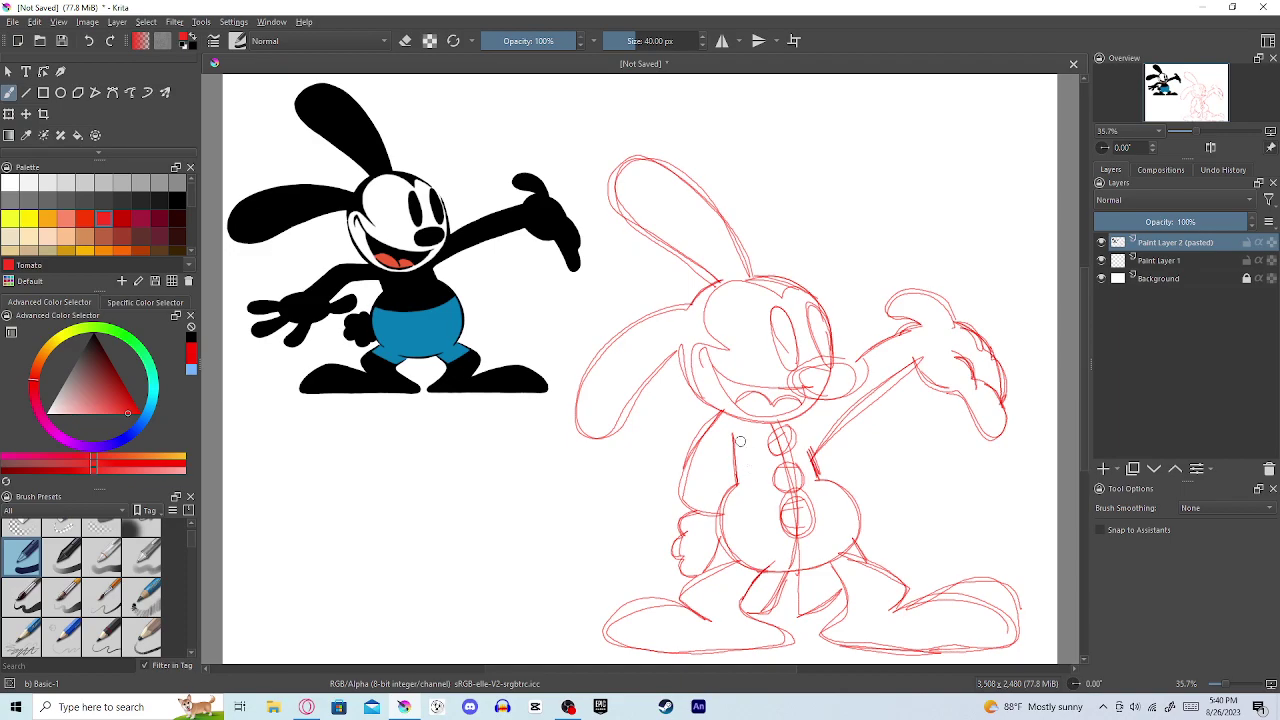
Step: Place a red test dot in the empty area beside the body and paint over it in white
left_click(1010, 480)
left_click(11, 183)
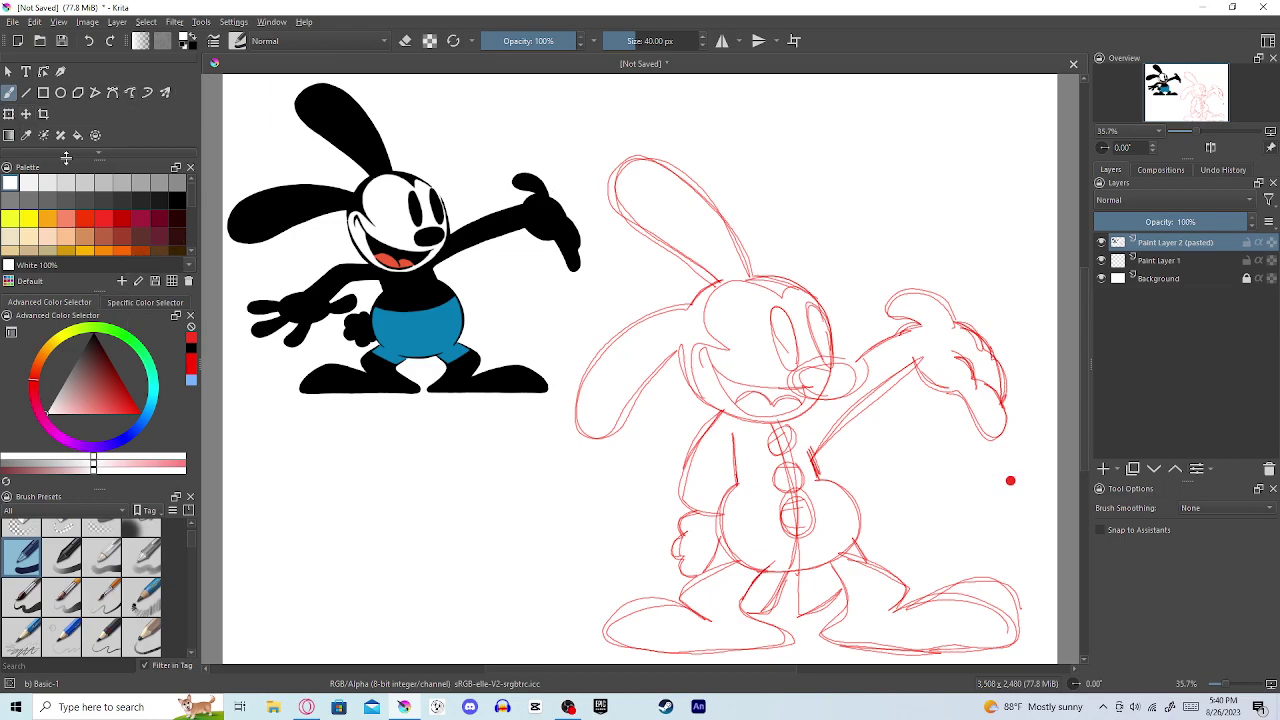
scroll(94, 95, "down", 2)
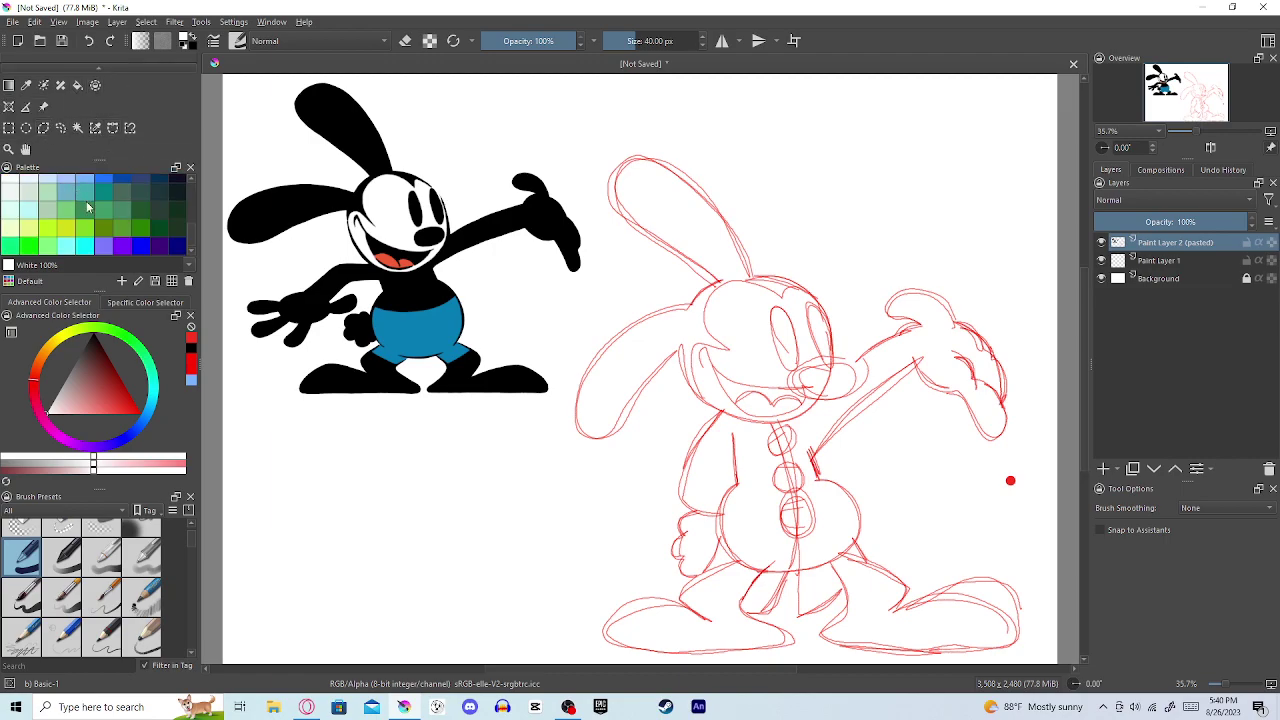
scroll(120, 138, "up", 2)
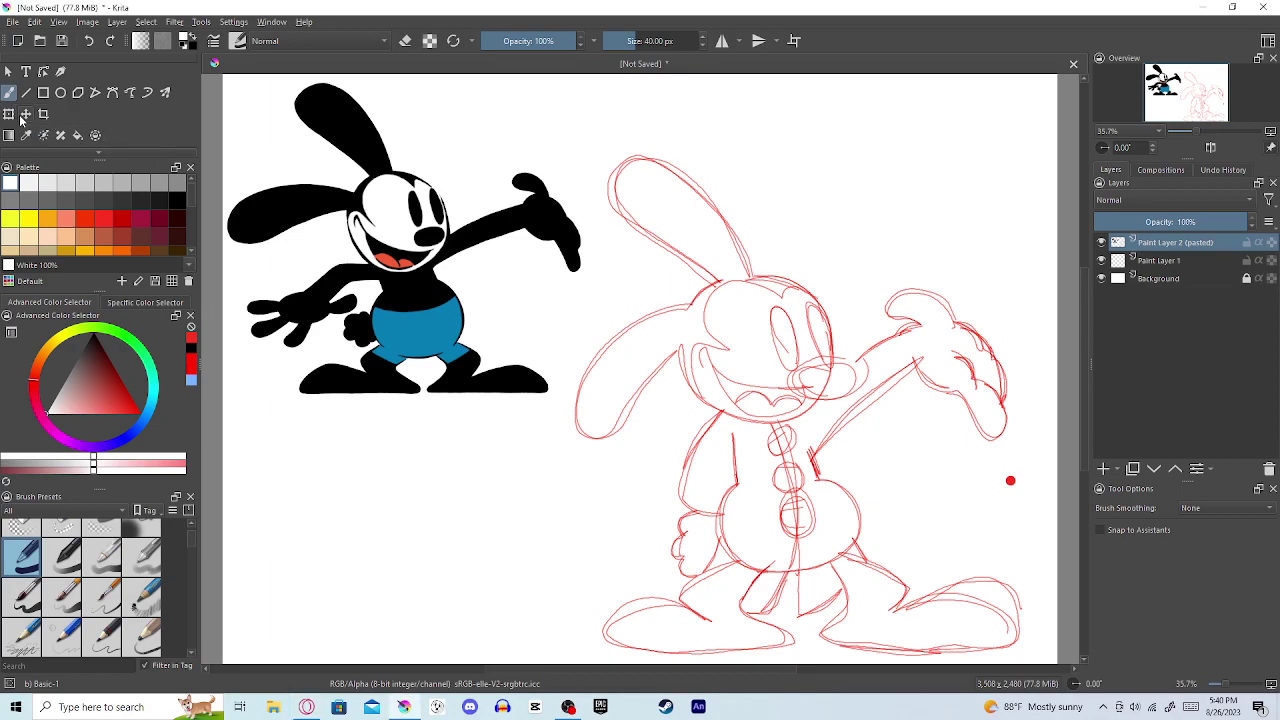
left_click(1012, 480)
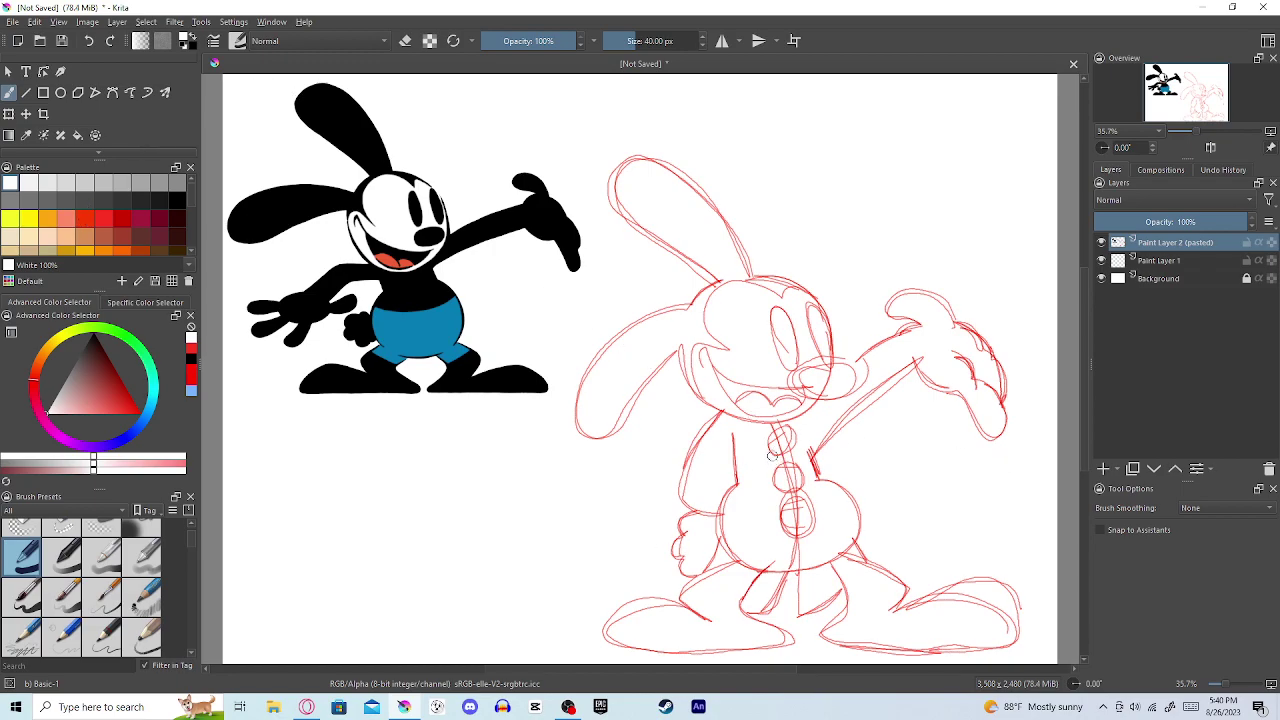
left_click(1178, 262)
left_click(1188, 245)
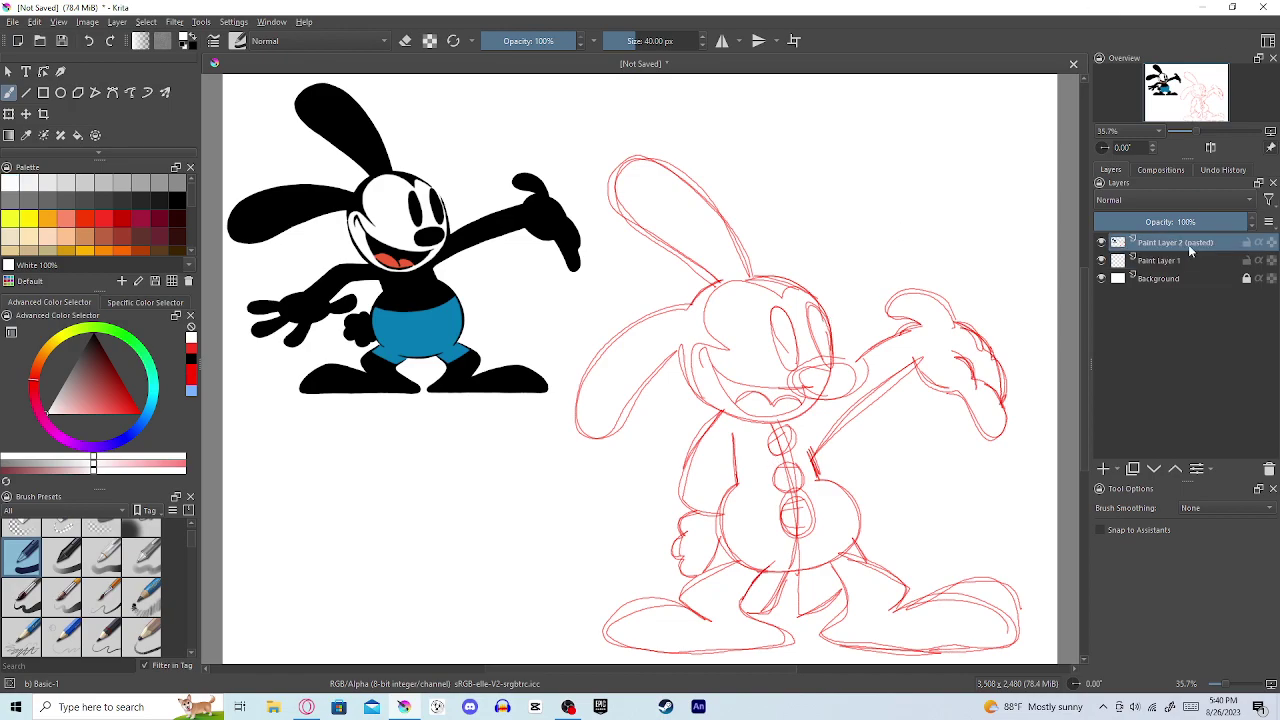
left_click(63, 43)
left_click(587, 350)
Step: On Paint Layer 1, colour the lowered sleeve and the adjoining side of the torso in Grey 90%
left_click(1166, 260)
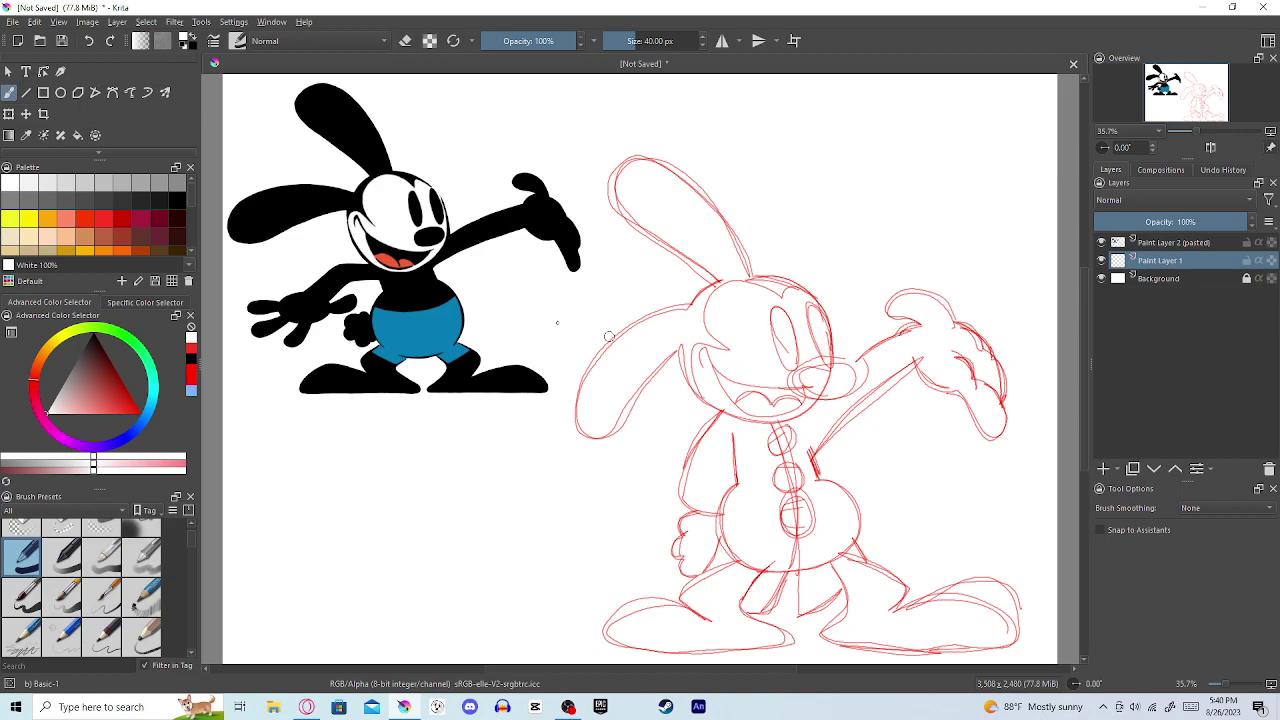
left_click(47, 183)
left_click_drag(757, 426, 767, 478)
mouse_move(758, 426)
left_mouse_down()
mouse_move(793, 546)
mouse_move(777, 572)
mouse_move(737, 558)
mouse_move(725, 526)
mouse_move(746, 476)
mouse_move(739, 426)
mouse_move(758, 424)
mouse_move(713, 421)
mouse_move(684, 487)
mouse_move(717, 509)
mouse_move(739, 480)
mouse_move(733, 433)
mouse_move(727, 501)
mouse_move(732, 436)
mouse_move(717, 506)
mouse_move(721, 425)
mouse_move(693, 500)
mouse_move(705, 445)
mouse_move(710, 500)
mouse_move(730, 421)
mouse_move(735, 458)
mouse_move(736, 433)
mouse_move(753, 431)
mouse_move(700, 492)
mouse_move(757, 427)
mouse_move(750, 495)
mouse_move(765, 478)
mouse_move(784, 552)
mouse_move(770, 562)
mouse_move(732, 530)
mouse_move(748, 500)
mouse_move(742, 535)
mouse_move(754, 490)
mouse_move(780, 540)
mouse_move(772, 530)
mouse_move(752, 546)
mouse_move(746, 498)
mouse_move(785, 547)
mouse_move(764, 543)
mouse_move(795, 568)
left_mouse_up()
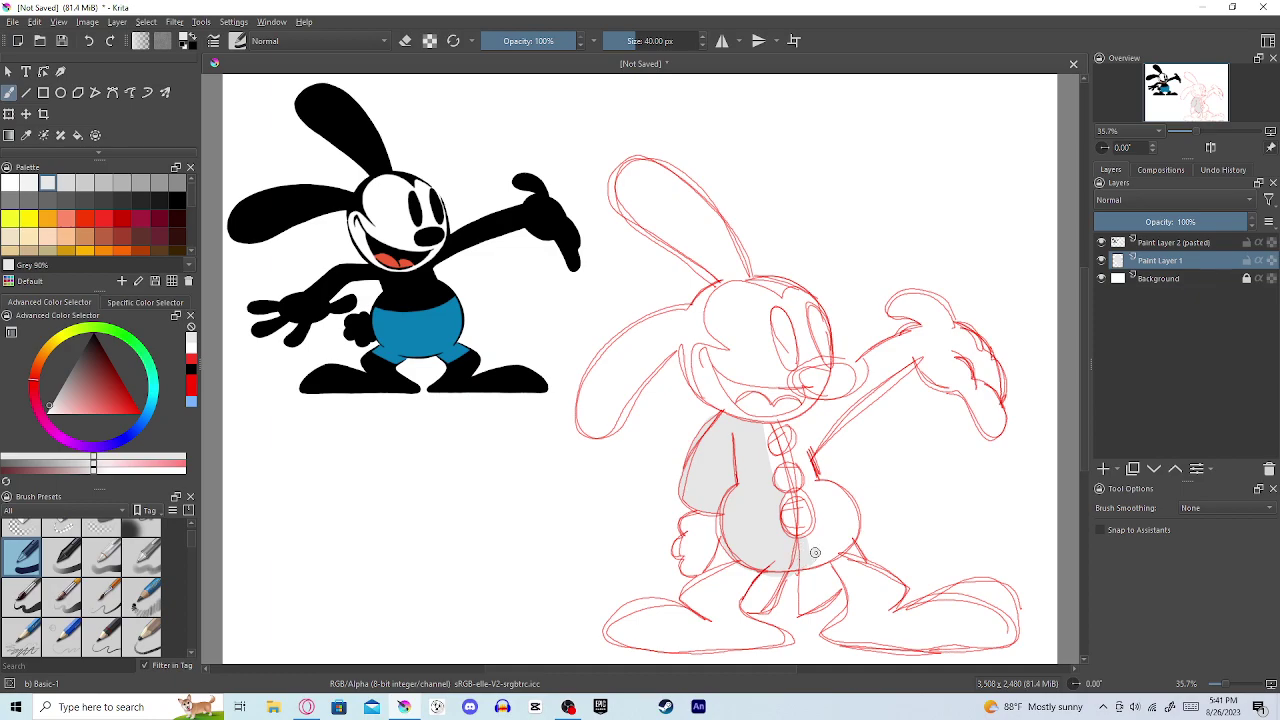
Step: Fill the rest of the belly and chest and the raised sleeve with the same light grey
left_click_drag(797, 566, 847, 529)
mouse_move(806, 540)
left_mouse_down()
mouse_move(828, 520)
mouse_move(808, 550)
mouse_move(837, 530)
mouse_move(824, 546)
left_mouse_up()
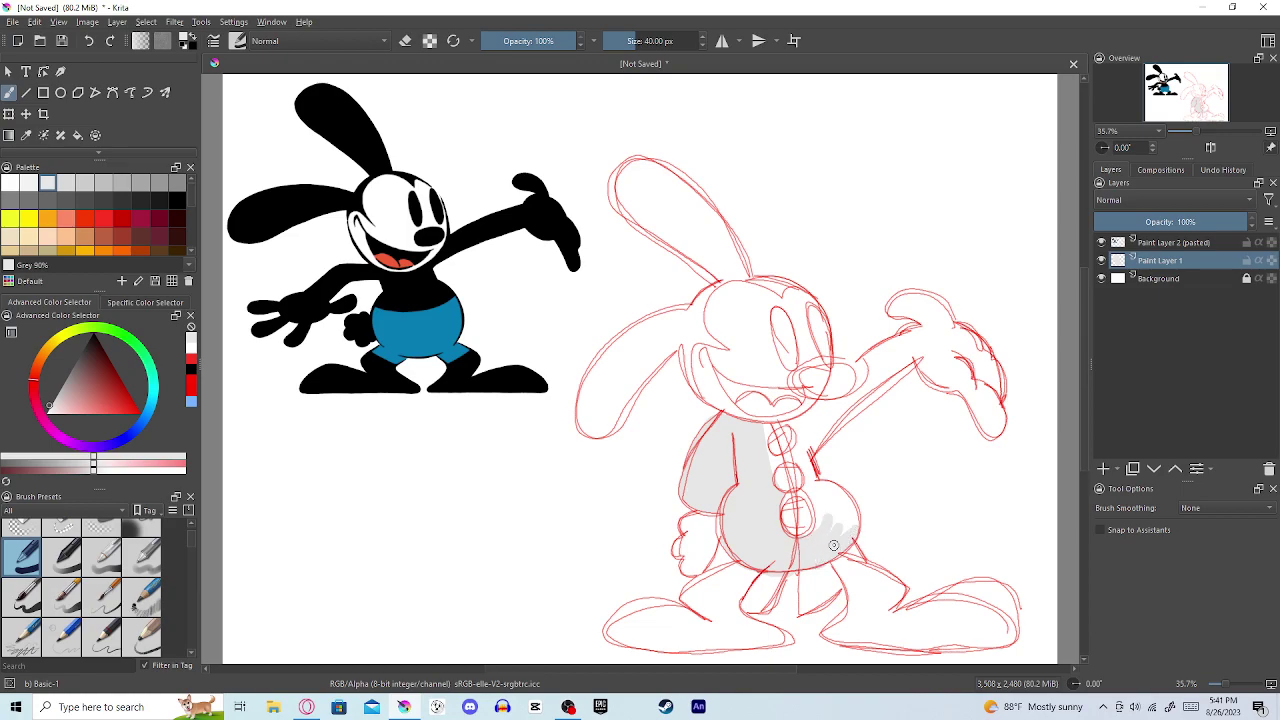
mouse_move(854, 530)
left_mouse_down()
mouse_move(856, 508)
mouse_move(810, 475)
mouse_move(805, 449)
mouse_move(818, 492)
mouse_move(848, 515)
mouse_move(838, 525)
left_mouse_up()
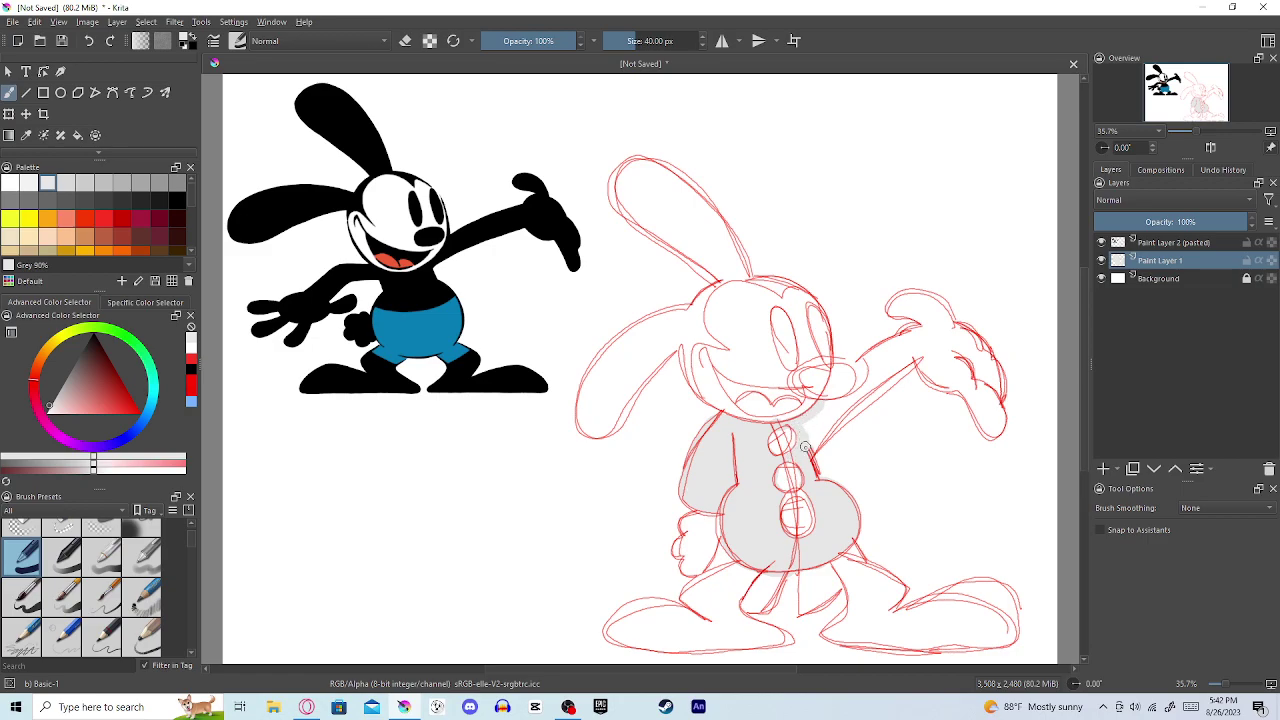
mouse_move(916, 360)
left_mouse_down()
mouse_move(805, 453)
mouse_move(838, 408)
mouse_move(812, 424)
left_mouse_up()
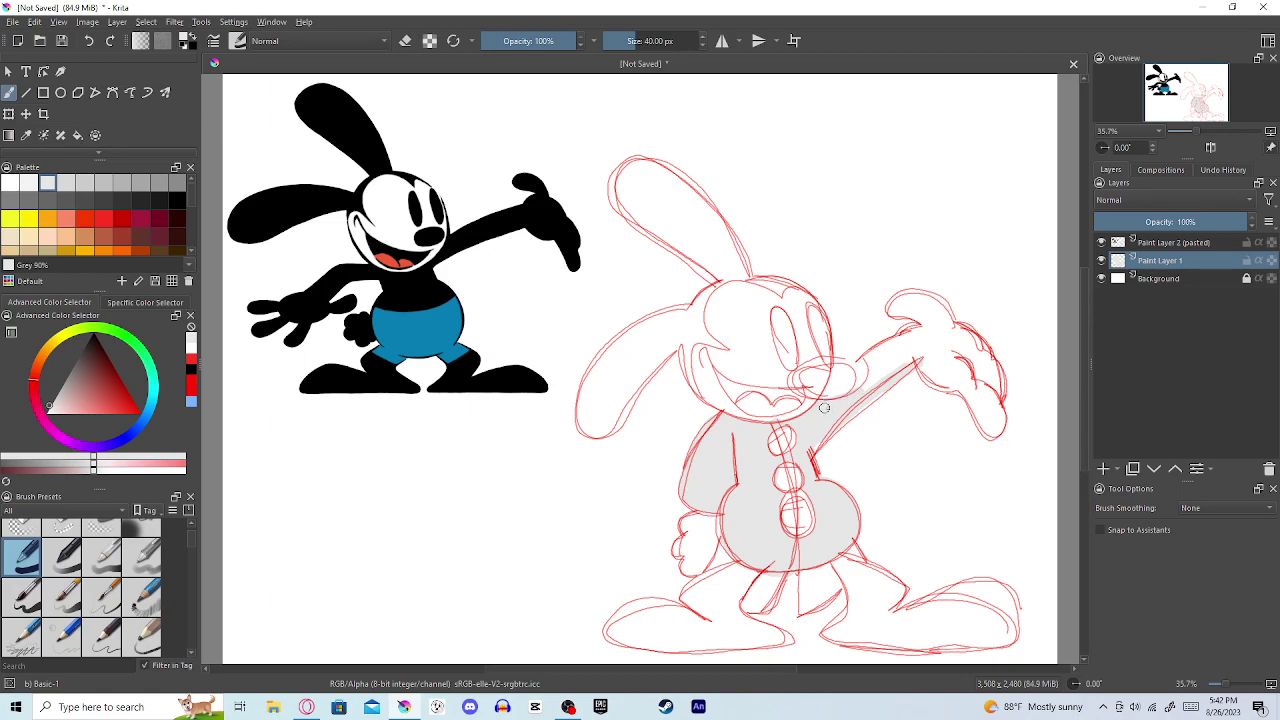
mouse_move(868, 388)
left_mouse_down()
mouse_move(874, 349)
mouse_move(939, 327)
mouse_move(915, 334)
mouse_move(913, 367)
mouse_move(918, 325)
mouse_move(912, 356)
mouse_move(920, 348)
mouse_move(883, 353)
mouse_move(893, 349)
mouse_move(879, 375)
mouse_move(922, 367)
mouse_move(920, 330)
left_mouse_up()
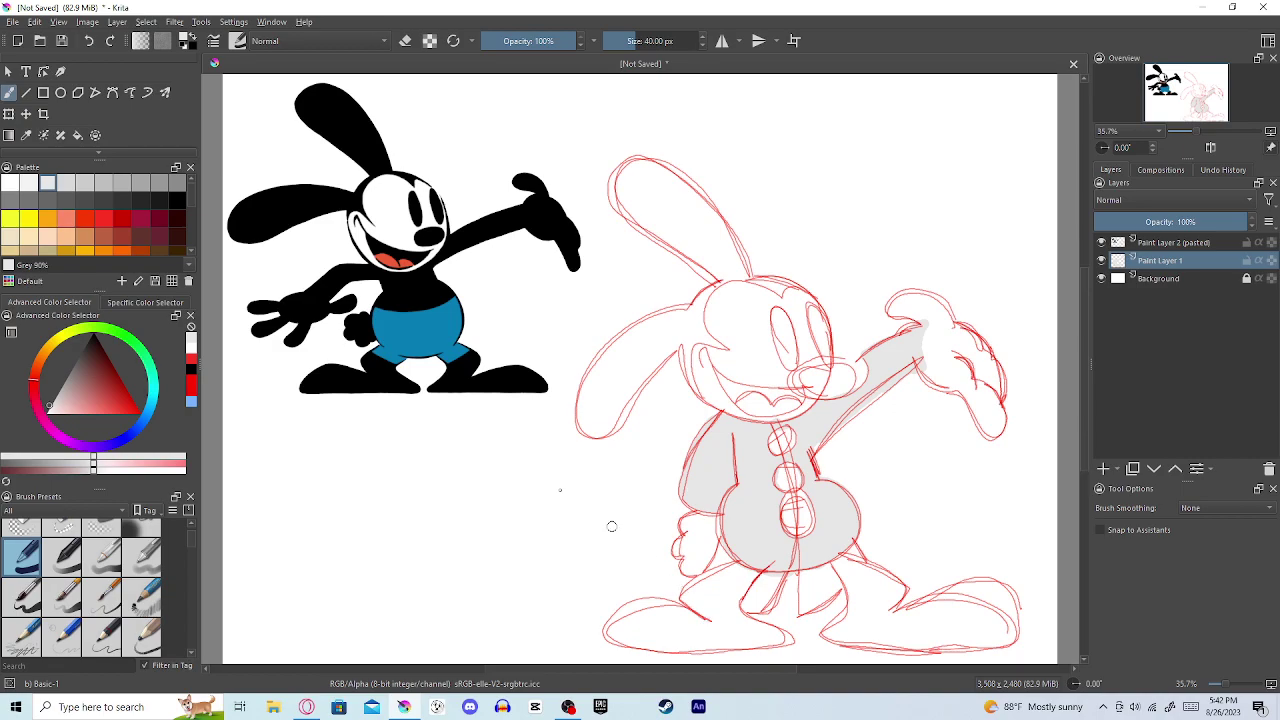
Step: Outline and fill the outstretched hand in solid black, redoing the outline strokes that do not fit
left_click(177, 201)
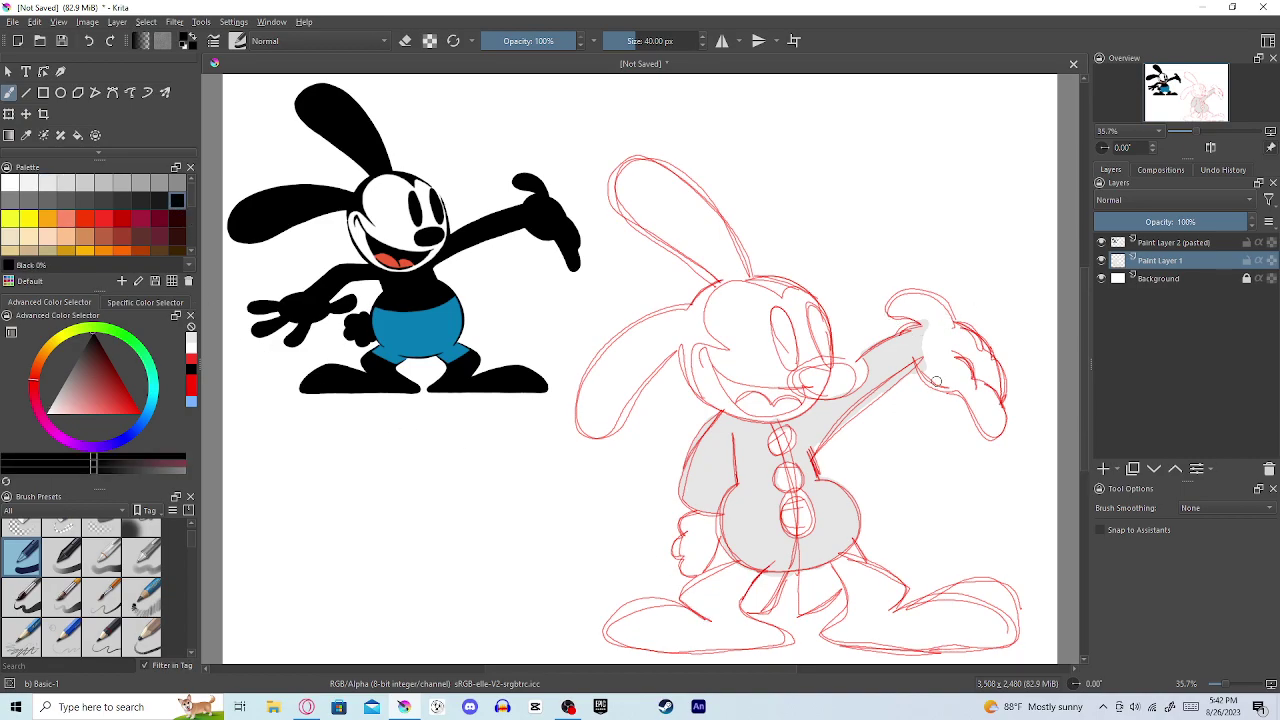
mouse_move(950, 388)
left_mouse_down()
mouse_move(920, 375)
mouse_move(921, 324)
mouse_move(893, 317)
mouse_move(899, 295)
mouse_move(945, 298)
mouse_move(1006, 400)
left_mouse_up()
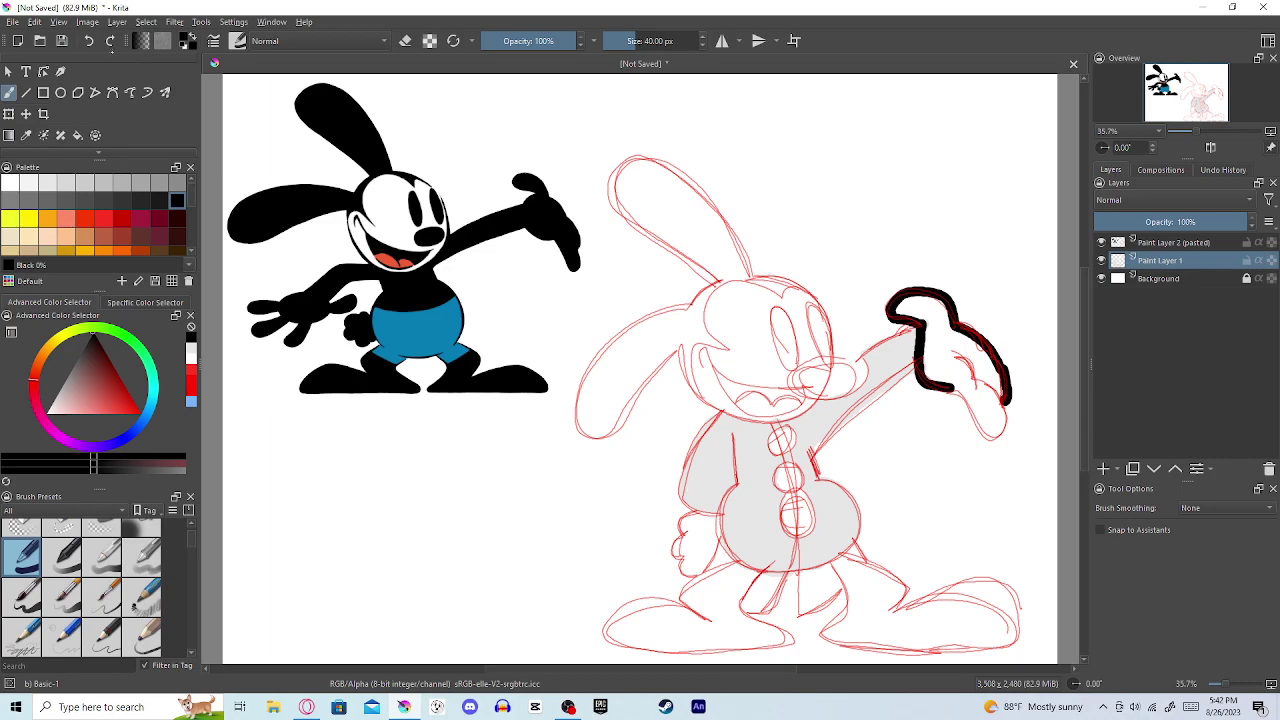
key("ctrl+z")
mouse_move(916, 369)
left_mouse_down()
mouse_move(958, 392)
mouse_move(985, 440)
mouse_move(1008, 425)
mouse_move(980, 377)
left_mouse_up()
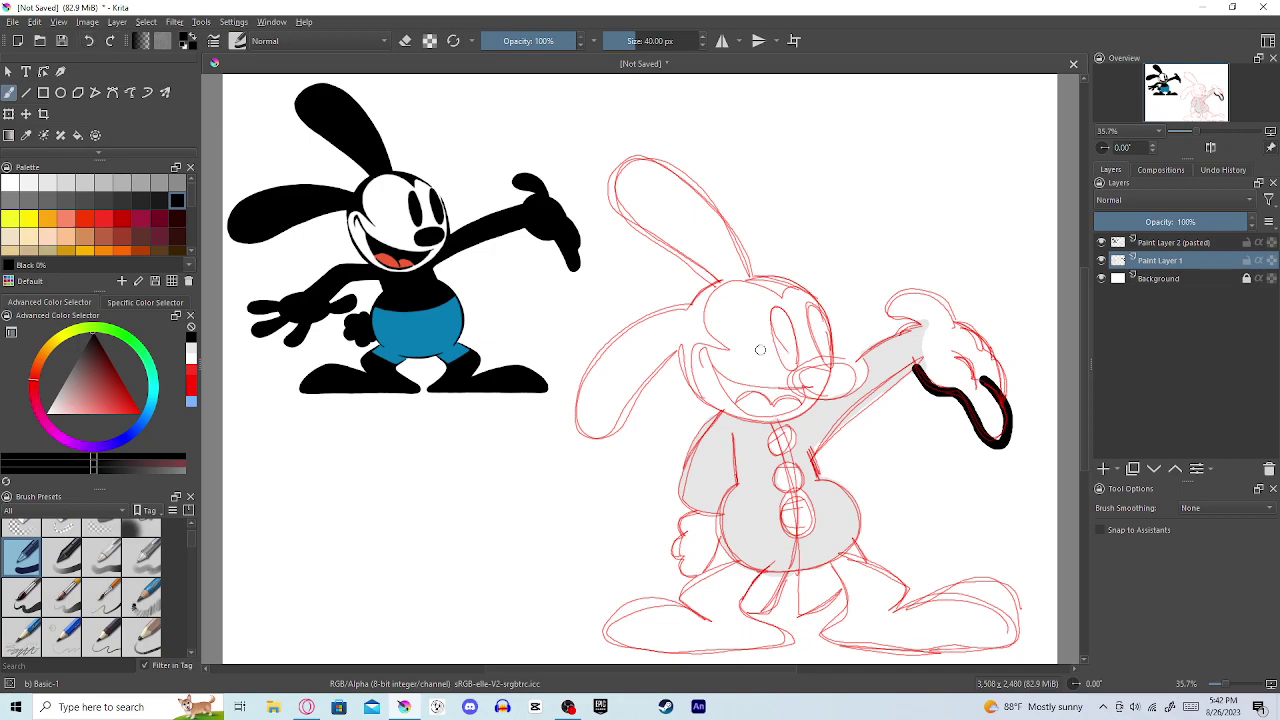
key("ctrl+z")
mouse_move(917, 366)
left_mouse_down()
mouse_move(991, 436)
mouse_move(1003, 432)
mouse_move(1003, 397)
mouse_move(957, 355)
mouse_move(978, 397)
left_mouse_up()
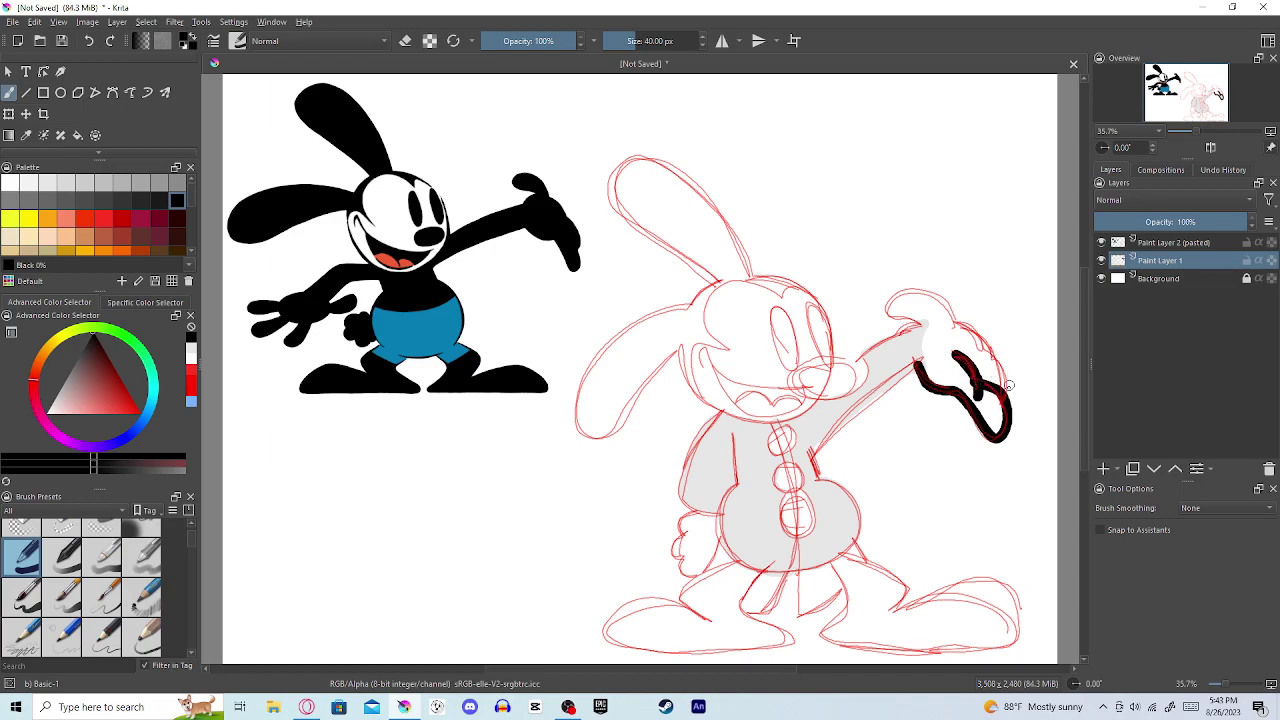
mouse_move(1004, 392)
left_mouse_down()
mouse_move(933, 294)
mouse_move(886, 304)
mouse_move(887, 317)
mouse_move(918, 323)
mouse_move(900, 333)
mouse_move(922, 379)
mouse_move(957, 352)
mouse_move(969, 398)
mouse_move(1000, 394)
mouse_move(1001, 435)
mouse_move(991, 392)
mouse_move(996, 427)
mouse_move(984, 413)
mouse_move(980, 388)
mouse_move(990, 421)
mouse_move(997, 386)
mouse_move(982, 352)
mouse_move(972, 362)
mouse_move(975, 332)
mouse_move(990, 388)
mouse_move(965, 338)
mouse_move(978, 415)
mouse_move(962, 378)
mouse_move(957, 389)
mouse_move(930, 375)
mouse_move(922, 355)
mouse_move(955, 389)
mouse_move(950, 337)
mouse_move(953, 384)
mouse_move(941, 352)
mouse_move(940, 372)
mouse_move(933, 360)
mouse_move(960, 333)
mouse_move(986, 390)
mouse_move(948, 314)
mouse_move(898, 302)
mouse_move(950, 332)
mouse_move(903, 303)
mouse_move(971, 371)
mouse_move(991, 400)
left_mouse_up()
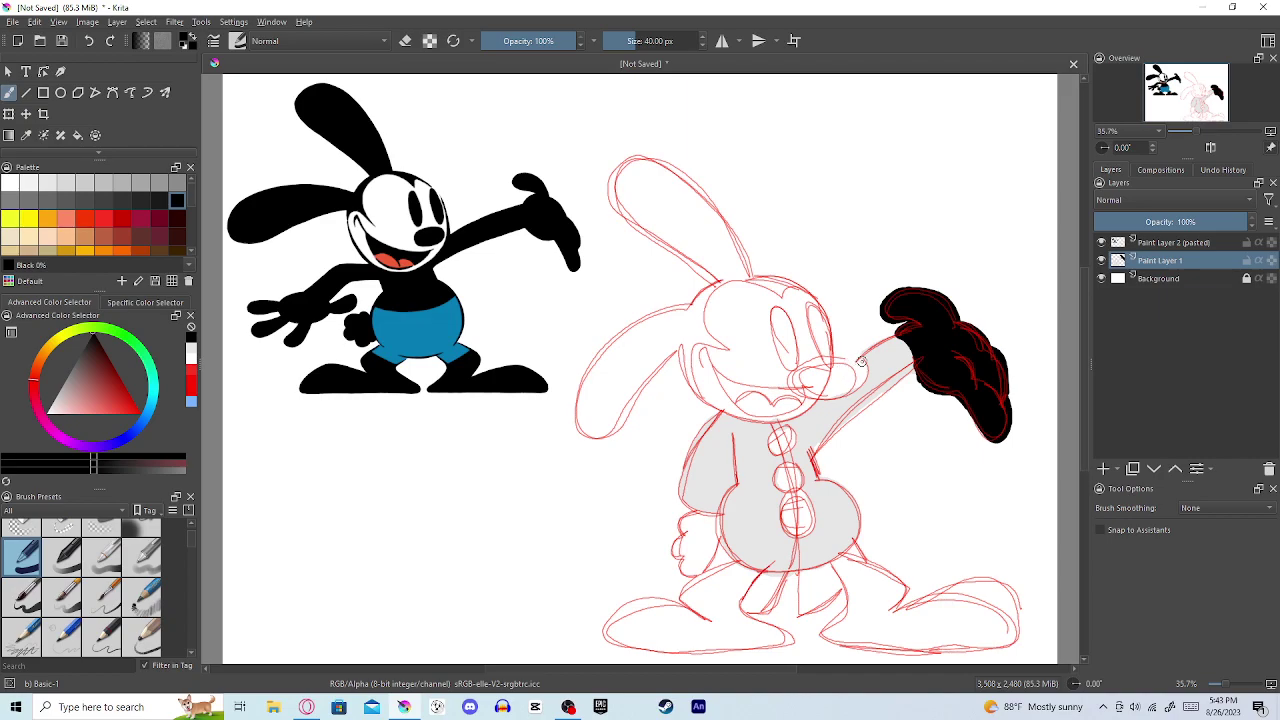
Step: Paint the oval nose solid black, undoing the first stroke and redrawing it
left_click_drag(861, 360, 816, 360)
key("ctrl+z")
mouse_move(848, 386)
left_mouse_down()
mouse_move(793, 381)
mouse_move(811, 357)
mouse_move(845, 353)
mouse_move(867, 379)
mouse_move(834, 395)
mouse_move(859, 379)
mouse_move(840, 364)
mouse_move(805, 390)
mouse_move(854, 376)
mouse_move(843, 366)
mouse_move(807, 382)
mouse_move(841, 362)
left_mouse_up()
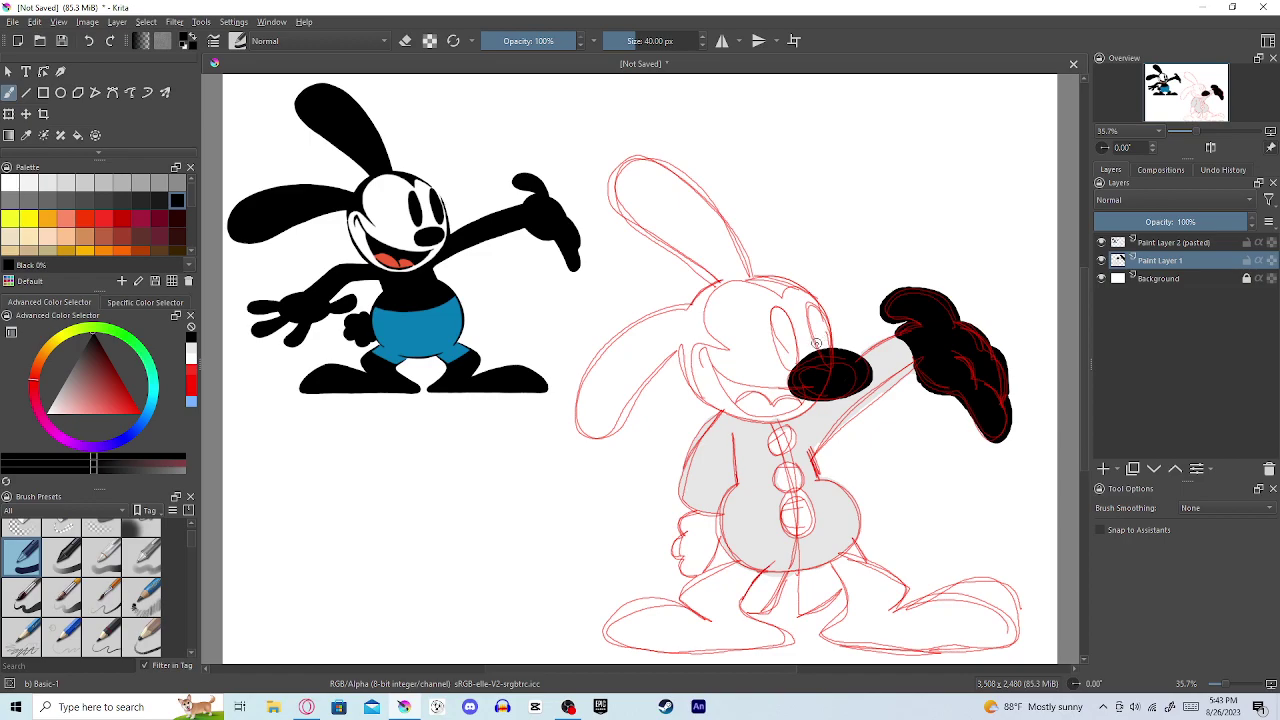
Step: Outline the narrow eye above the nose in black, undoing and redrawing the loop until it fits the sketch
mouse_move(820, 356)
left_mouse_down()
mouse_move(813, 310)
mouse_move(830, 347)
left_mouse_up()
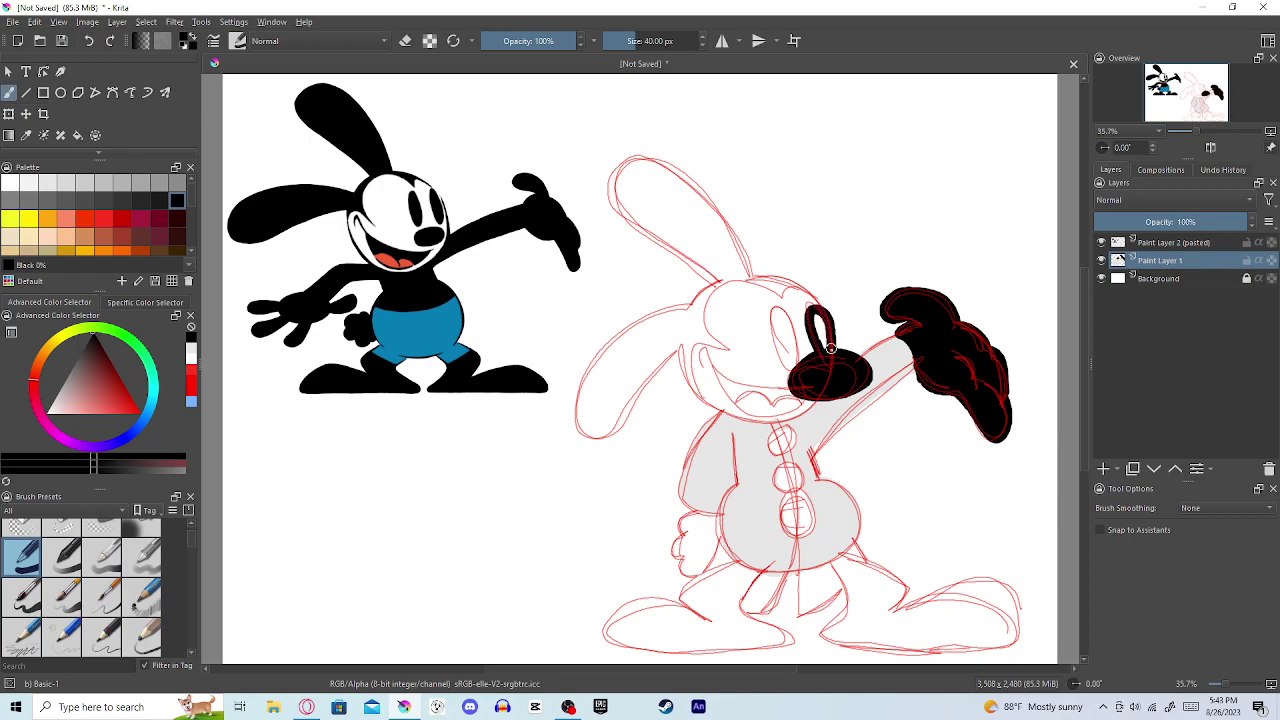
key("ctrl+z")
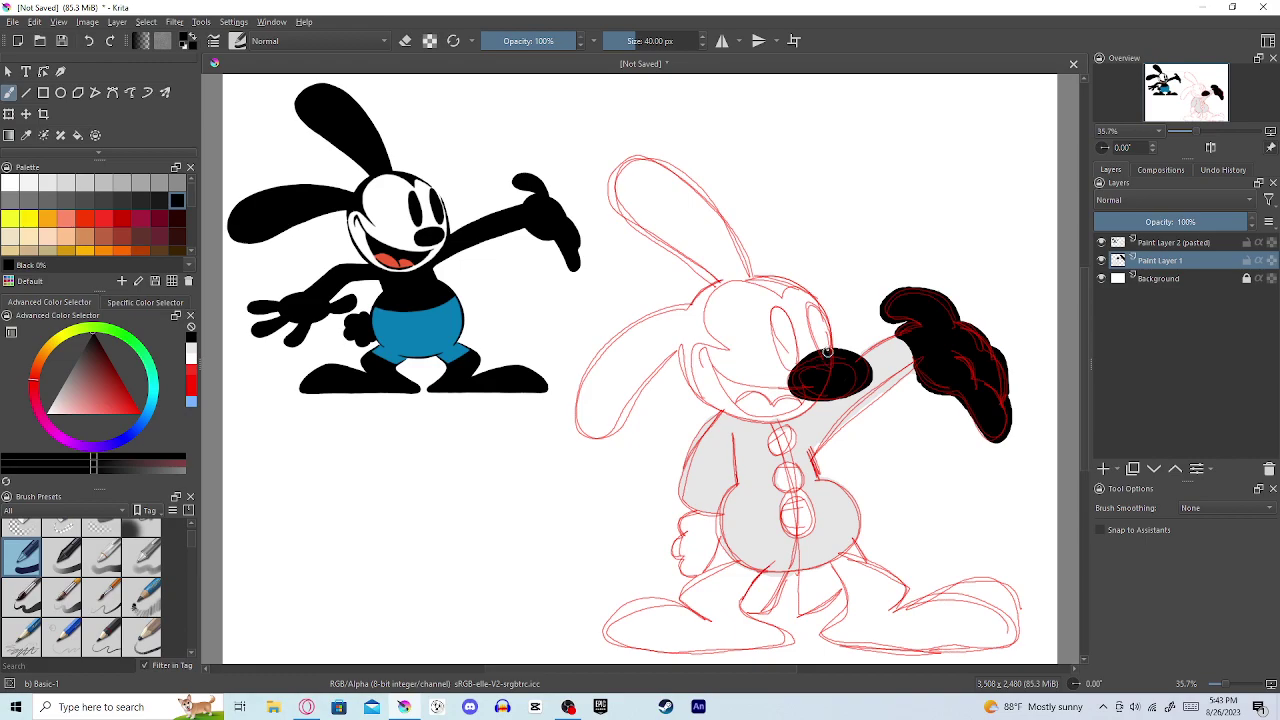
mouse_move(825, 347)
left_mouse_down()
mouse_move(810, 302)
mouse_move(798, 312)
mouse_move(812, 354)
mouse_move(806, 304)
mouse_move(821, 347)
left_mouse_up()
key("ctrl+z")
mouse_move(820, 352)
left_mouse_down()
mouse_move(809, 316)
mouse_move(828, 326)
mouse_move(836, 357)
left_mouse_up()
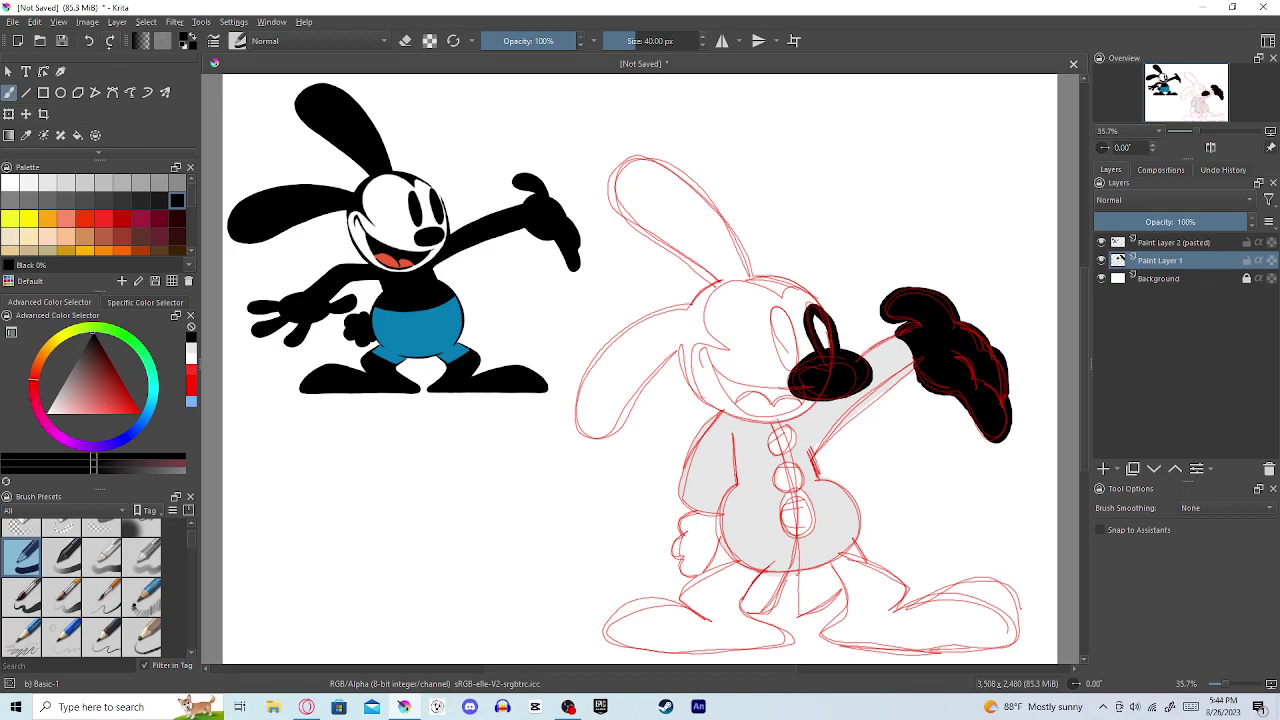
key("ctrl+z")
mouse_move(831, 349)
left_mouse_down()
mouse_move(824, 312)
mouse_move(803, 307)
mouse_move(821, 358)
left_mouse_up()
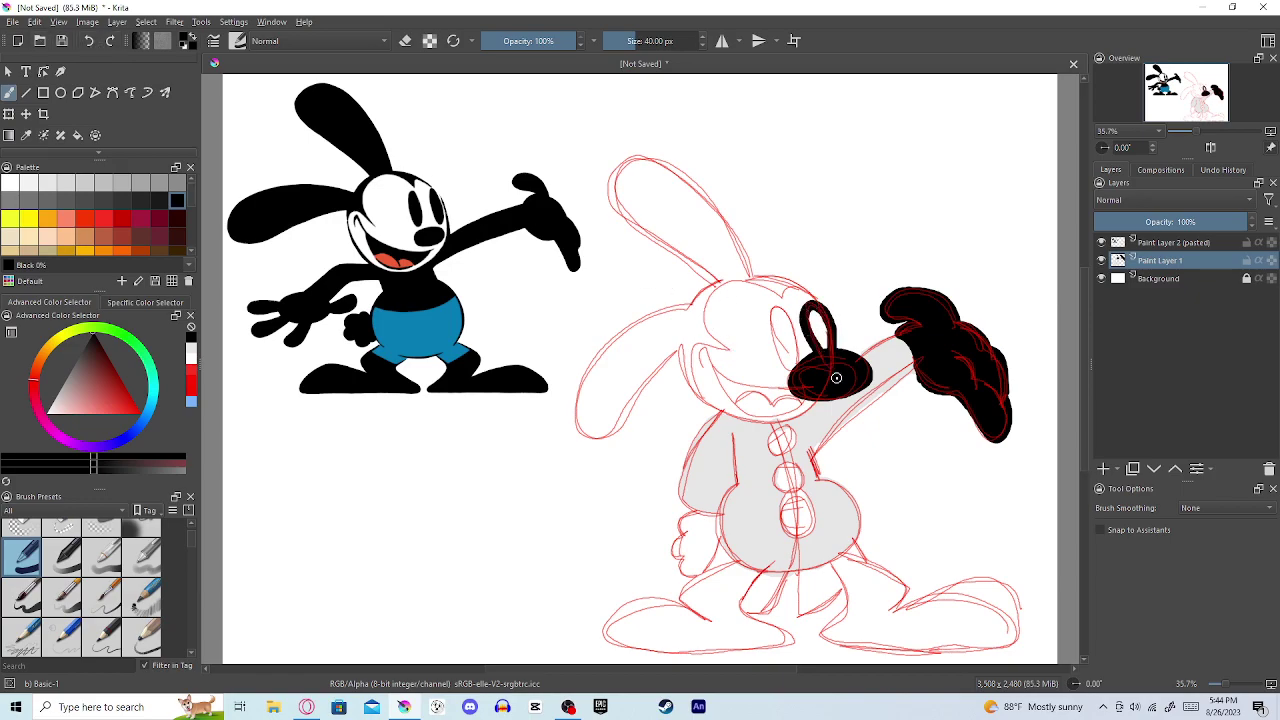
Step: Undo the last eye loop and paint both narrow eyes above the nose solid black
key("ctrl+z")
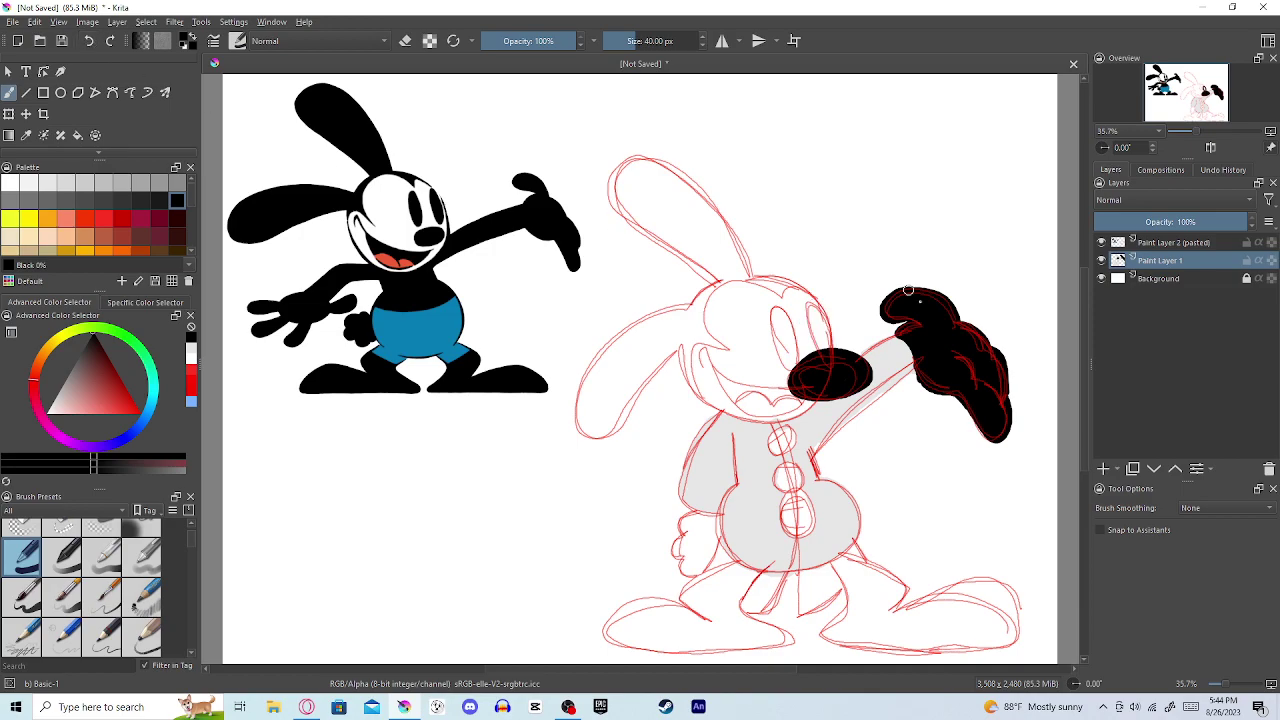
left_click_drag(832, 367, 817, 312)
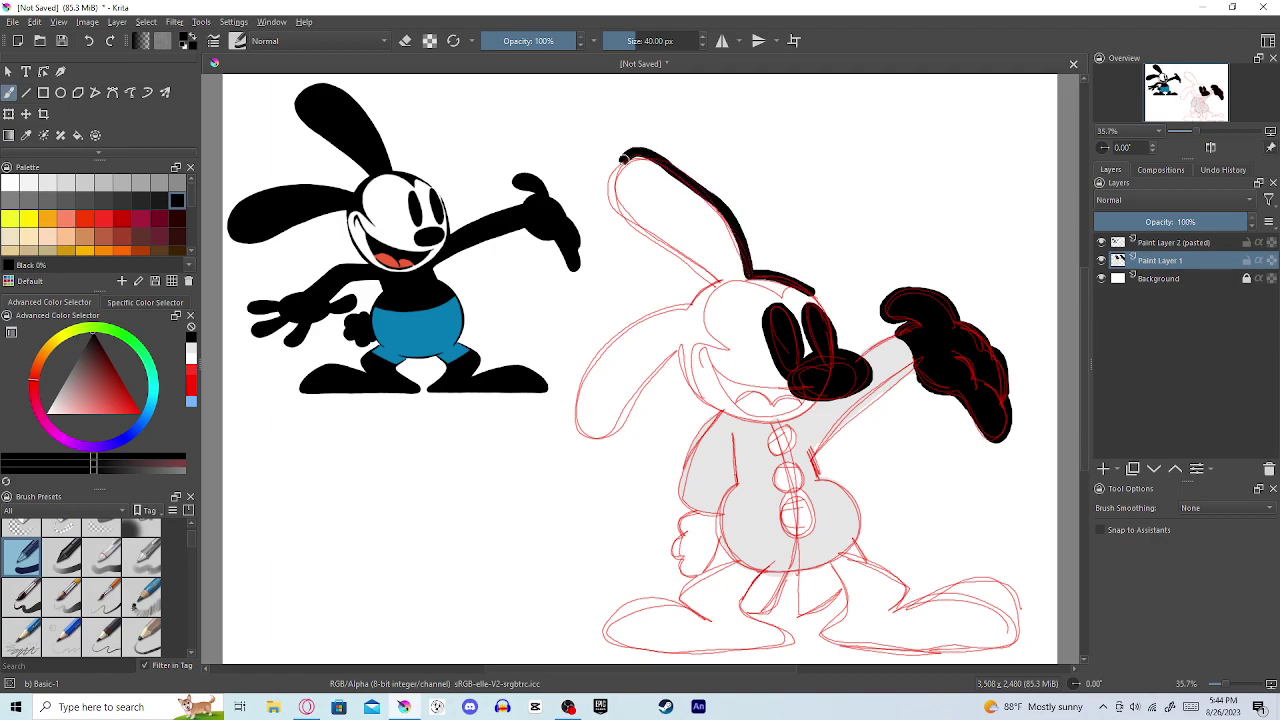
Step: Undo the first ear and head outline, set brush smoothing to Stabilizer, and redraw the head and both ears in black
left_click_drag(629, 230, 711, 292)
key("ctrl+z")
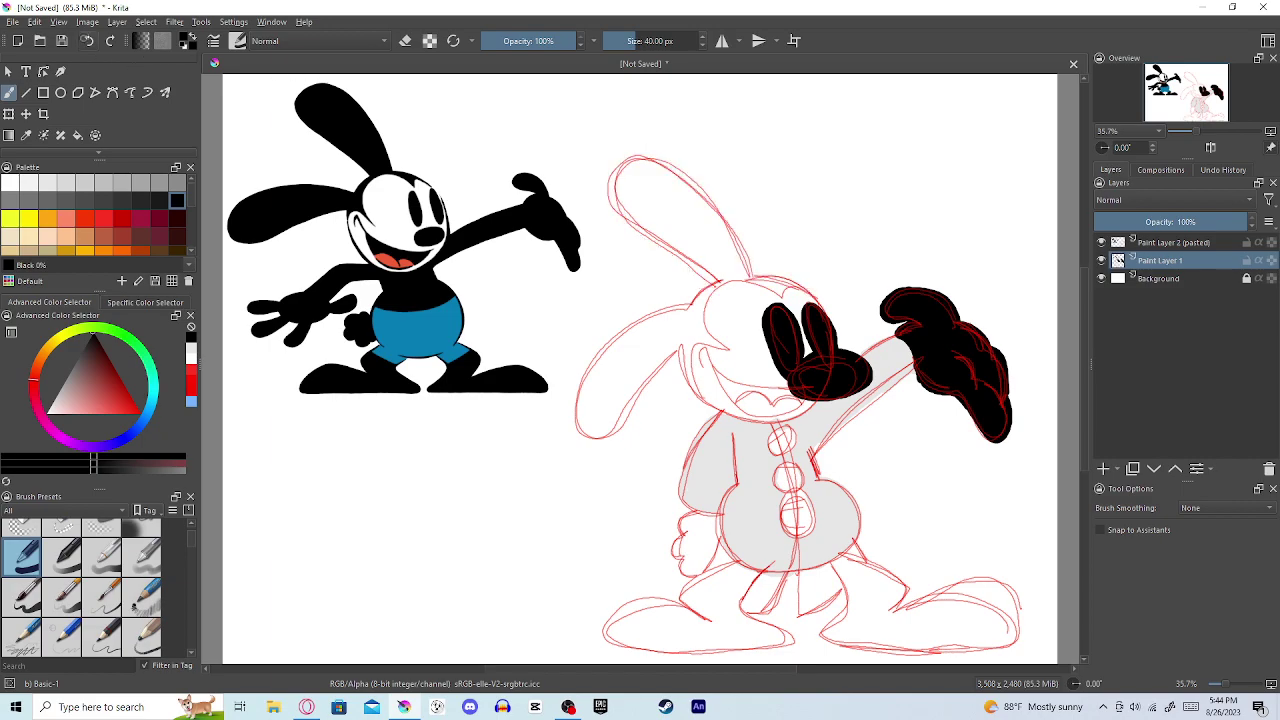
left_click(1219, 507)
left_click(1220, 555)
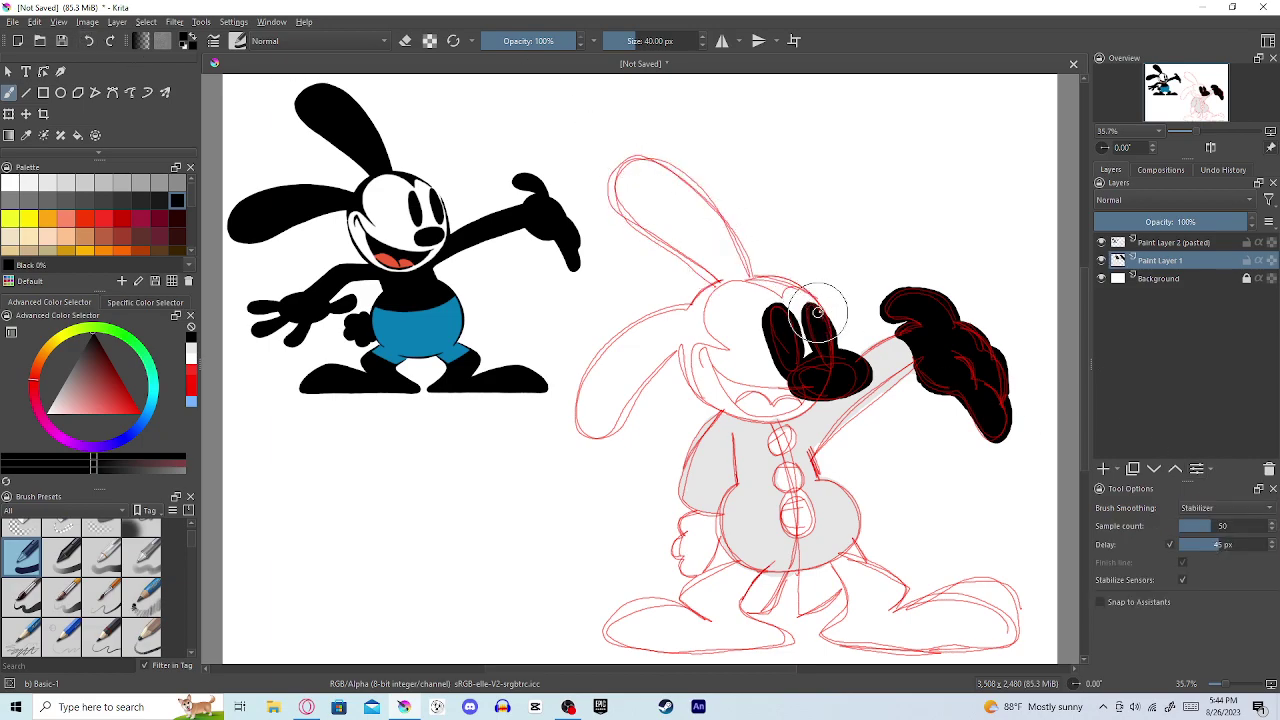
mouse_move(818, 308)
left_mouse_down()
mouse_move(755, 272)
mouse_move(684, 174)
mouse_move(650, 154)
mouse_move(627, 162)
mouse_move(615, 197)
mouse_move(636, 230)
mouse_move(712, 280)
mouse_move(620, 330)
mouse_move(586, 375)
mouse_move(582, 420)
mouse_move(607, 438)
mouse_move(672, 352)
mouse_move(680, 381)
mouse_move(730, 414)
mouse_move(806, 411)
mouse_move(842, 376)
mouse_move(814, 406)
left_mouse_up()
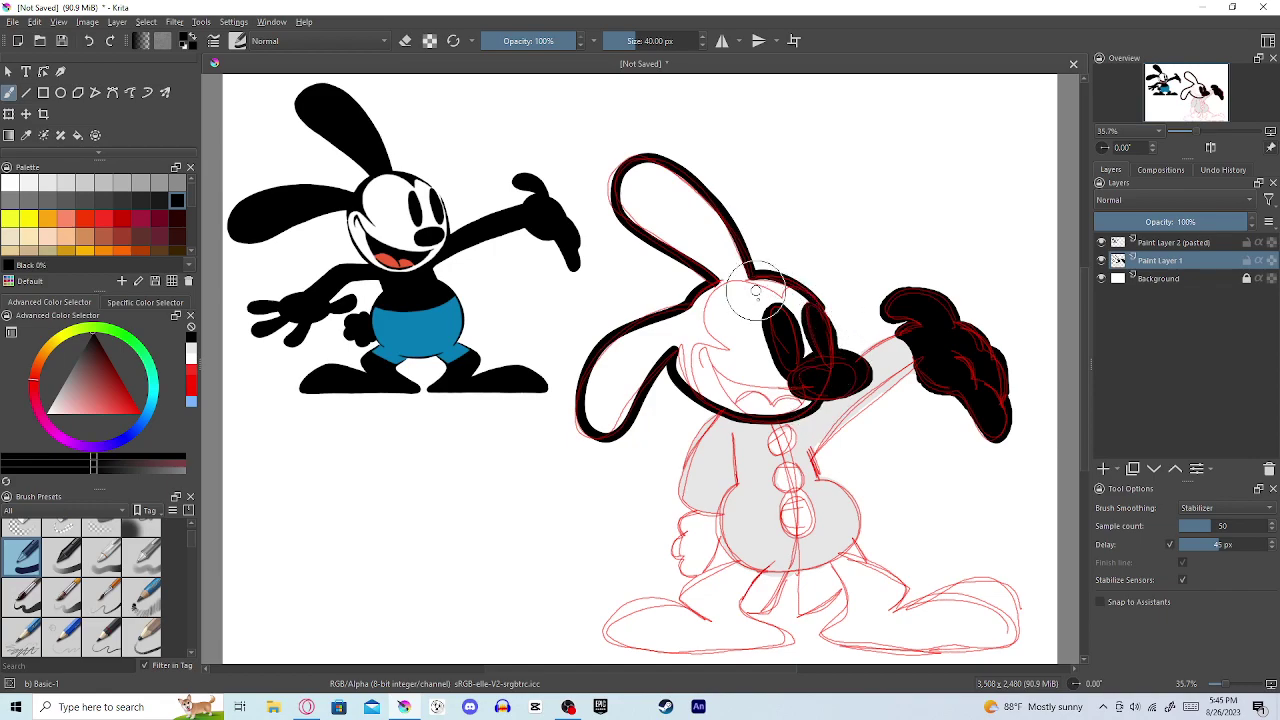
Step: Outline the face mask, cheek and open mouth with its tongue in black, following the red sketch
left_click_drag(783, 340, 795, 308)
mouse_move(693, 392)
left_mouse_down()
mouse_move(697, 344)
mouse_move(723, 346)
mouse_move(709, 321)
mouse_move(729, 284)
mouse_move(794, 290)
mouse_move(815, 318)
left_mouse_up()
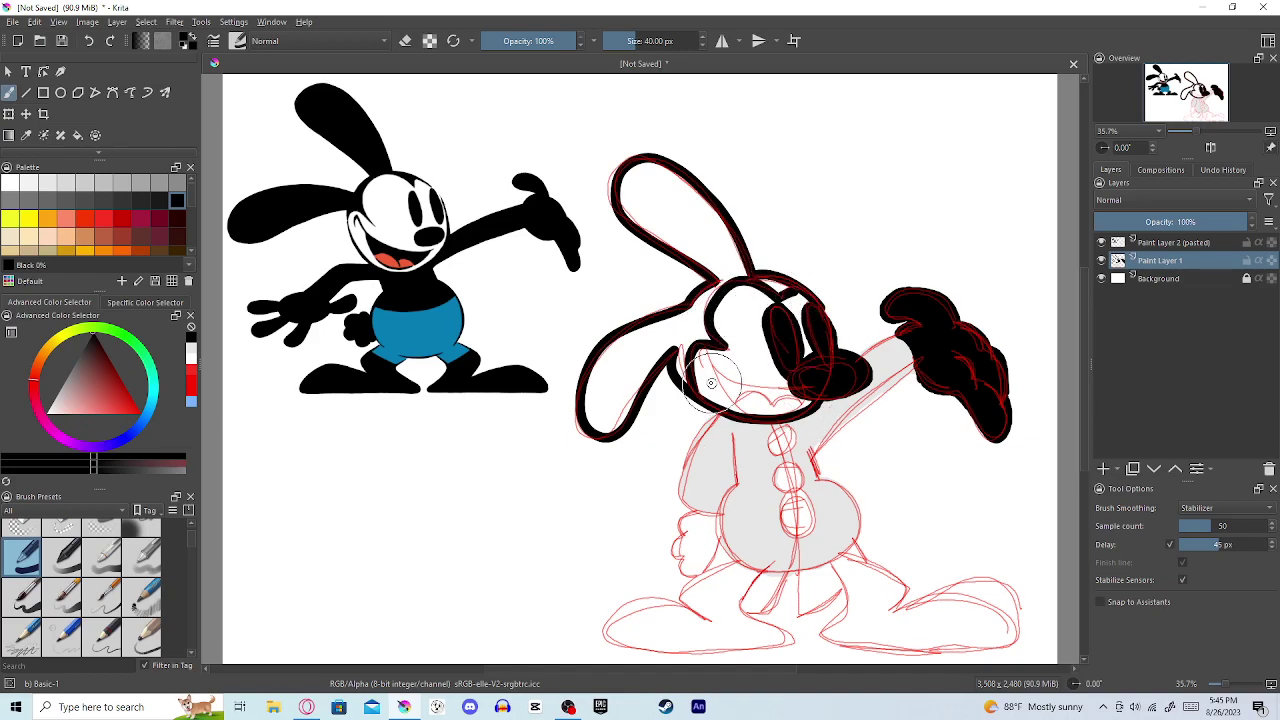
mouse_move(783, 387)
left_mouse_down()
mouse_move(706, 369)
mouse_move(733, 381)
mouse_move(715, 376)
mouse_move(759, 422)
mouse_move(753, 401)
mouse_move(771, 390)
mouse_move(825, 389)
mouse_move(804, 403)
mouse_move(735, 399)
mouse_move(797, 389)
mouse_move(830, 396)
mouse_move(821, 409)
mouse_move(782, 409)
mouse_move(855, 346)
left_mouse_up()
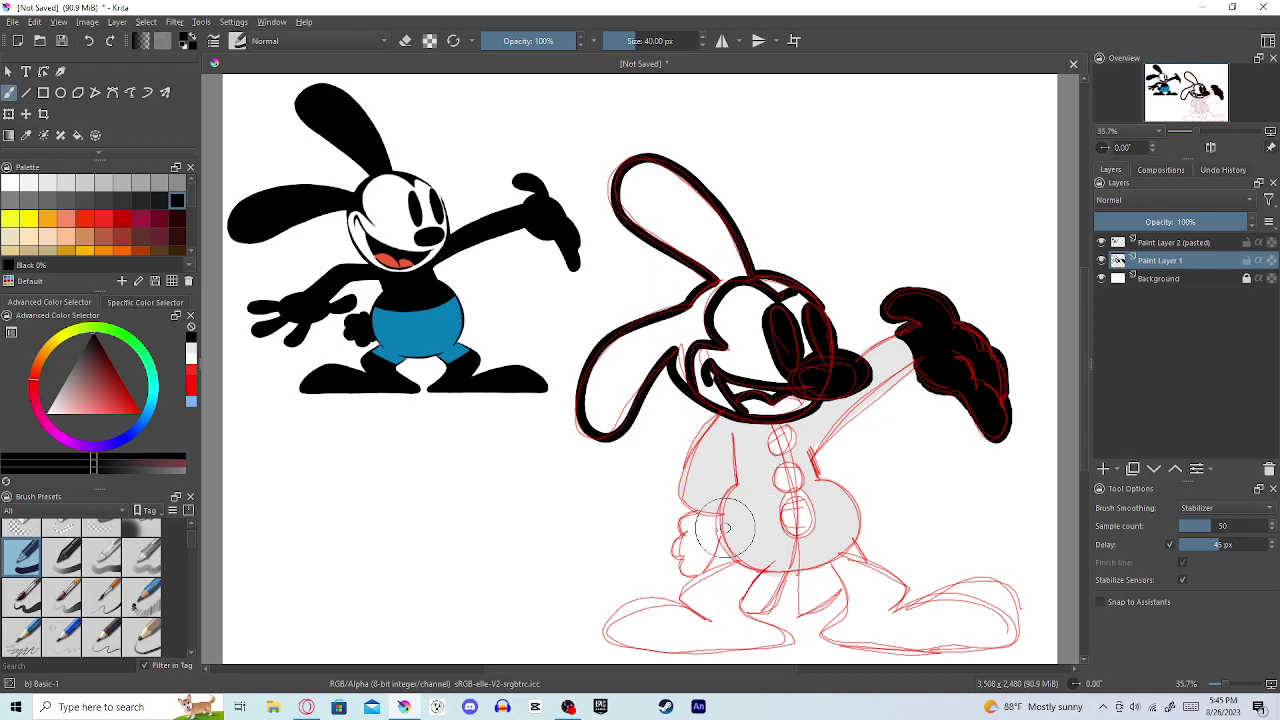
Step: Outline the lowered hand beside the belly and fill it solid black, undoing the stroke that does not fit
left_click_drag(730, 560, 686, 566)
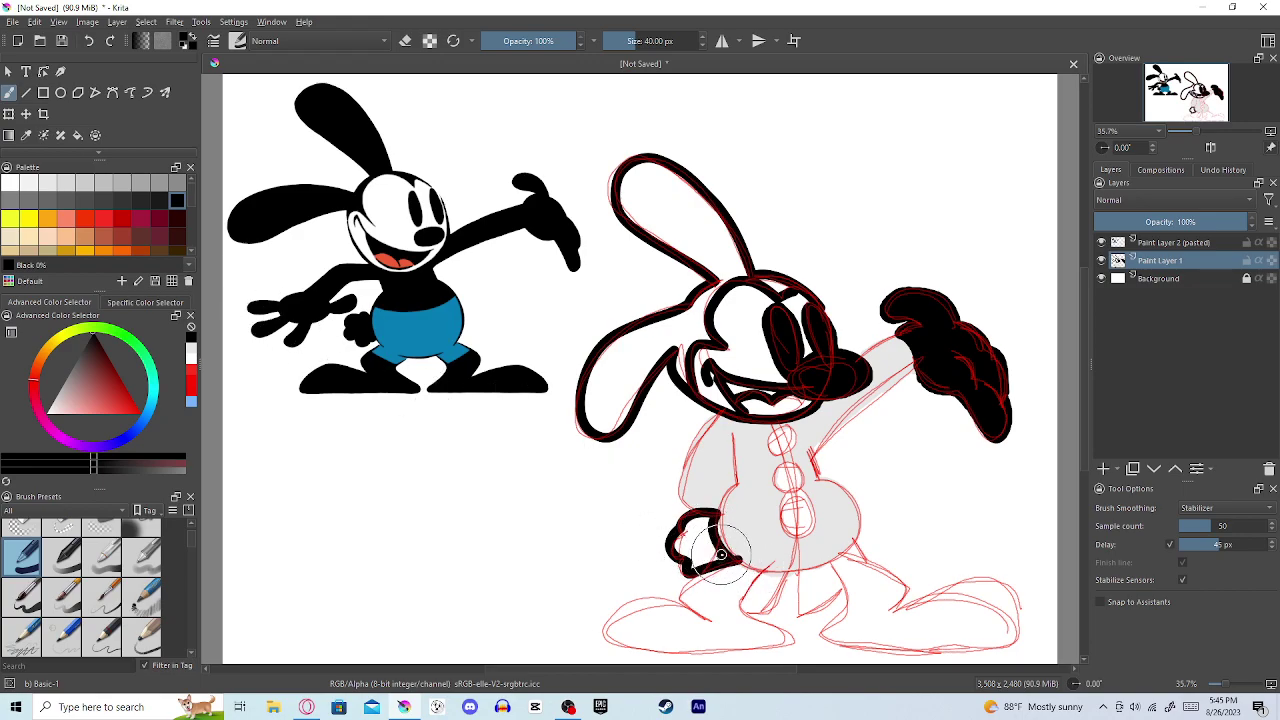
left_click_drag(722, 557, 693, 563)
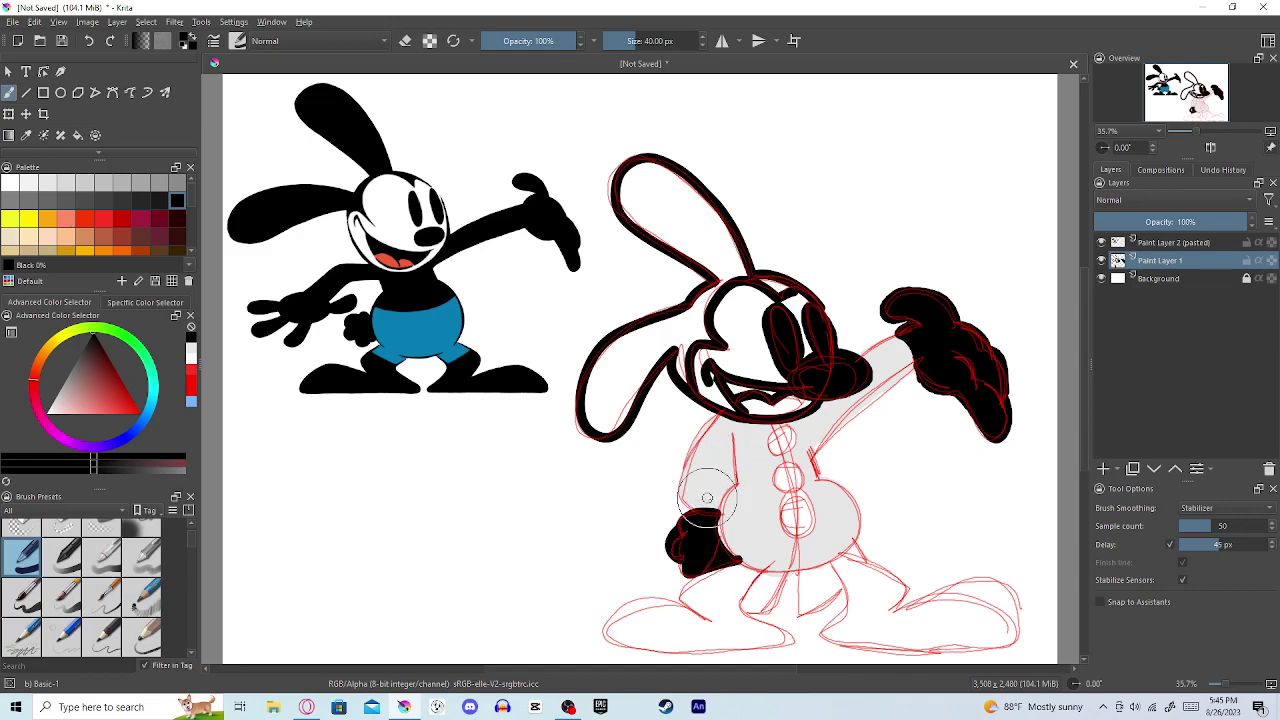
key("ctrl+z")
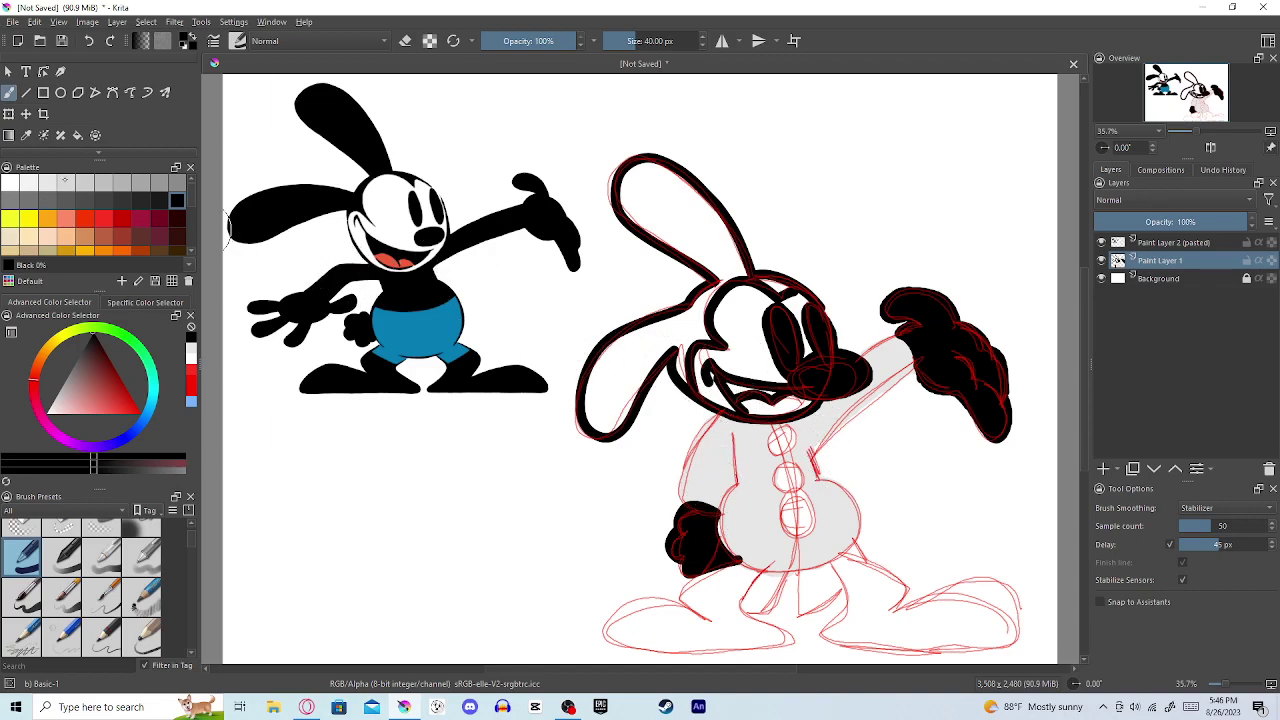
Step: Sample the belly's light grey and outline both legs and feet with it, undoing the strokes that do not fit
key("p")
left_click(743, 538)
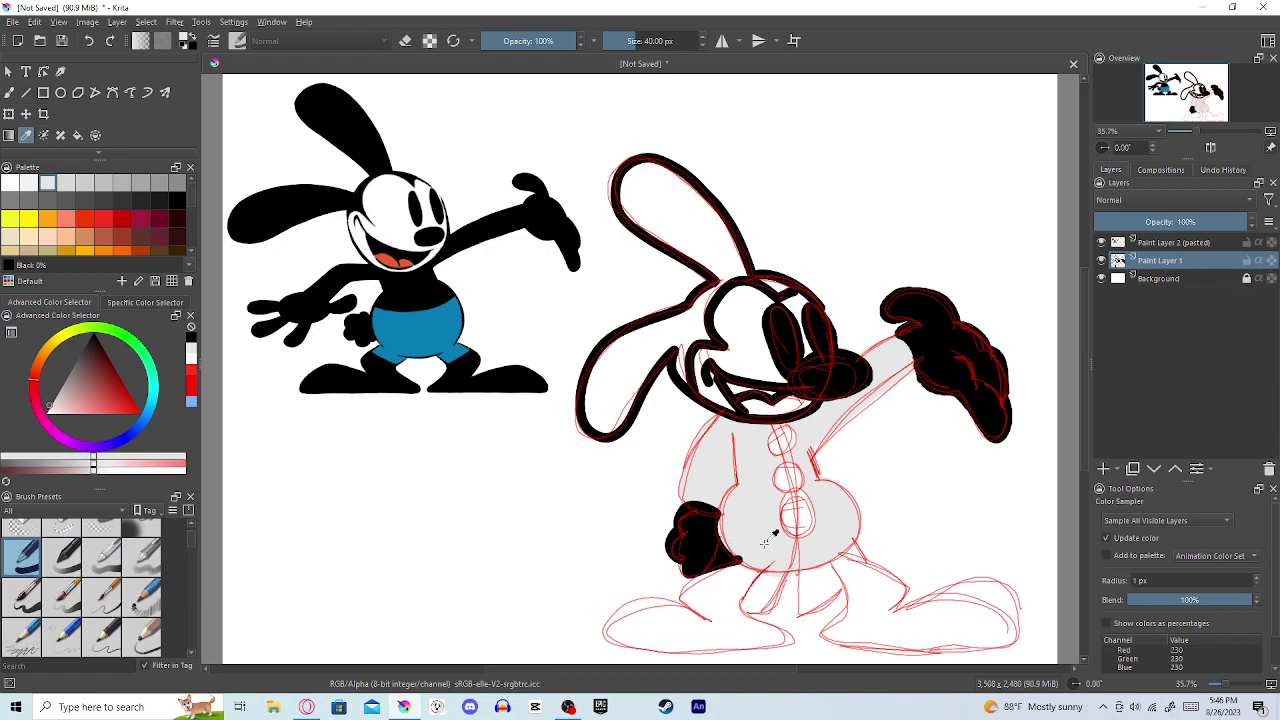
key("b")
mouse_move(674, 471)
left_mouse_down()
mouse_move(703, 531)
mouse_move(729, 543)
left_mouse_up()
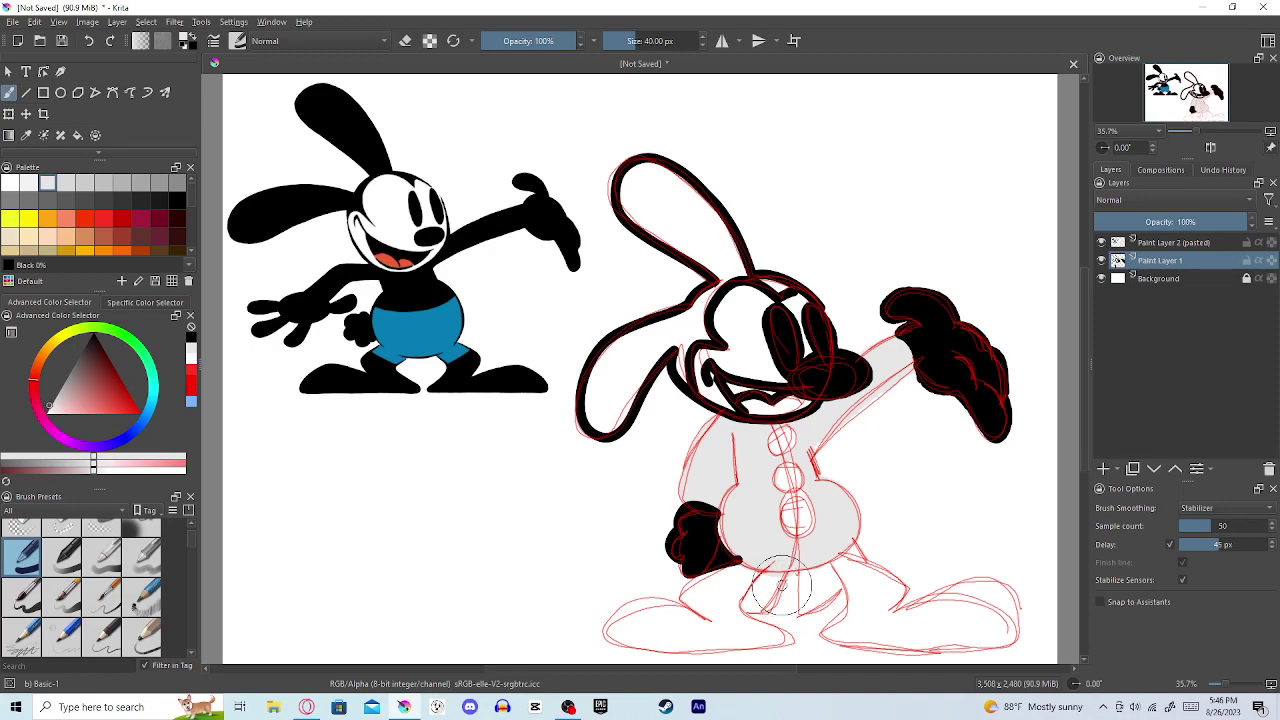
mouse_move(762, 572)
left_mouse_down()
mouse_move(745, 607)
mouse_move(764, 630)
left_mouse_up()
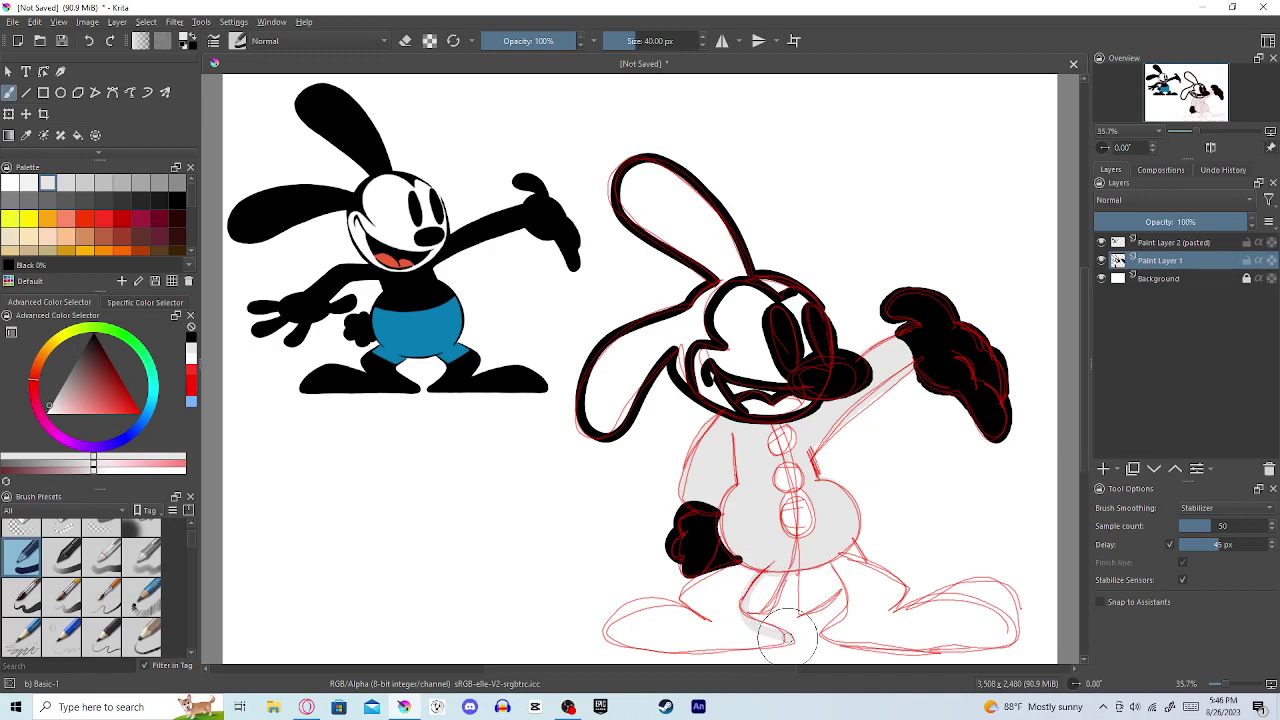
key("ctrl+z")
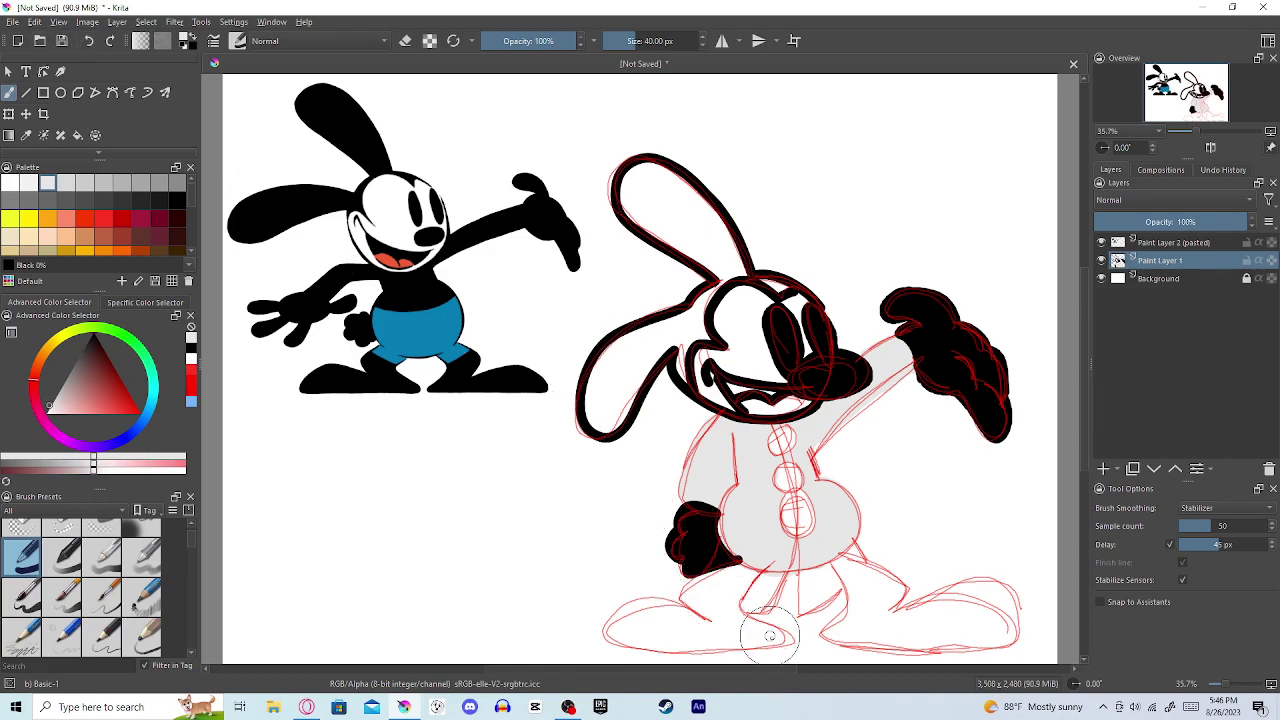
left_click_drag(790, 638, 752, 605)
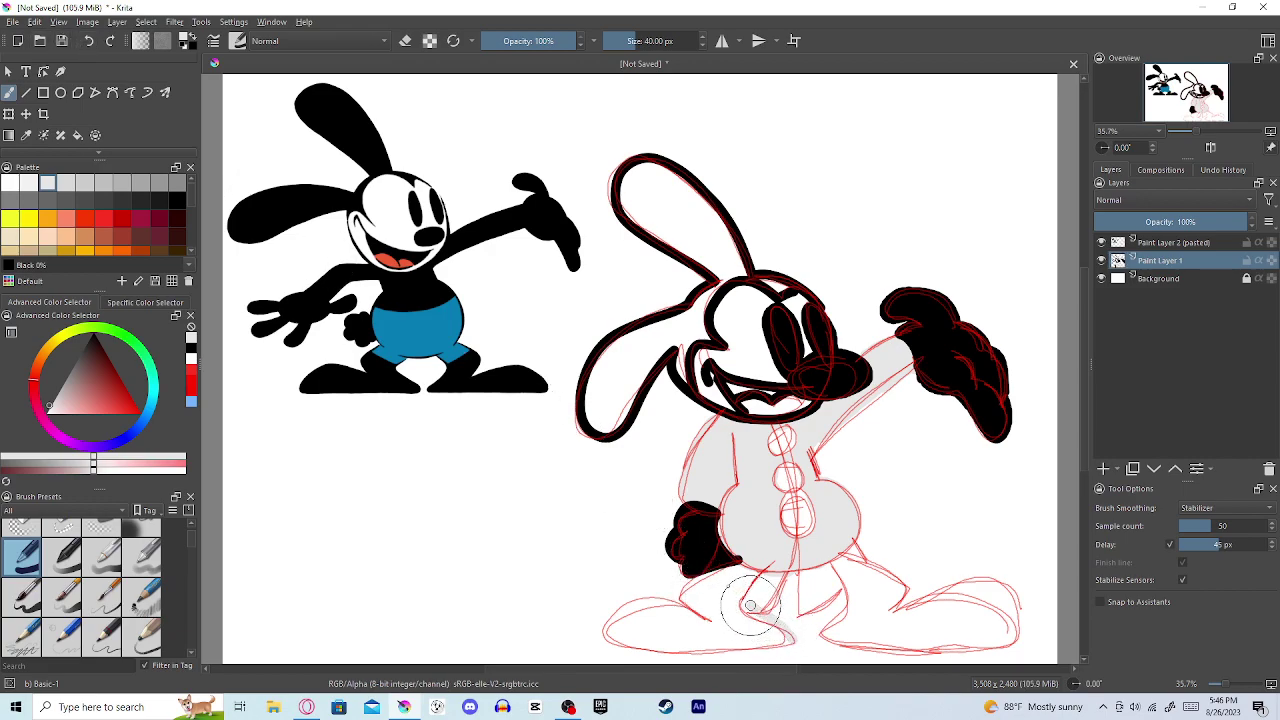
key("ctrl+z")
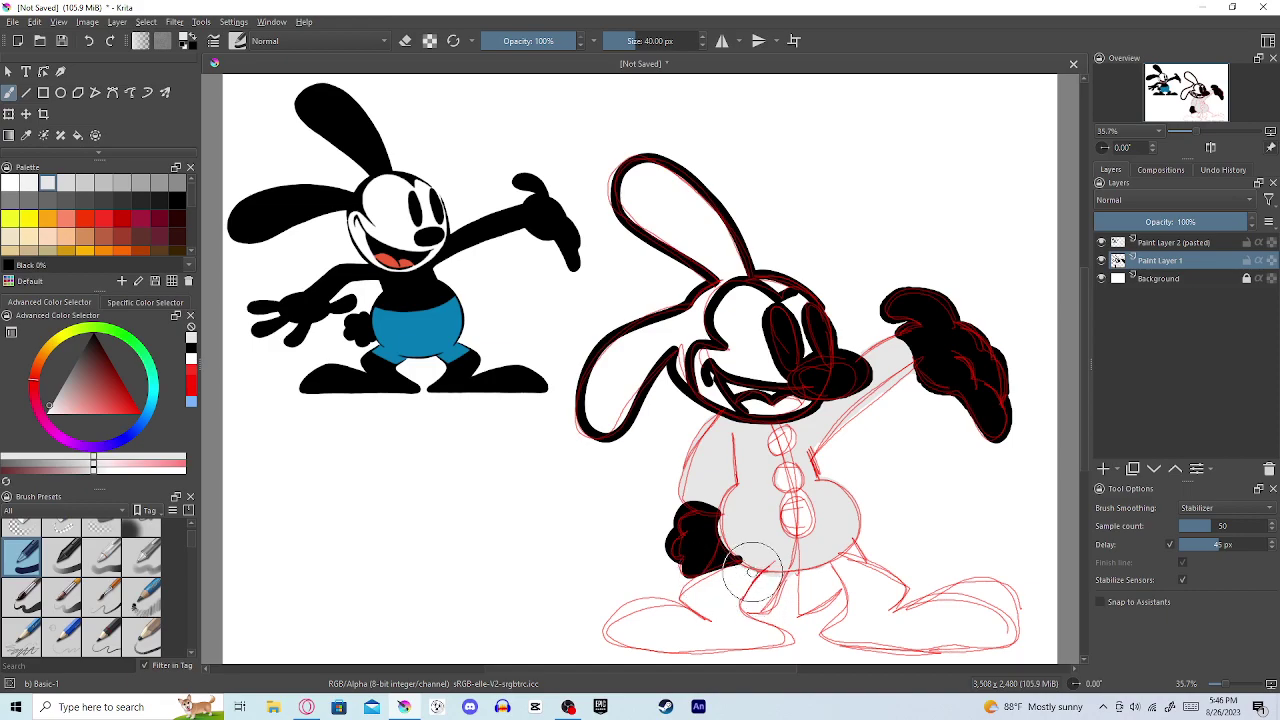
mouse_move(765, 572)
left_mouse_down()
mouse_move(748, 616)
mouse_move(789, 640)
mouse_move(702, 653)
mouse_move(602, 640)
mouse_move(625, 602)
mouse_move(709, 616)
mouse_move(684, 584)
mouse_move(812, 533)
mouse_move(810, 505)
mouse_move(745, 575)
mouse_move(727, 573)
mouse_move(758, 574)
mouse_move(775, 540)
left_mouse_up()
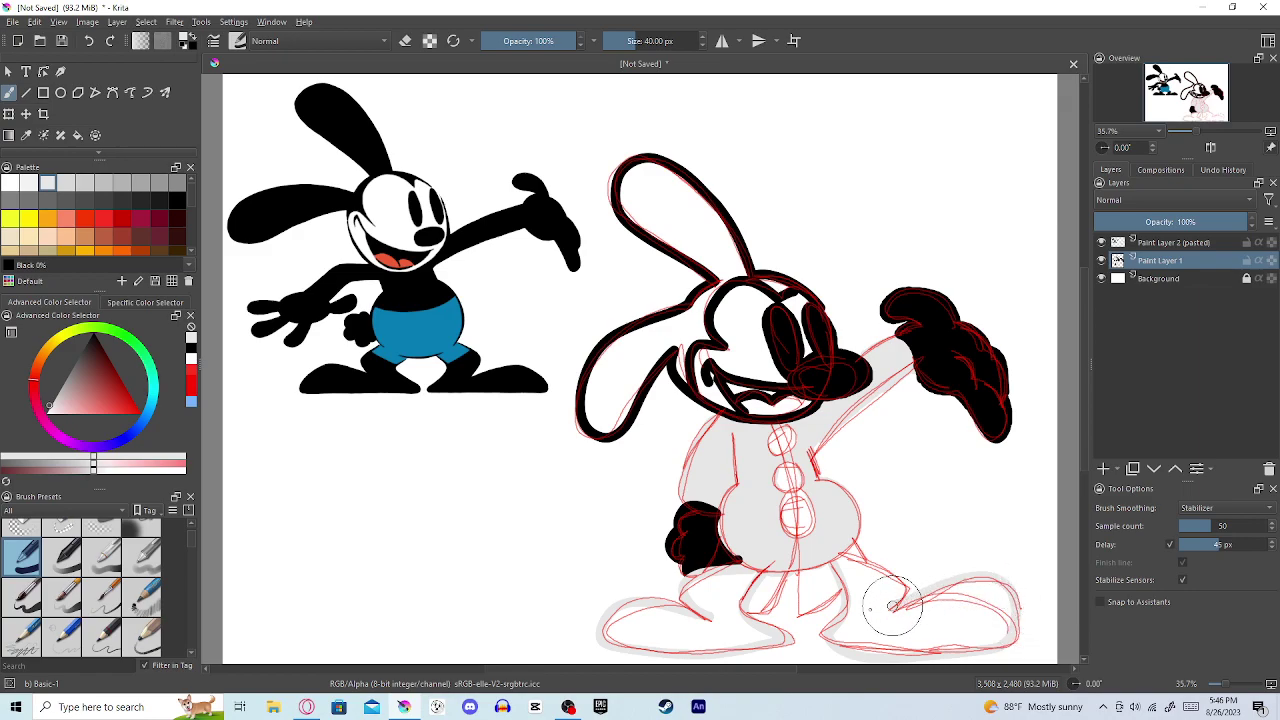
mouse_move(898, 598)
left_mouse_down()
mouse_move(902, 584)
mouse_move(852, 552)
mouse_move(858, 541)
left_mouse_up()
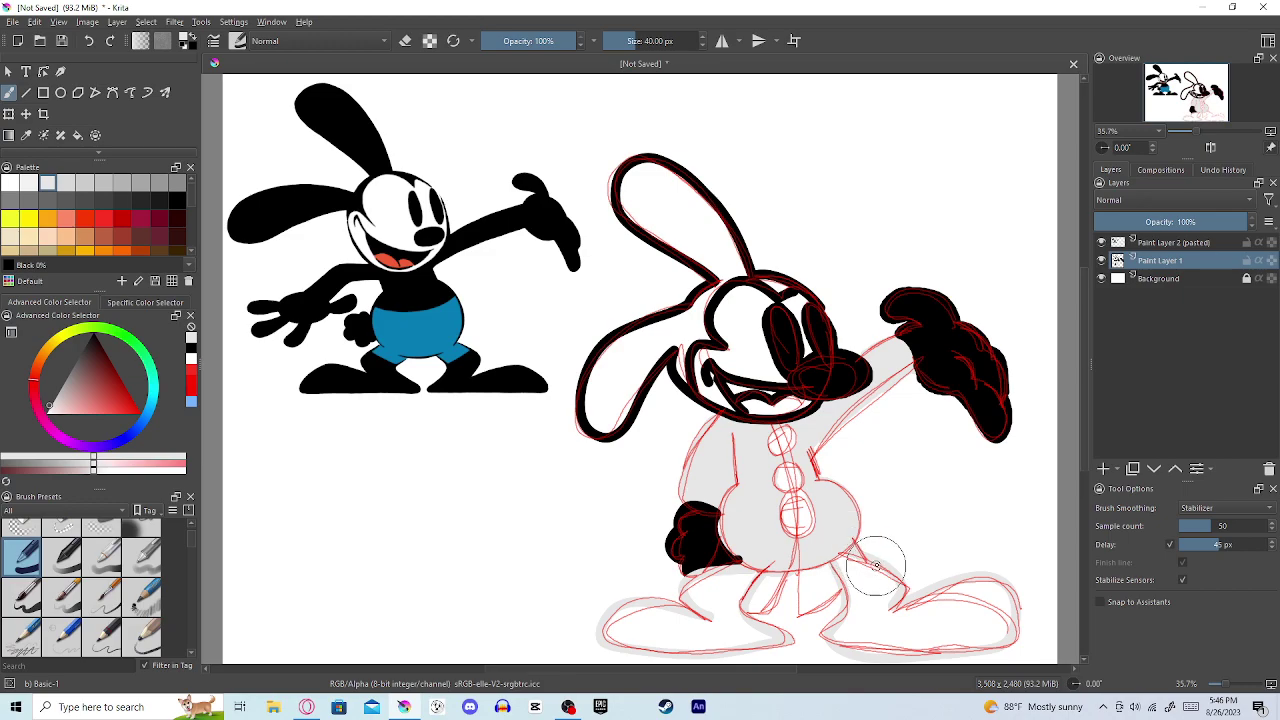
Step: Fill the two pointed coat flaps hanging below the belly with the same light grey
mouse_move(796, 580)
left_mouse_down()
mouse_move(802, 612)
mouse_move(826, 603)
mouse_move(847, 556)
mouse_move(806, 584)
mouse_move(765, 600)
left_mouse_up()
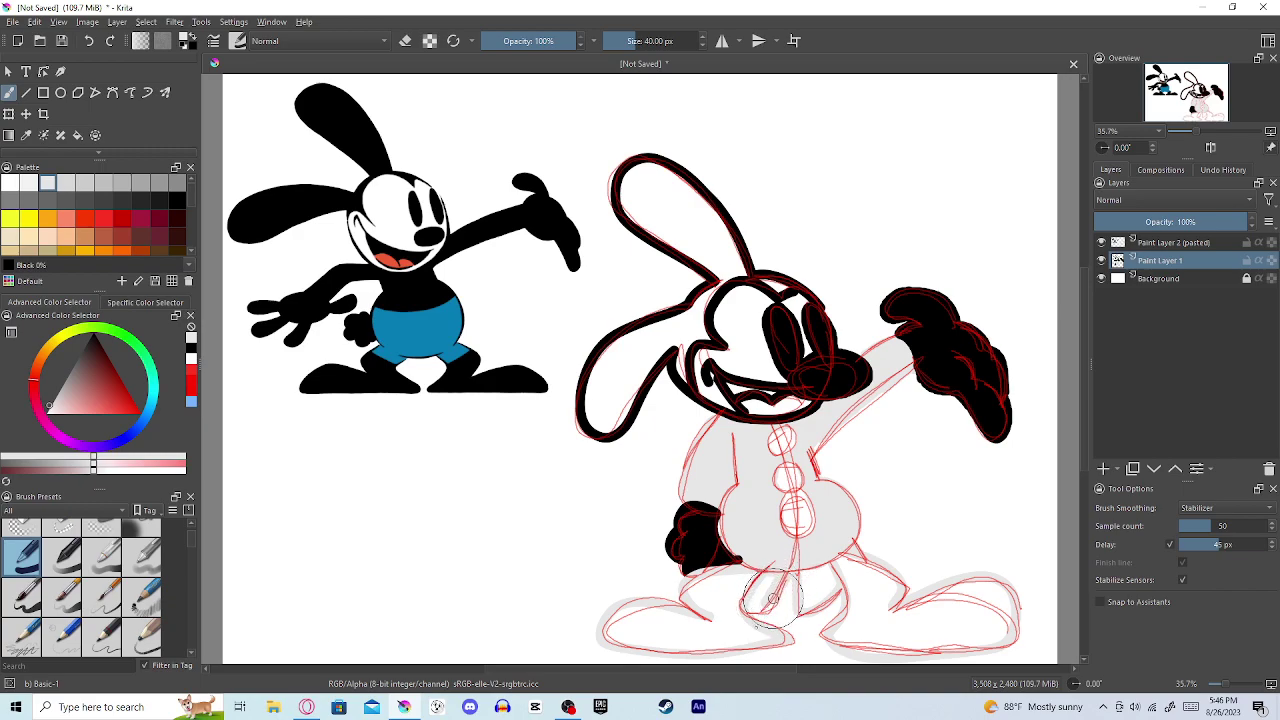
mouse_move(760, 608)
left_mouse_down()
mouse_move(740, 622)
mouse_move(798, 546)
mouse_move(745, 605)
mouse_move(802, 574)
left_mouse_up()
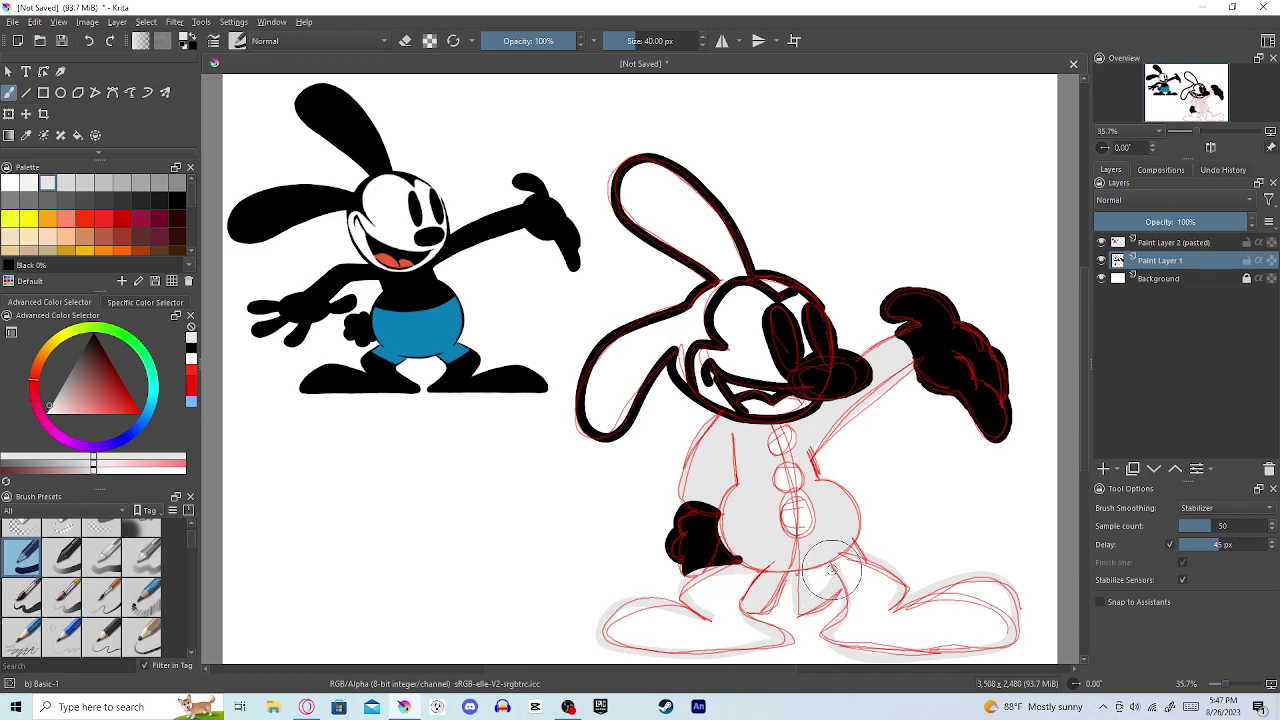
left_click_drag(825, 576, 810, 599)
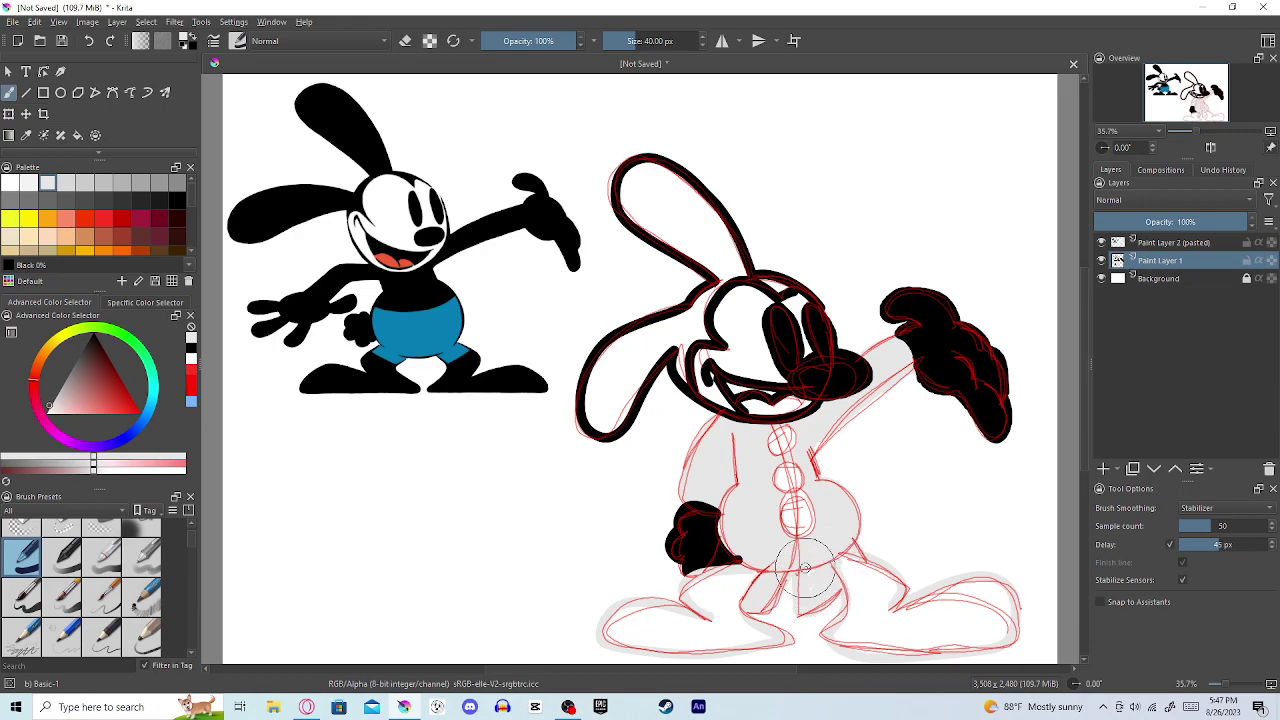
Step: Fill the leg and foot below the raised arm with light grey, setting brush smoothing to None partway through
mouse_move(818, 588)
left_mouse_down()
mouse_move(811, 558)
mouse_move(810, 591)
mouse_move(841, 577)
mouse_move(838, 552)
mouse_move(848, 636)
left_mouse_up()
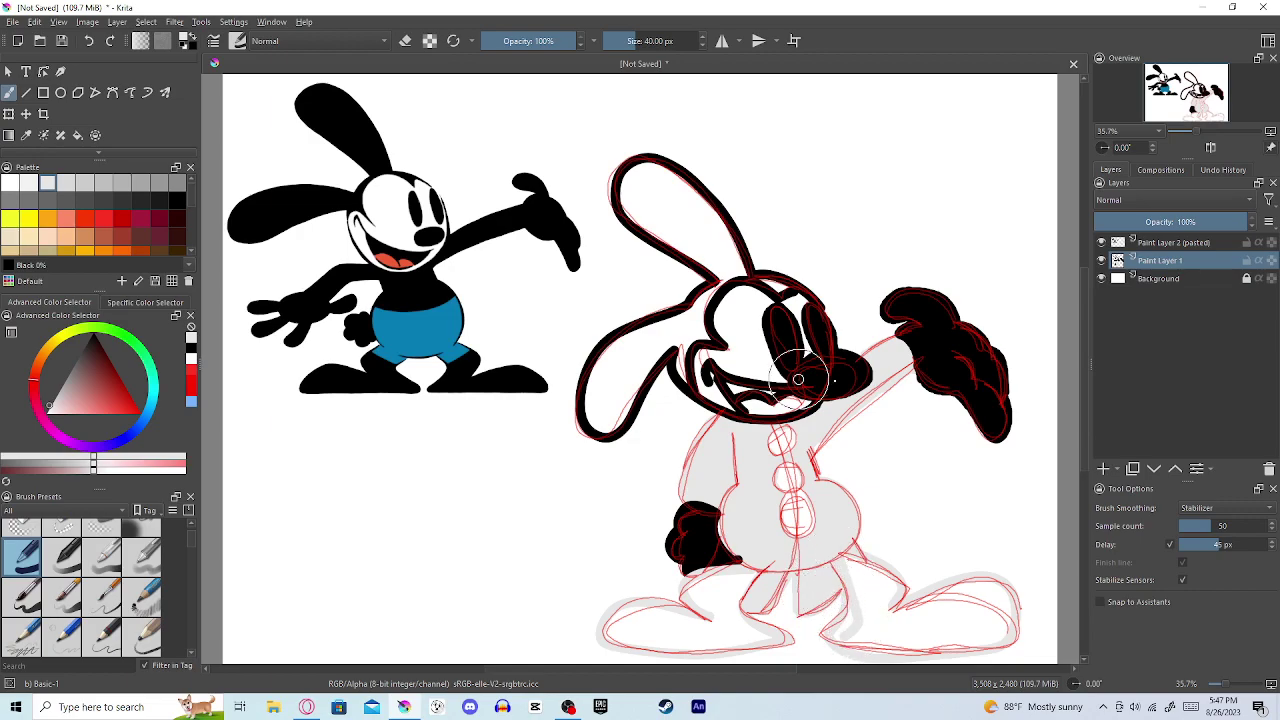
left_click_drag(856, 582, 840, 640)
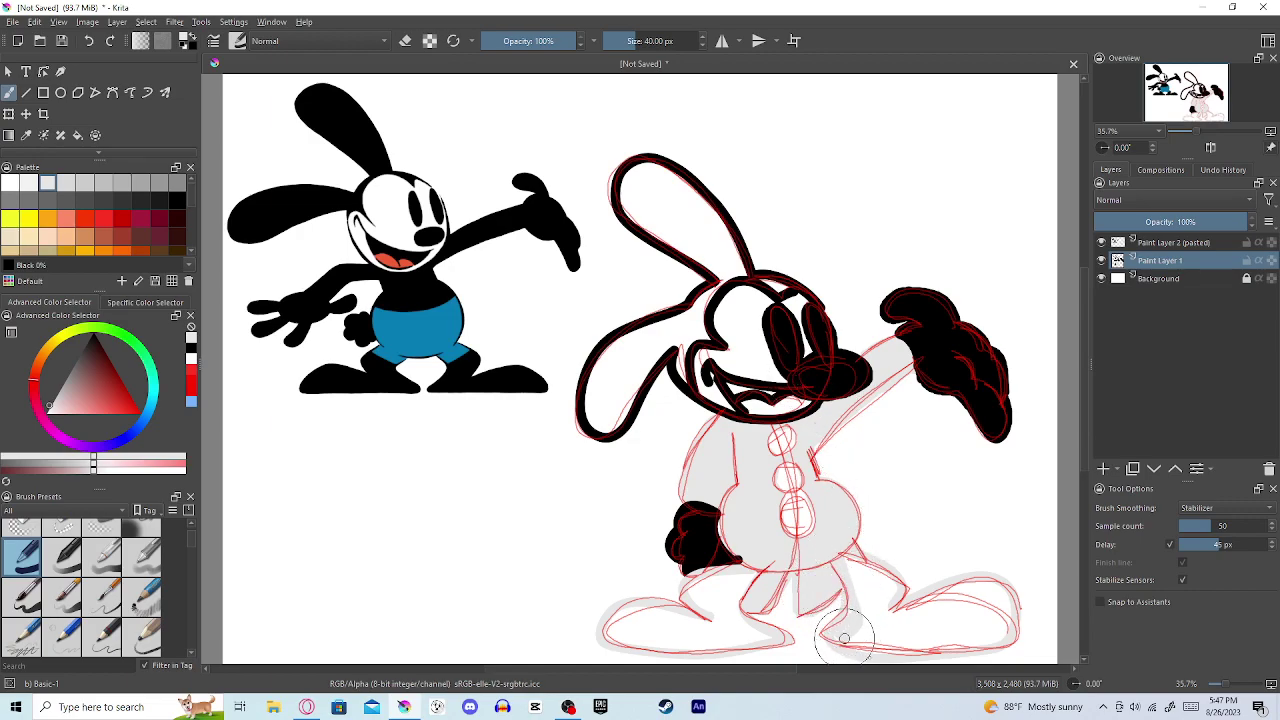
mouse_move(918, 645)
left_mouse_down()
mouse_move(856, 621)
mouse_move(830, 635)
mouse_move(918, 650)
mouse_move(1006, 623)
left_mouse_up()
left_click(1222, 510)
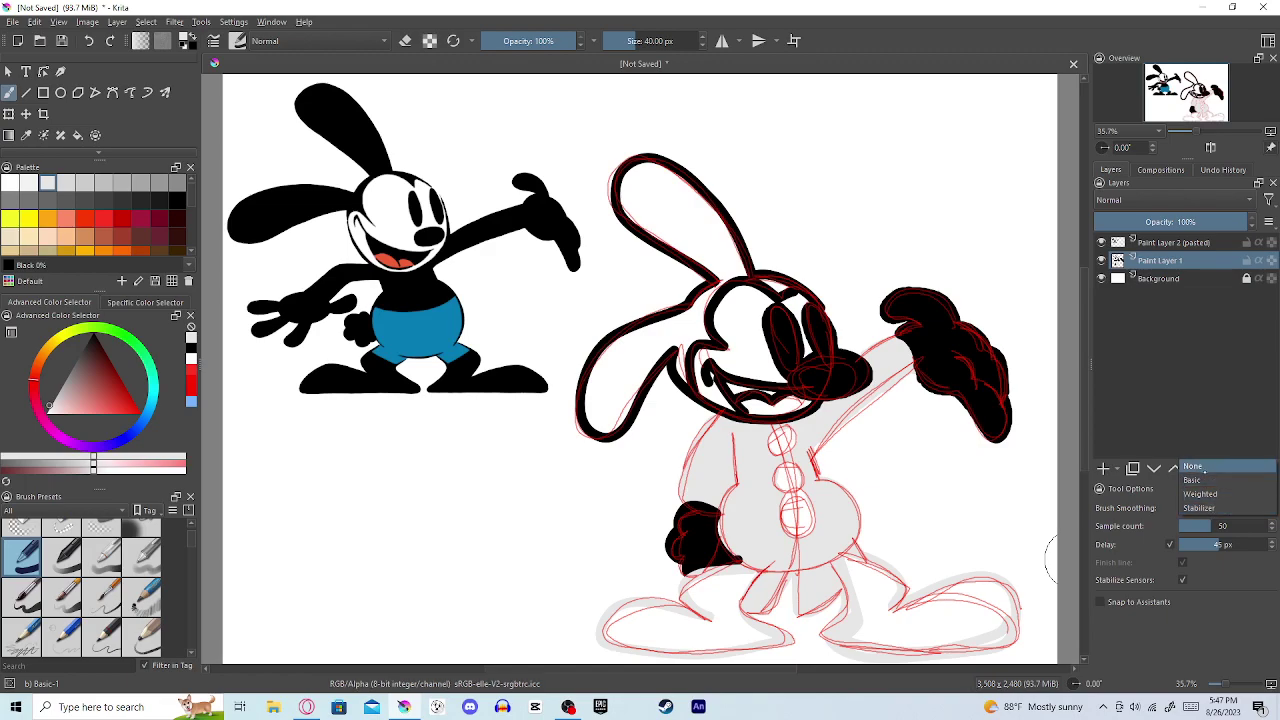
left_click(1198, 465)
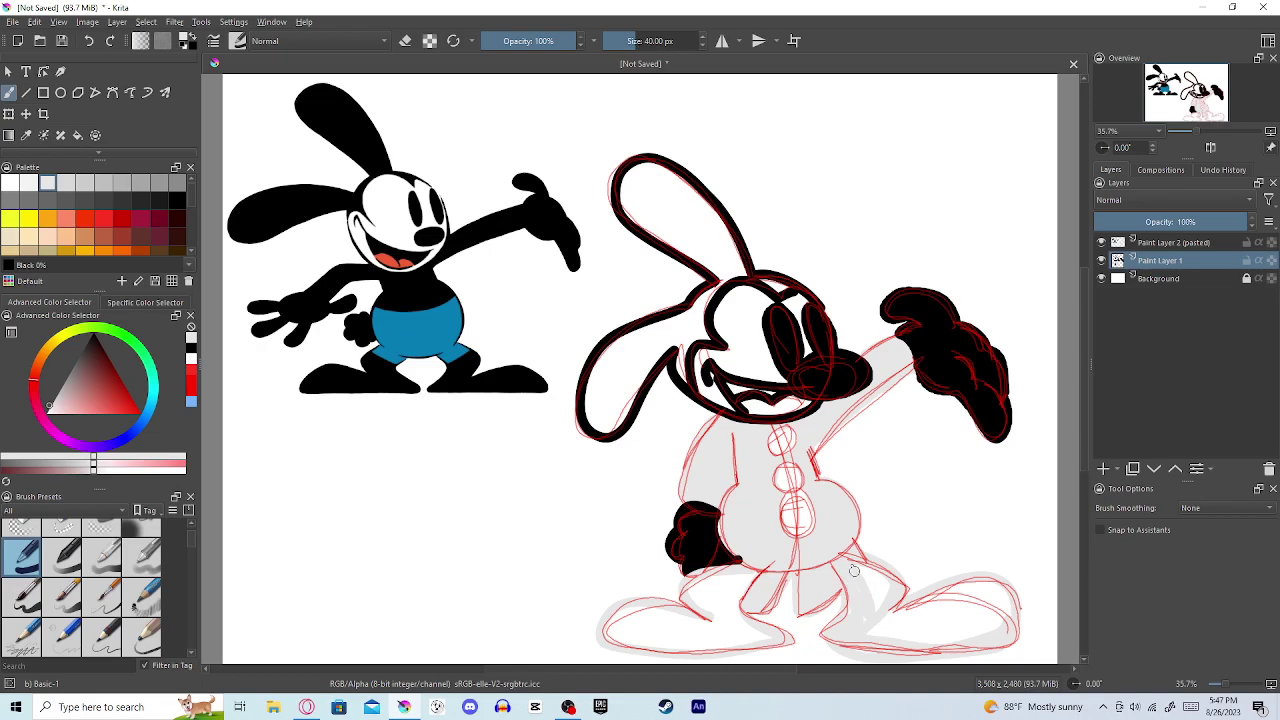
mouse_move(860, 604)
left_mouse_down()
mouse_move(882, 626)
mouse_move(862, 581)
left_mouse_up()
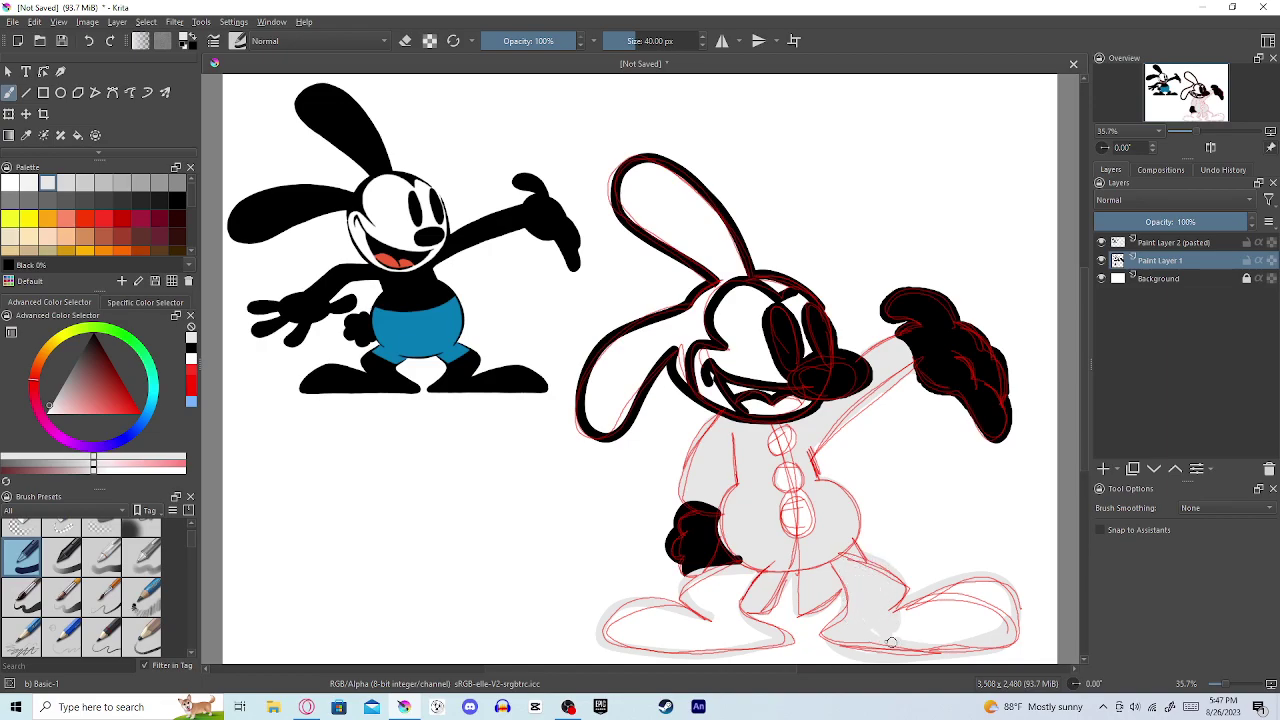
mouse_move(890, 638)
left_mouse_down()
mouse_move(992, 636)
mouse_move(1004, 588)
mouse_move(953, 584)
mouse_move(874, 630)
mouse_move(990, 634)
mouse_move(1002, 611)
mouse_move(993, 581)
mouse_move(895, 619)
mouse_move(900, 635)
mouse_move(984, 633)
mouse_move(998, 615)
mouse_move(974, 585)
mouse_move(902, 624)
mouse_move(983, 632)
mouse_move(996, 619)
mouse_move(986, 593)
mouse_move(981, 613)
mouse_move(973, 597)
mouse_move(966, 610)
mouse_move(980, 617)
mouse_move(968, 598)
mouse_move(947, 625)
mouse_move(926, 626)
mouse_move(946, 604)
mouse_move(909, 619)
mouse_move(953, 612)
mouse_move(918, 623)
left_mouse_up()
Step: Fill the leg and foot below the lowered hand with light grey, extending the toe into a larger, rounder shape
mouse_move(771, 630)
left_mouse_down()
mouse_move(732, 600)
mouse_move(756, 575)
mouse_move(738, 629)
mouse_move(736, 568)
mouse_move(745, 581)
mouse_move(698, 584)
mouse_move(694, 601)
mouse_move(729, 631)
mouse_move(717, 587)
mouse_move(735, 580)
mouse_move(734, 635)
mouse_move(727, 588)
mouse_move(728, 623)
mouse_move(703, 581)
mouse_move(714, 619)
mouse_move(722, 626)
mouse_move(703, 585)
mouse_move(764, 638)
mouse_move(686, 646)
left_mouse_up()
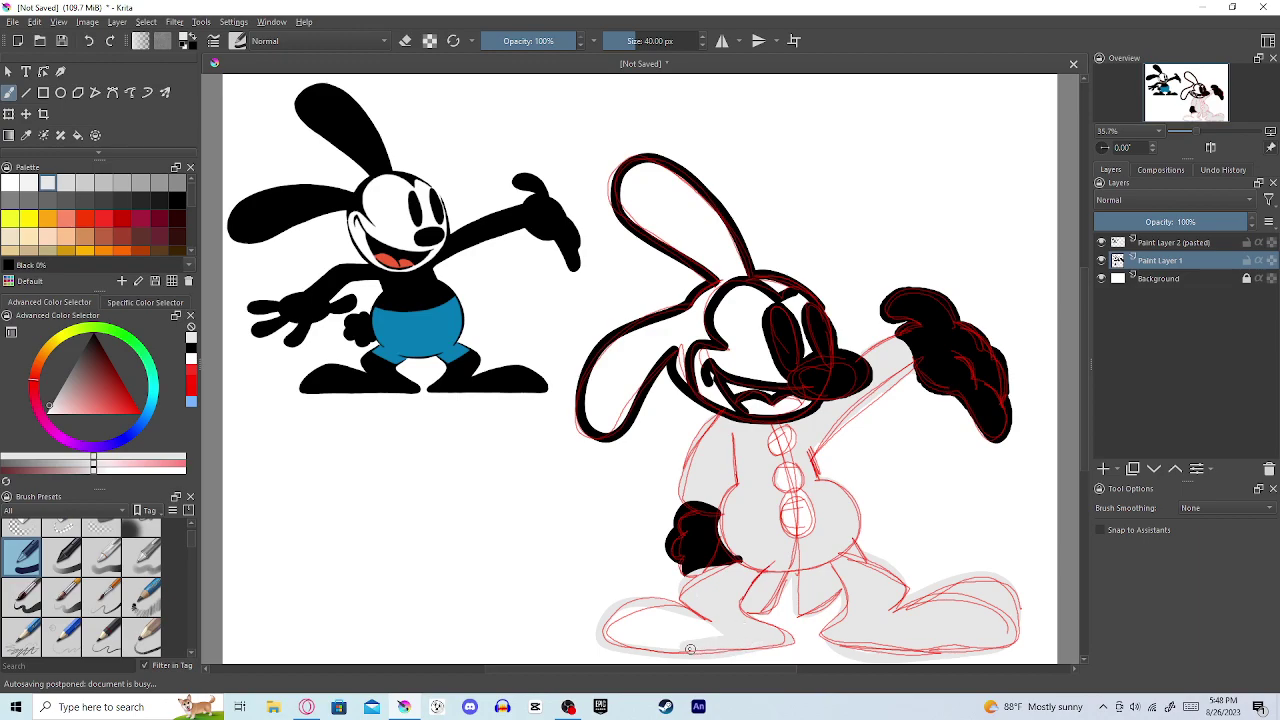
mouse_move(670, 645)
left_mouse_down()
mouse_move(614, 629)
mouse_move(648, 611)
mouse_move(726, 626)
mouse_move(653, 637)
mouse_move(620, 623)
mouse_move(722, 627)
mouse_move(627, 623)
mouse_move(683, 631)
left_mouse_up()
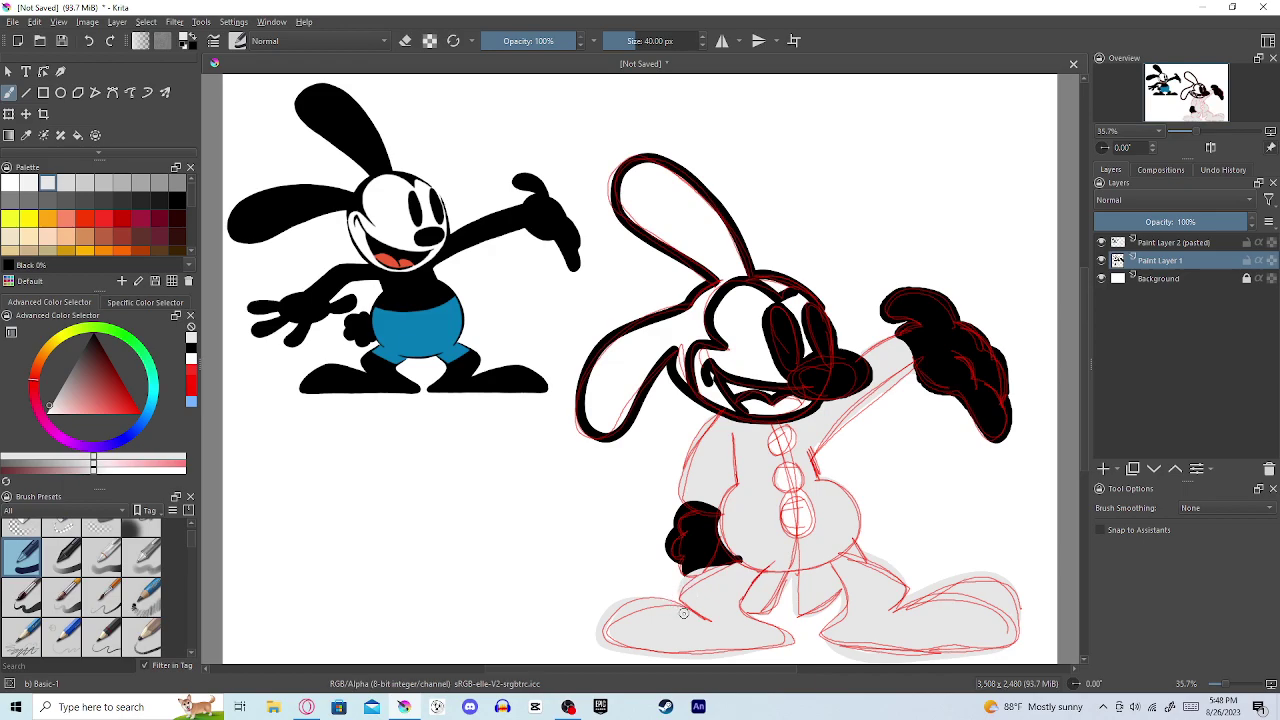
mouse_move(662, 600)
left_mouse_down()
mouse_move(634, 586)
mouse_move(598, 600)
mouse_move(626, 651)
left_mouse_up()
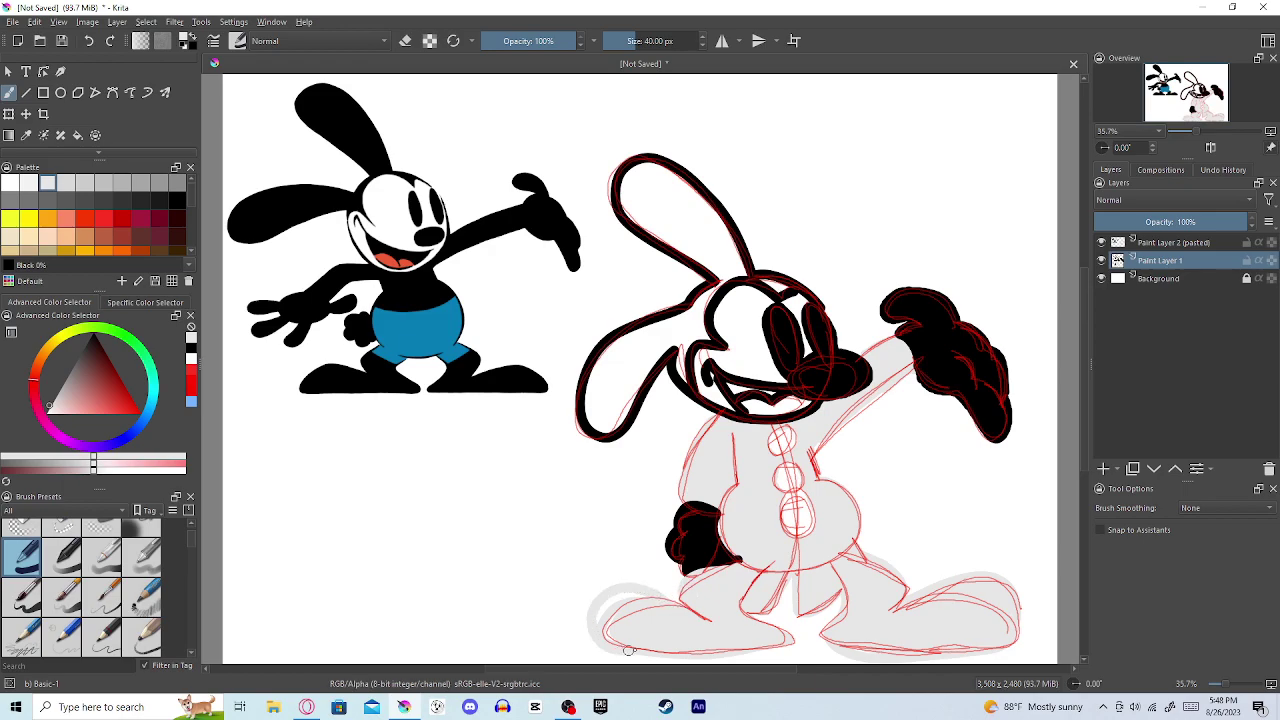
mouse_move(612, 604)
left_mouse_down()
mouse_move(650, 600)
mouse_move(617, 598)
left_mouse_up()
Step: Select Paint Layer 2 (pasted) and fill the new character's tongue with the Tomato red palette colour
left_click(1217, 244)
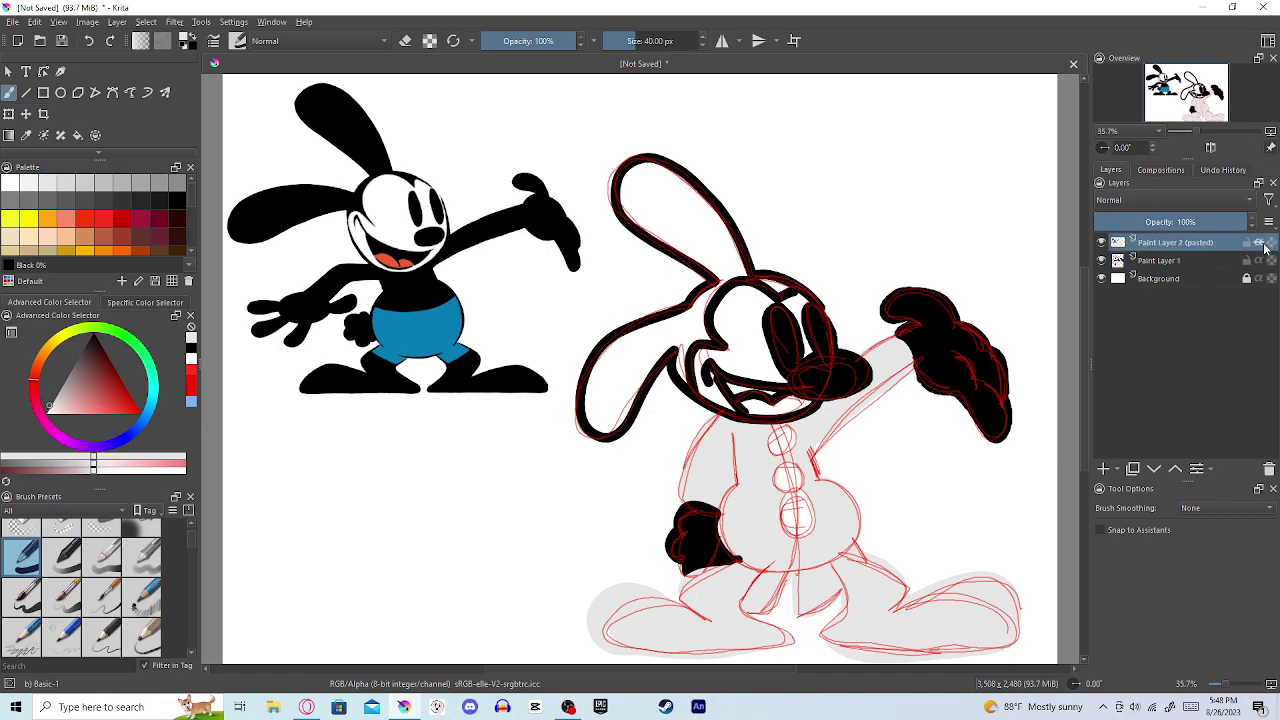
right_click(1160, 245)
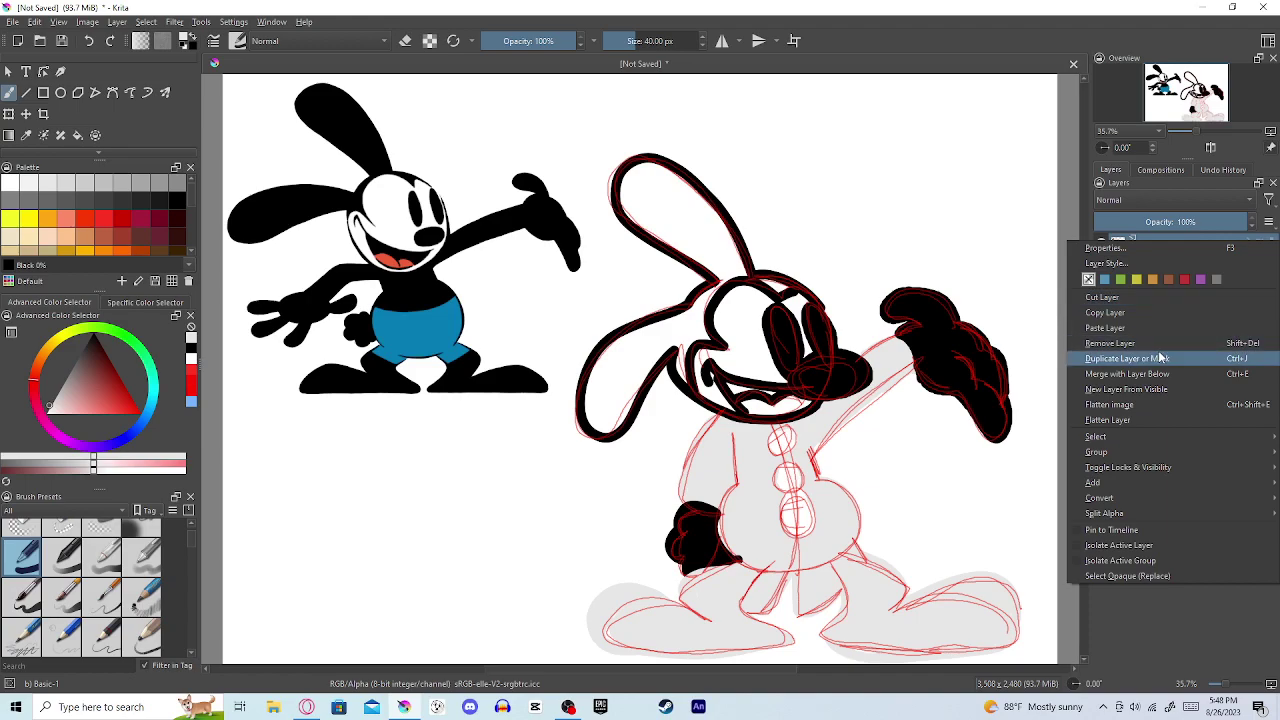
left_click(1146, 652)
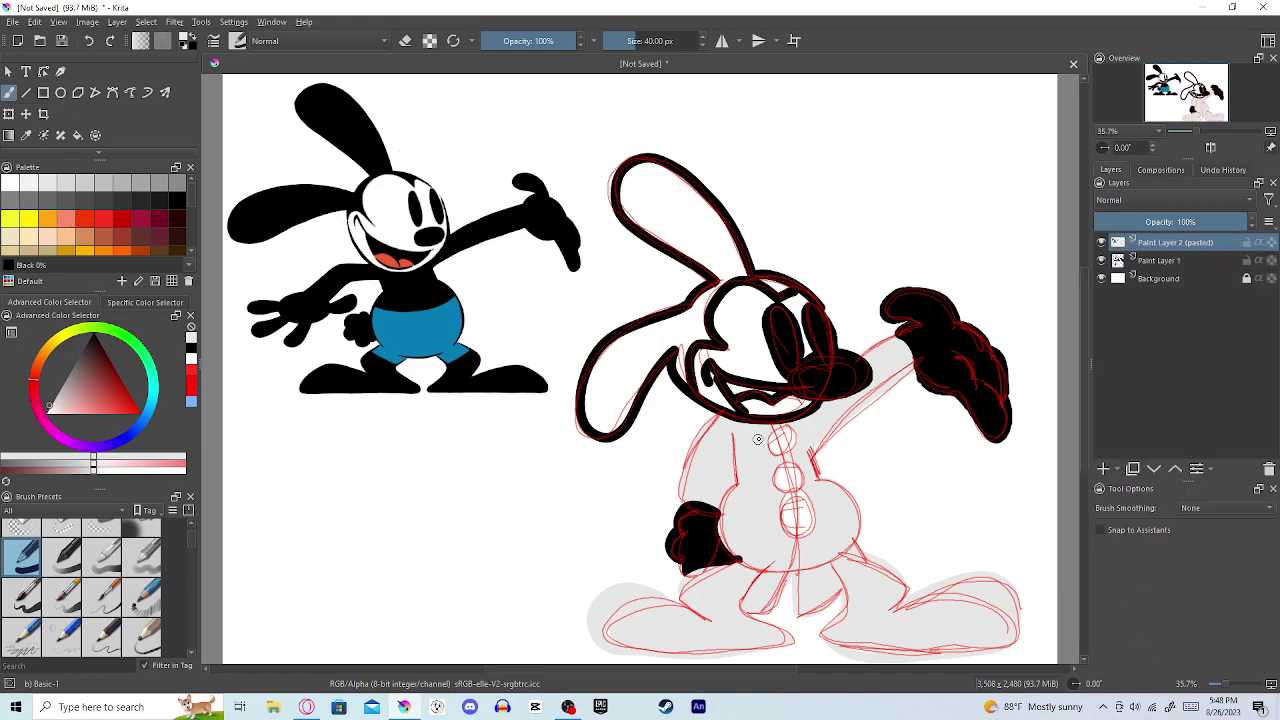
left_click(103, 218)
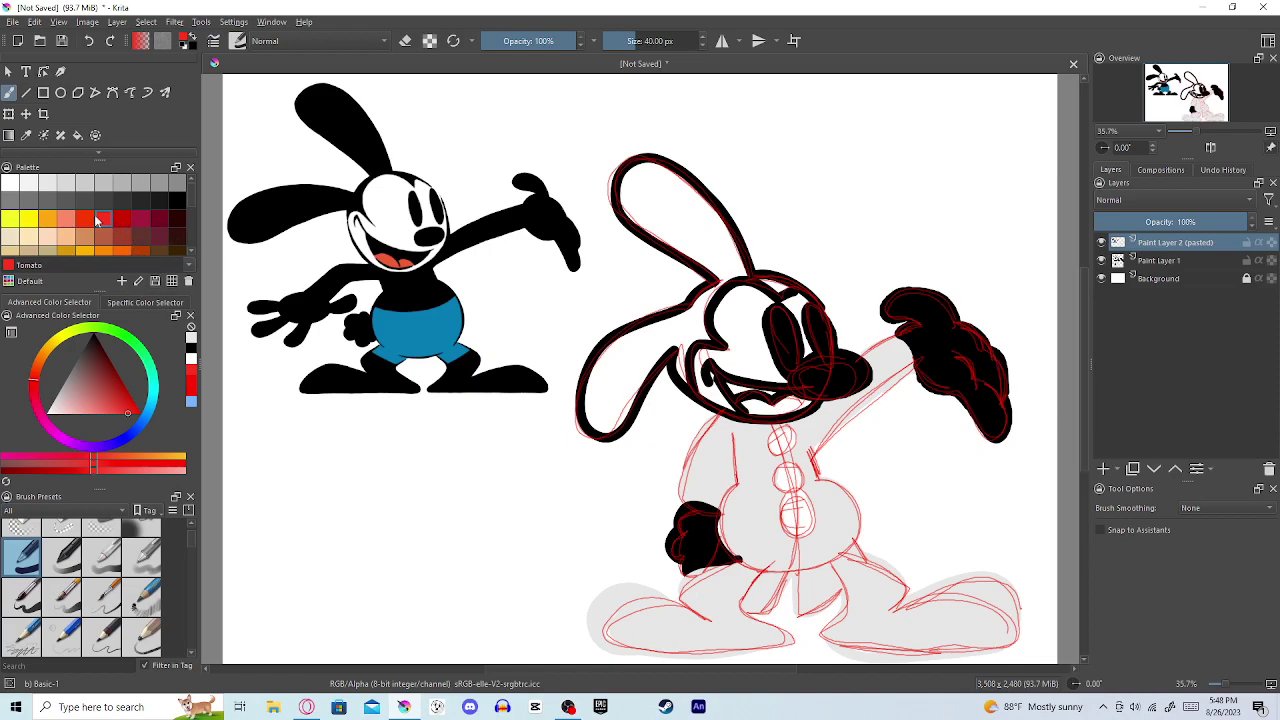
left_click(77, 135)
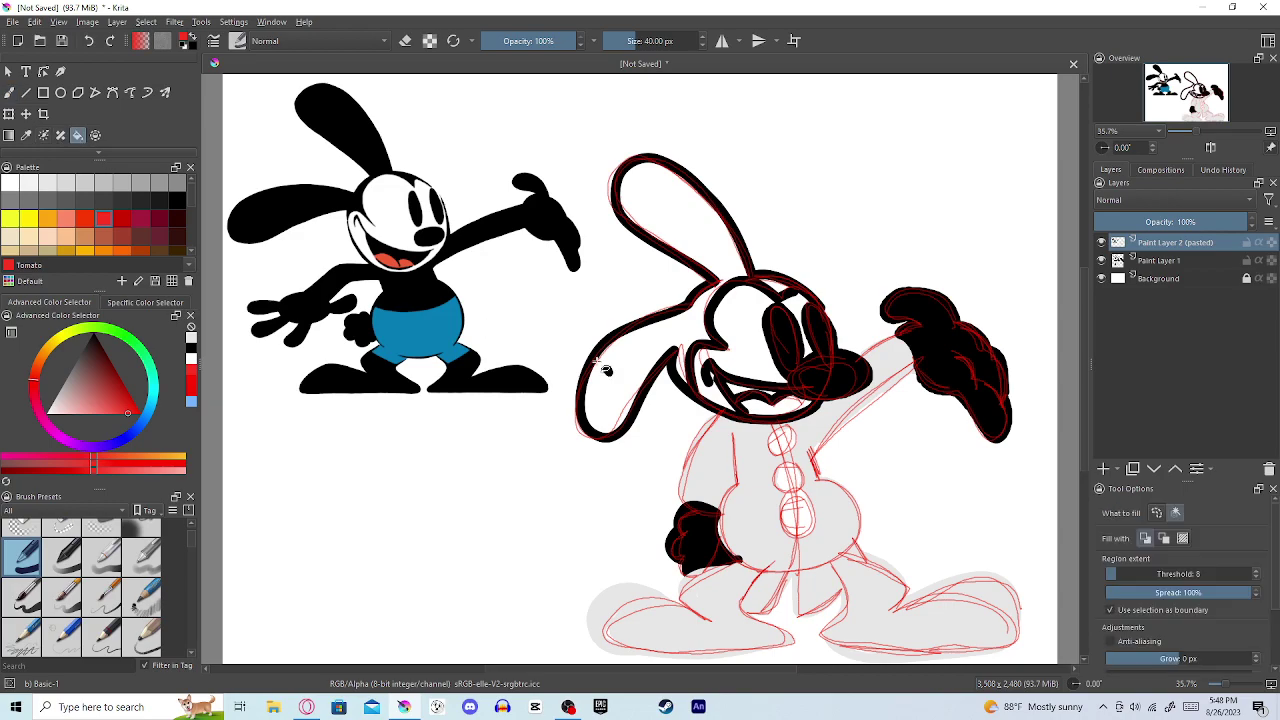
left_click(772, 418)
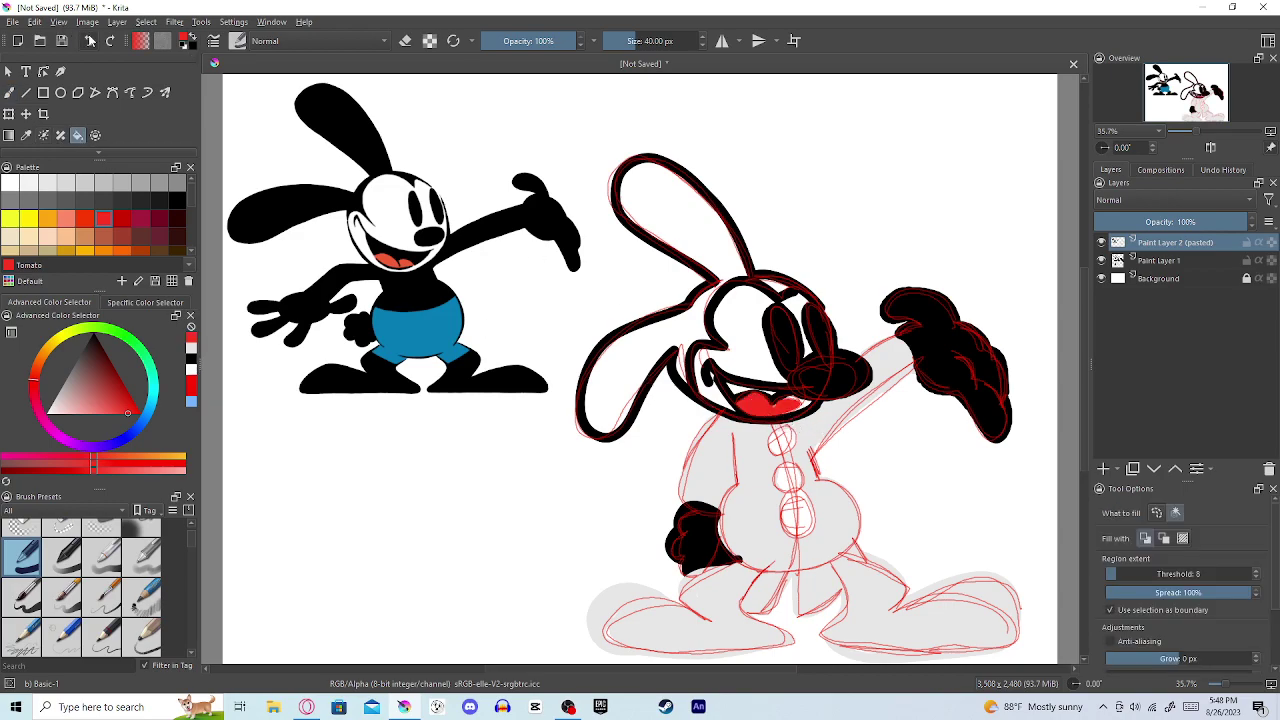
Step: Undo the tongue fill and fill the tongue with Tomato red on Paint Layer 1 instead
left_click(89, 41)
left_click(9, 93)
left_click(1156, 262)
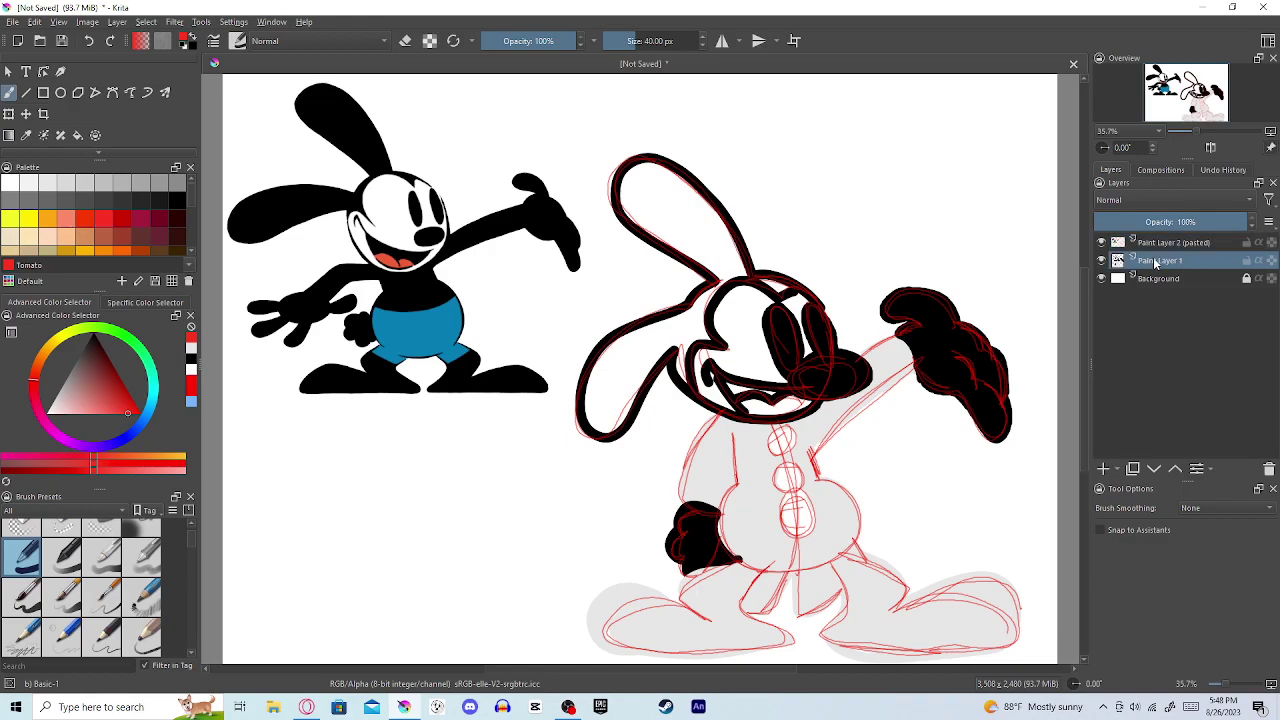
left_click(77, 135)
left_click(778, 420)
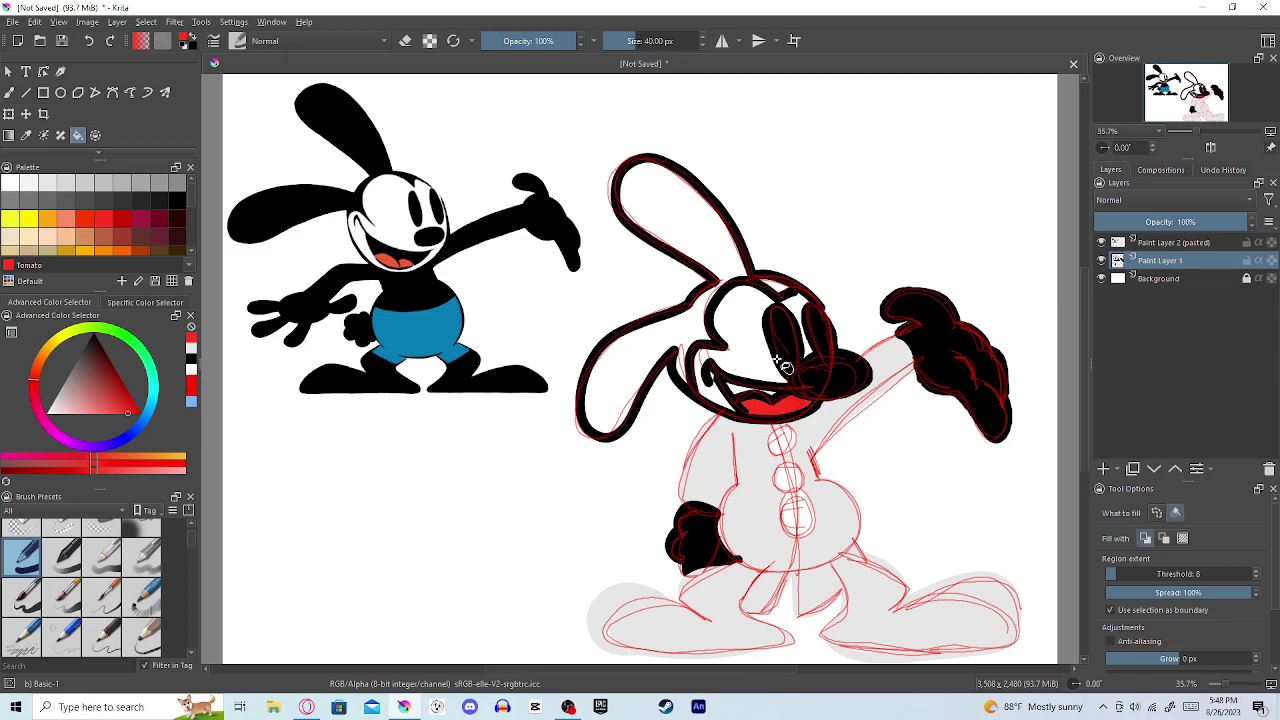
scroll(83, 229, "down", 3)
scroll(85, 229, "up", 3)
Step: Set the brush to black with smoothing None and try outlining the lowered arm on the Background layer
left_click(1176, 280)
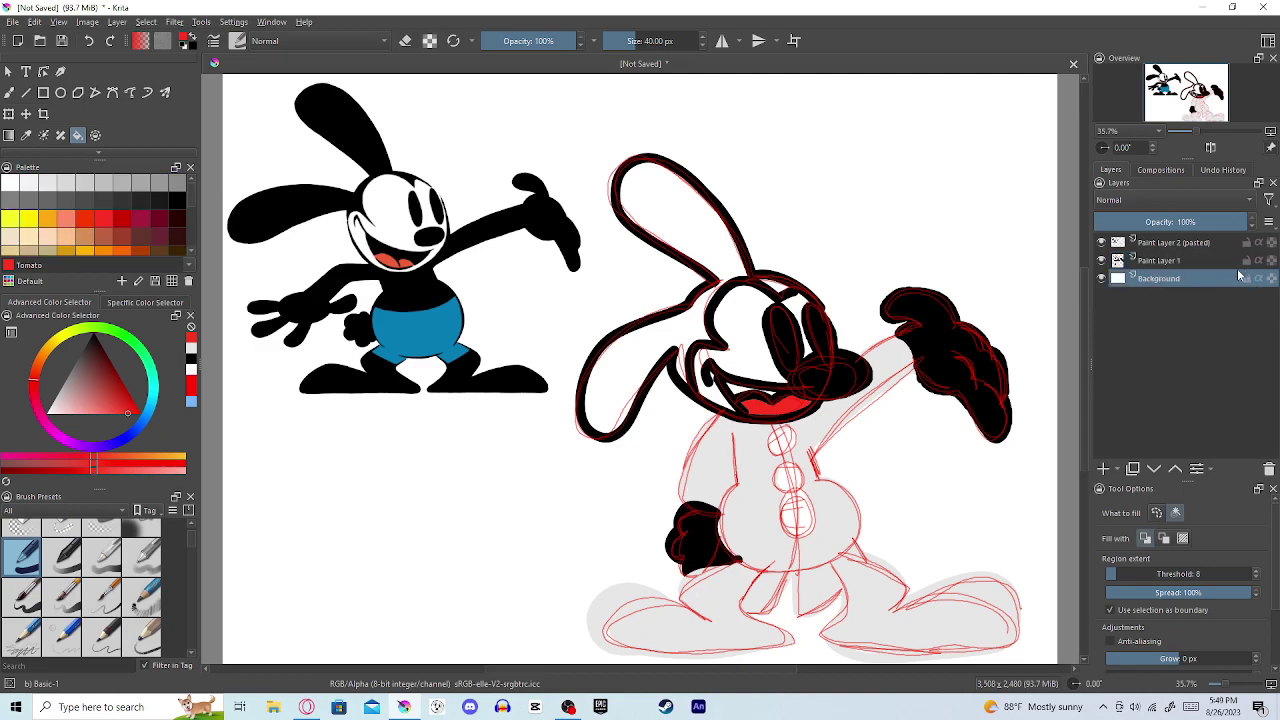
left_click(177, 201)
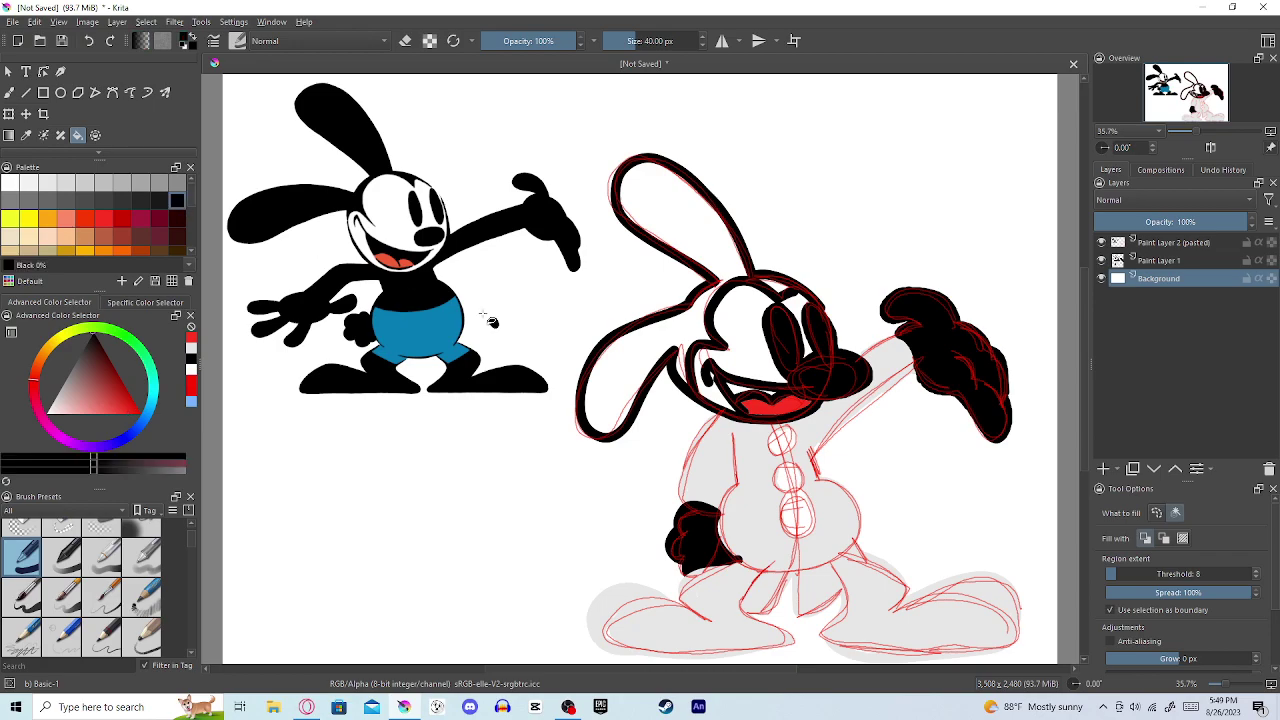
key("b")
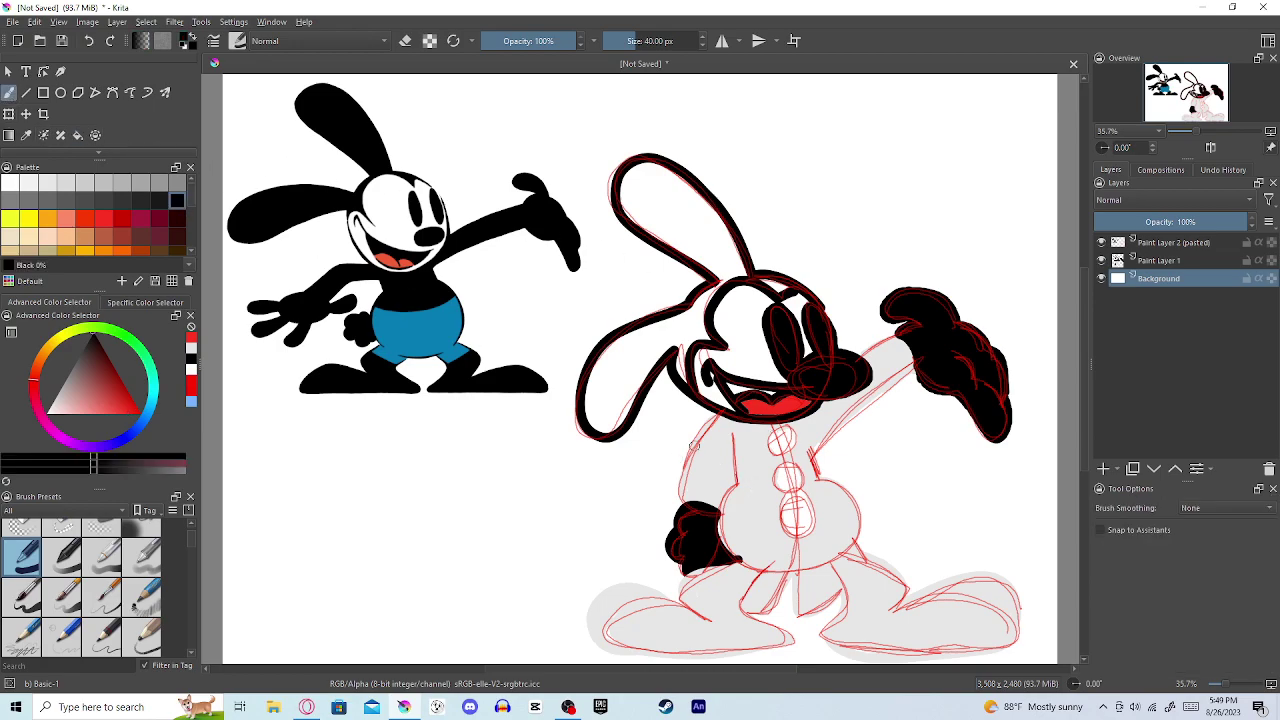
left_click(1202, 507)
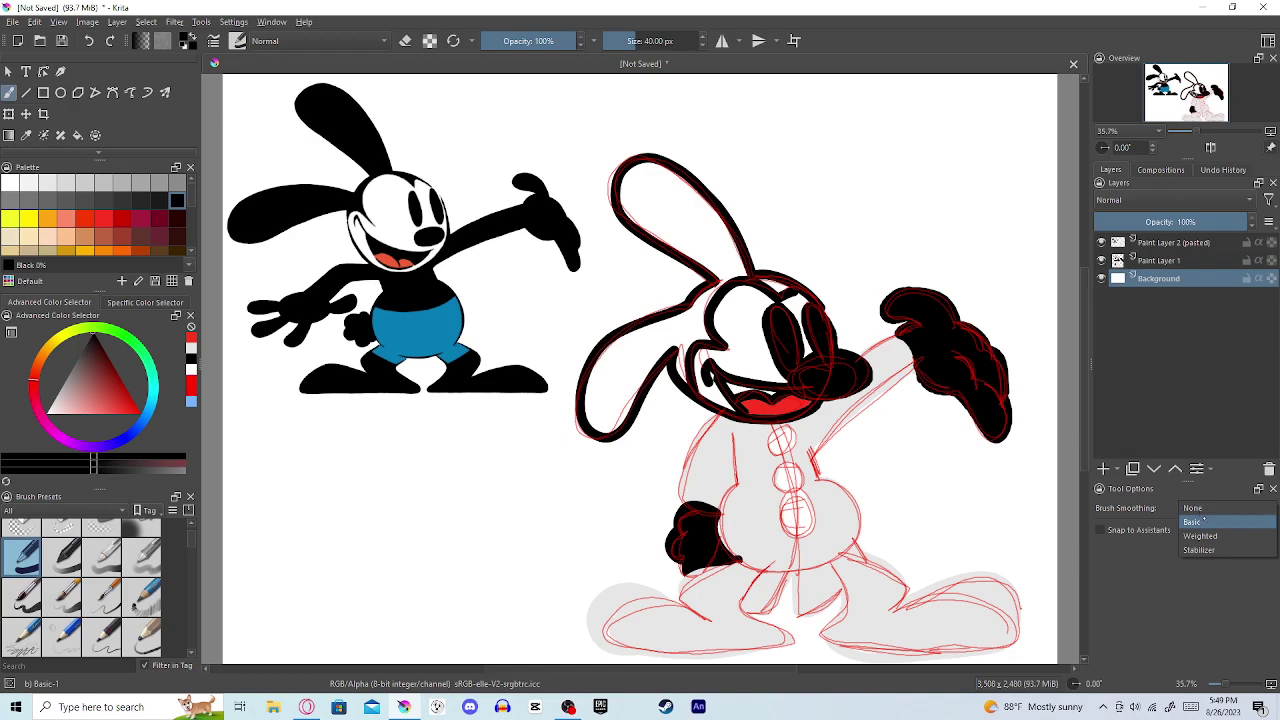
left_click(1195, 508)
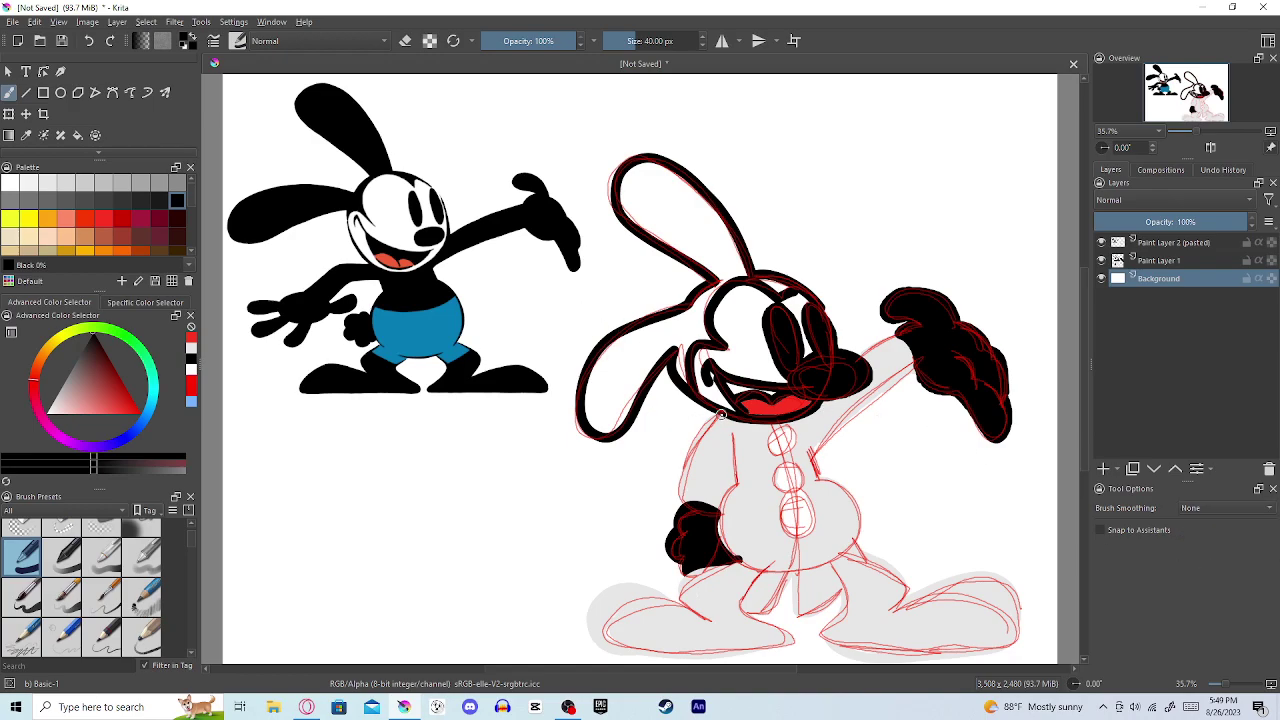
left_click_drag(721, 412, 687, 493)
key("ctrl+z")
Step: Ink the outlines of the lowered arm, belly and raised arm in black on Paint Layer 1
left_click(1205, 260)
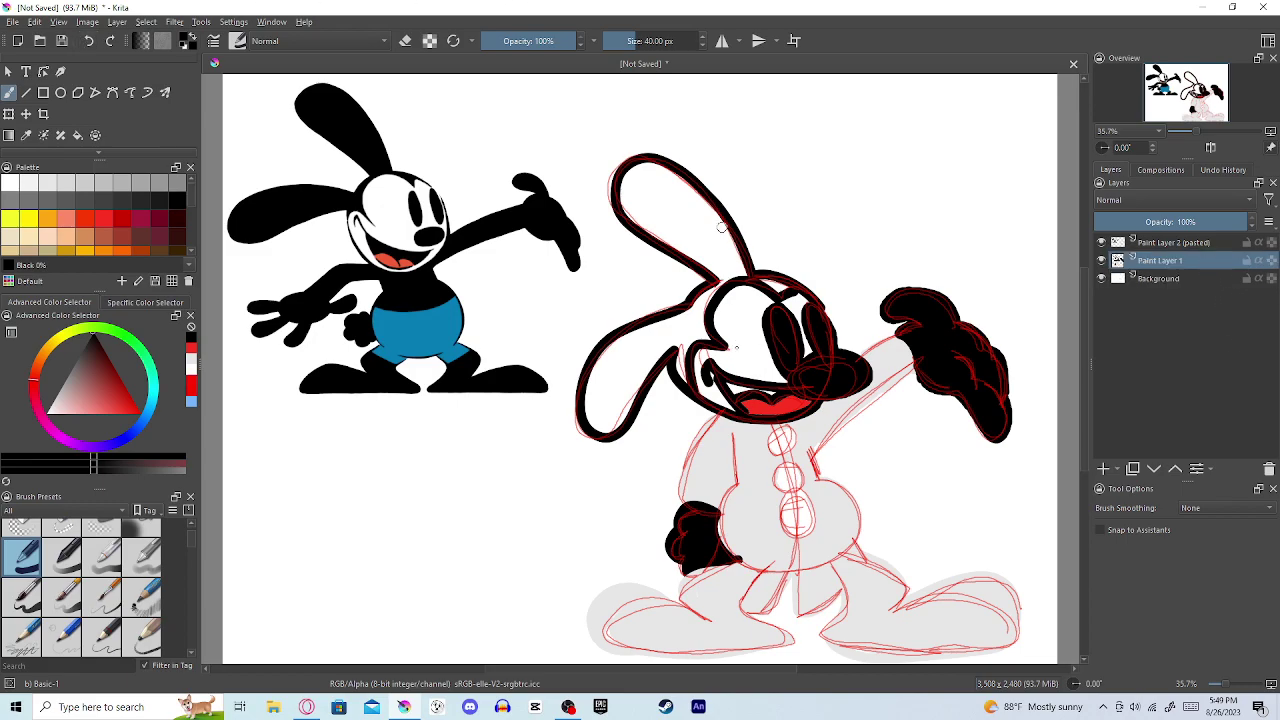
mouse_move(721, 412)
left_mouse_down()
mouse_move(685, 495)
mouse_move(734, 456)
mouse_move(734, 430)
left_mouse_up()
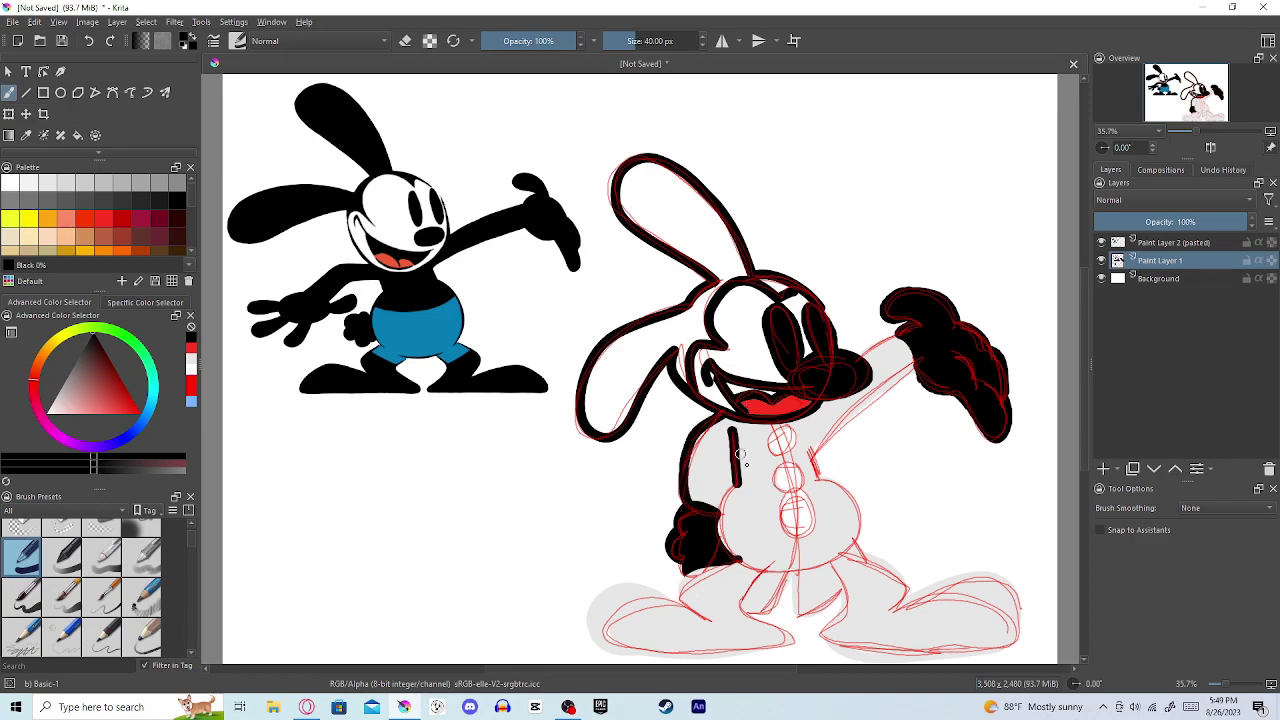
left_click_drag(736, 483, 711, 511)
mouse_move(732, 554)
left_mouse_down()
mouse_move(832, 565)
mouse_move(856, 549)
mouse_move(859, 510)
mouse_move(816, 479)
mouse_move(811, 455)
mouse_move(919, 361)
mouse_move(902, 334)
mouse_move(854, 364)
left_mouse_up()
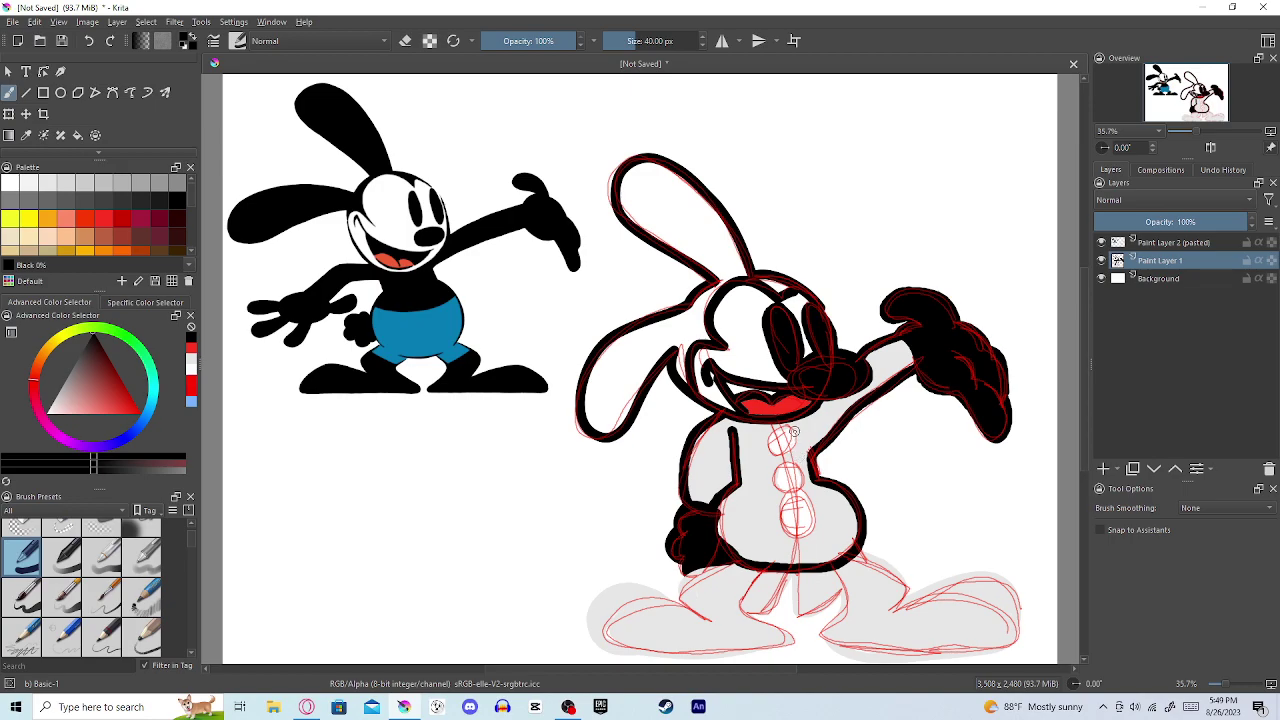
Step: Outline the three coat buttons down the belly in black with the Ellipse tool
mouse_move(794, 431)
left_mouse_down()
mouse_move(772, 452)
mouse_move(800, 430)
left_mouse_up()
key("ctrl+z")
key("e")
left_click_drag(766, 432, 817, 554)
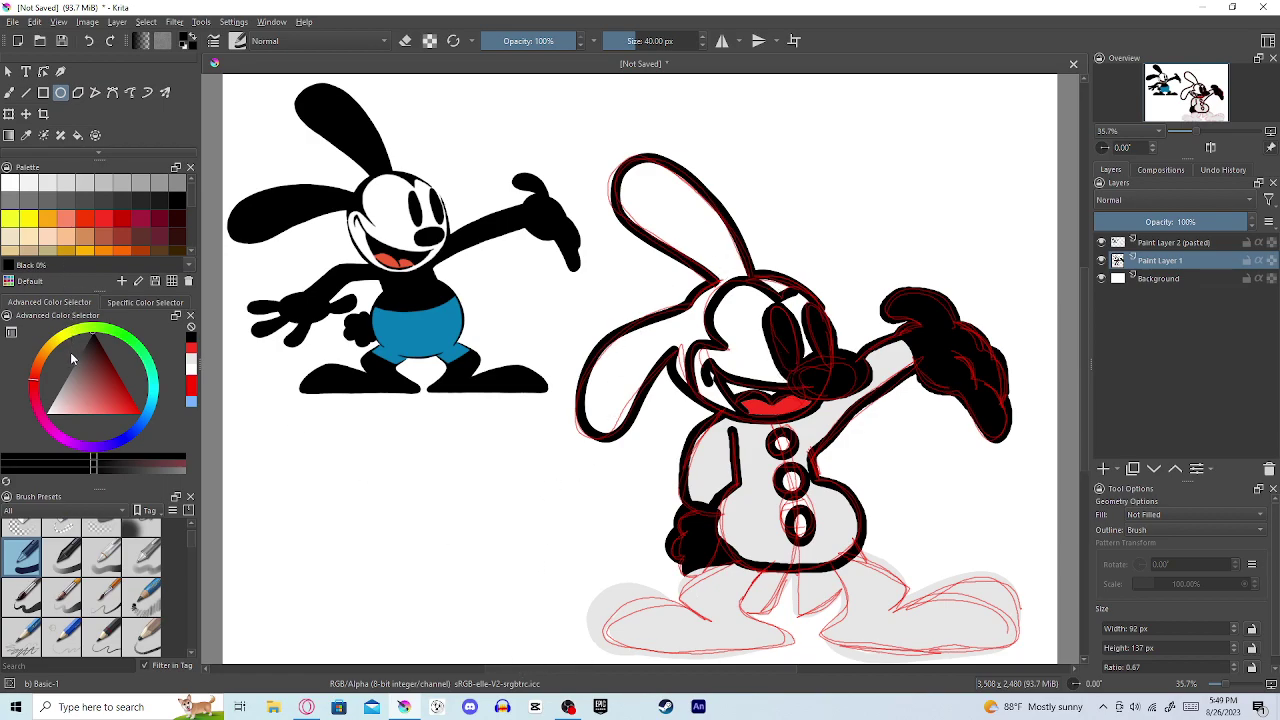
Step: Fill the three coat buttons with the Lemon yellow palette colour
left_click(17, 219)
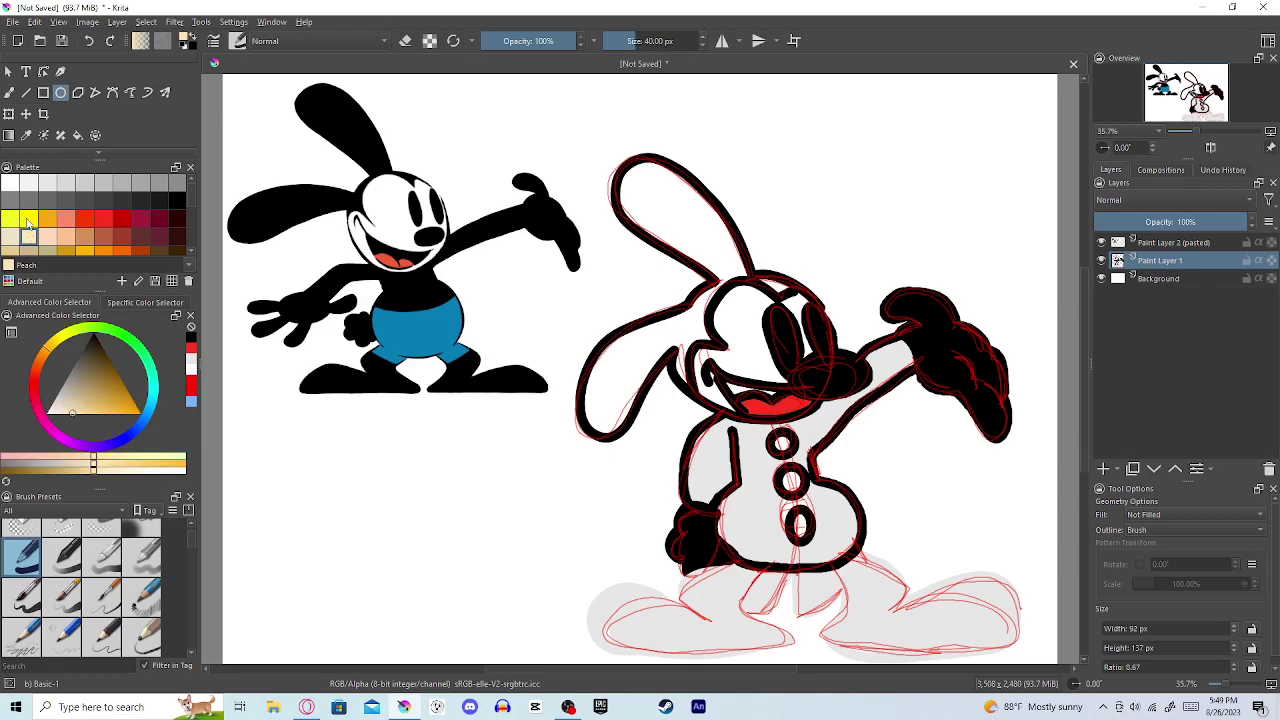
left_click(77, 135)
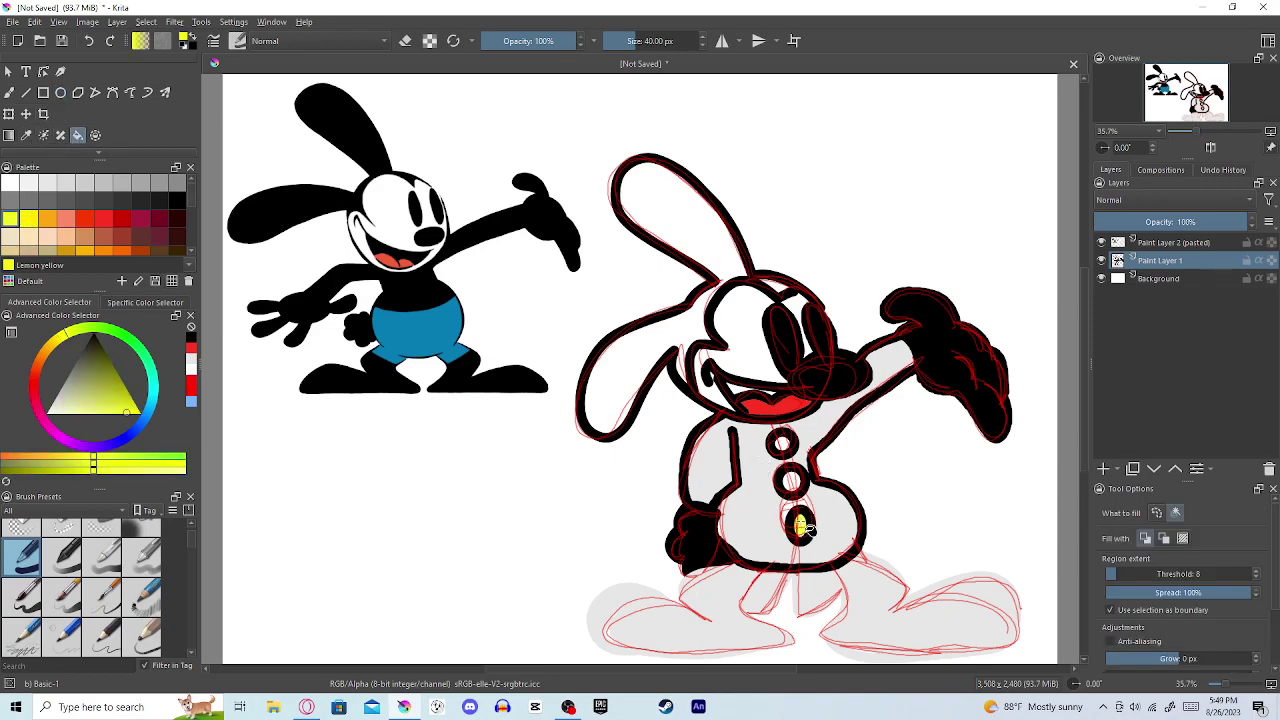
left_click(800, 525)
left_click(791, 483)
left_click(783, 443)
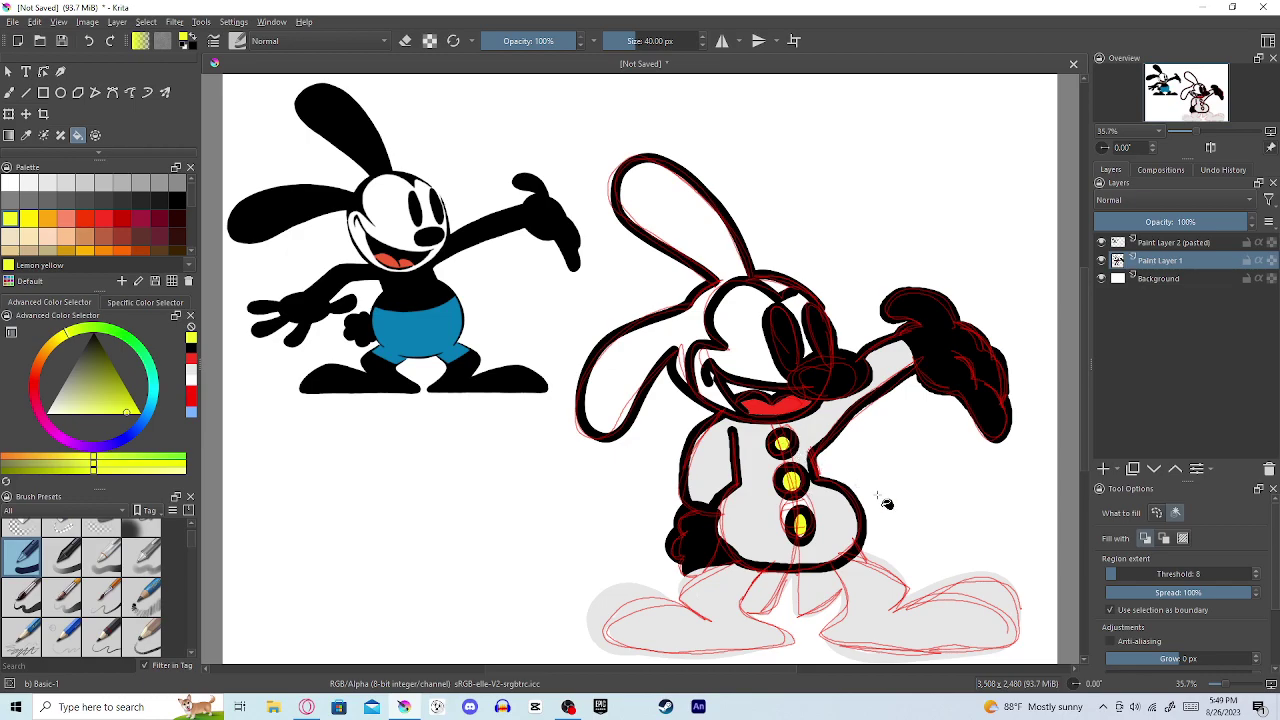
Step: Extend the canvas downward to 3,508 x 4,960 px, leaving empty space below the character
scroll(820, 548, "up", 10)
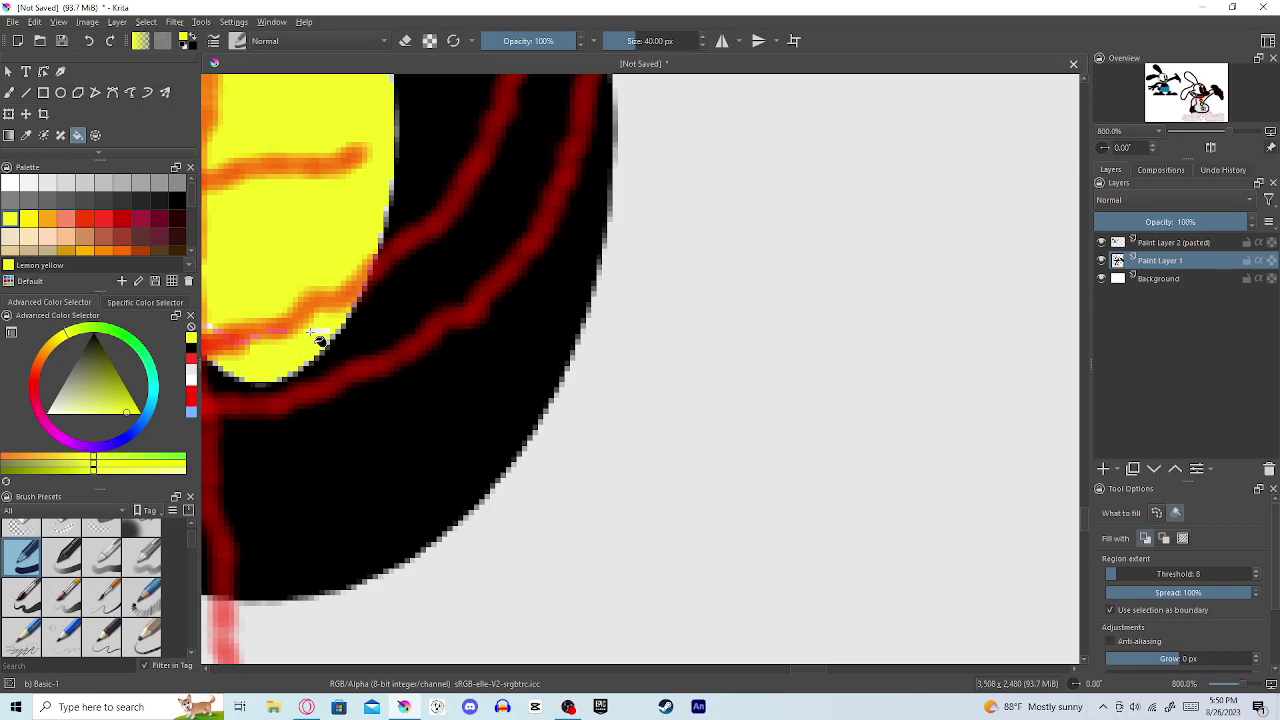
scroll(314, 337, "down", 10)
scroll(251, 171, "up", 5)
scroll(283, 180, "down", 5)
scroll(283, 180, "down", 4)
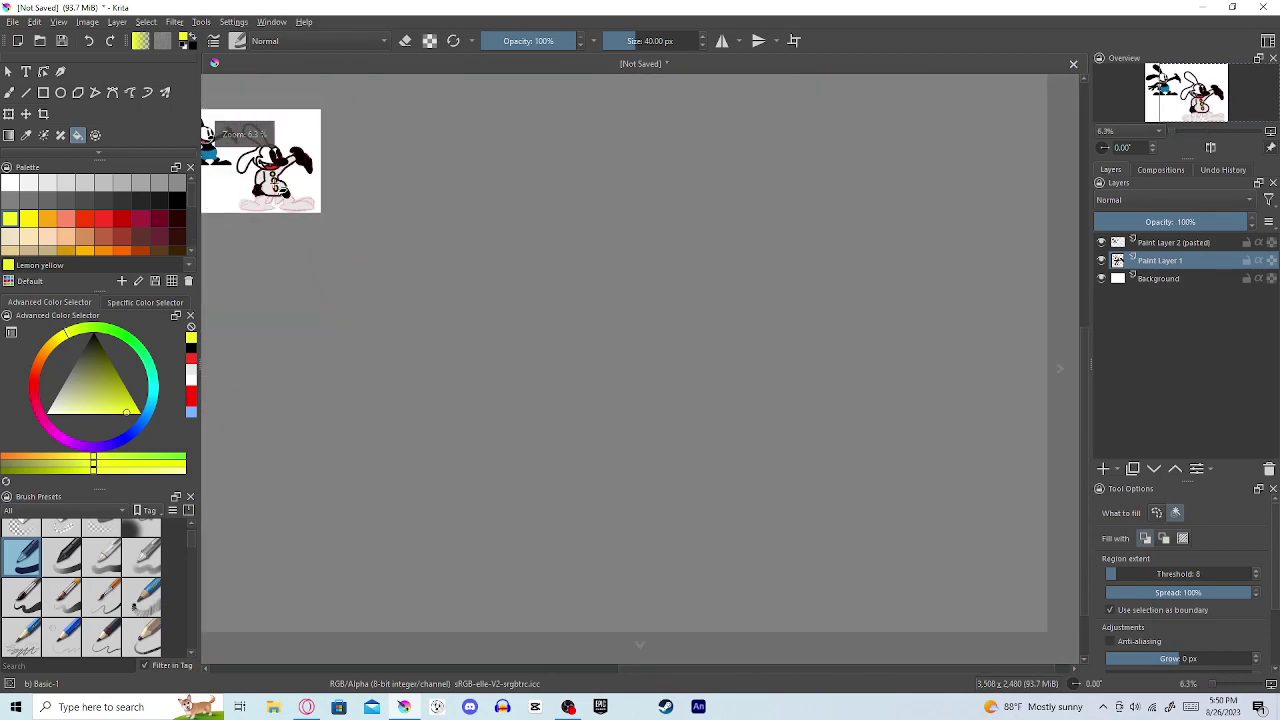
scroll(323, 197, "up", 2)
scroll(257, 172, "down", 4)
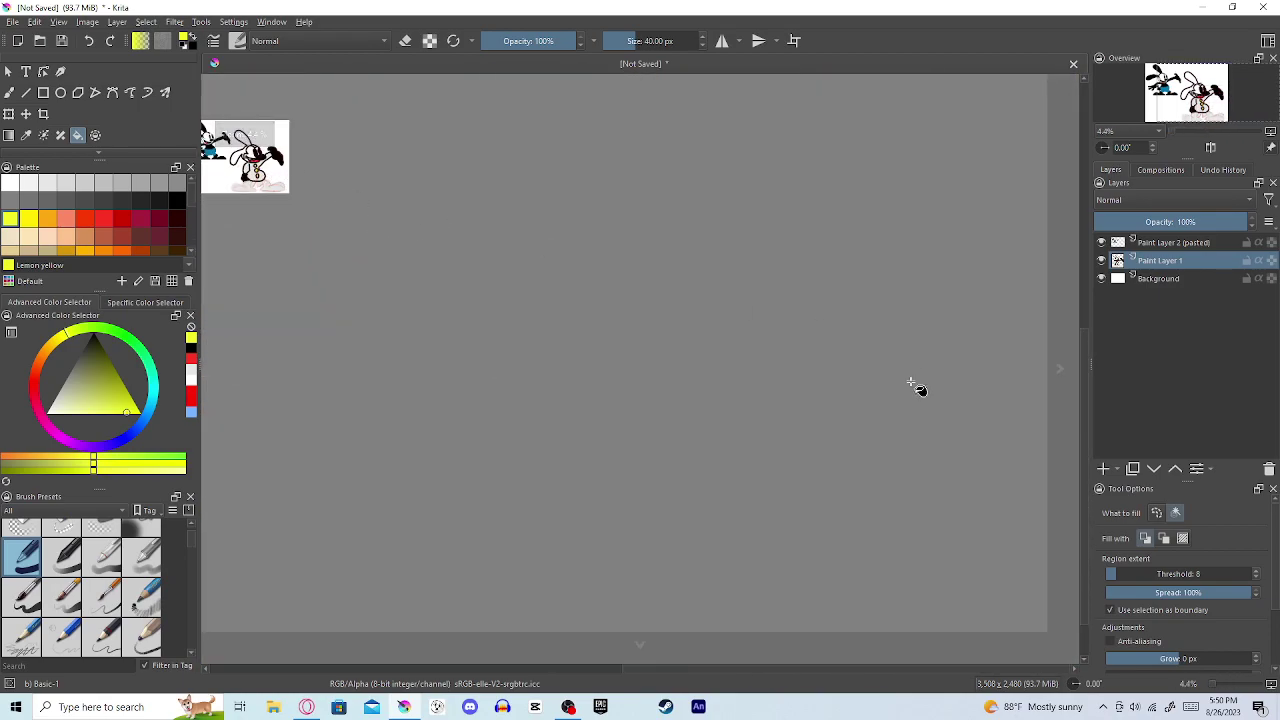
left_click(670, 670)
left_click_drag(229, 257, 514, 257)
scroll(520, 170, "up", 3)
scroll(622, 172, "up", 3)
scroll(849, 606, "up", 1)
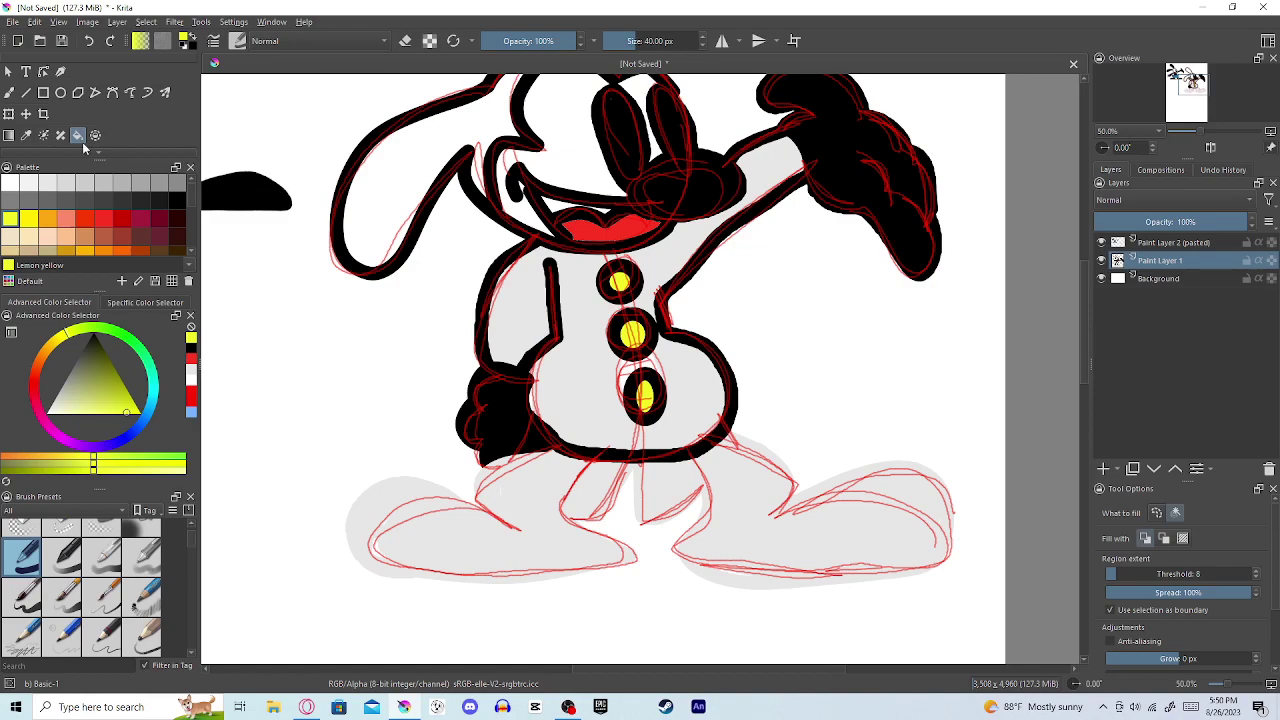
Step: Set a black brush with Stabilizer smoothing and try inking the inner edge of the leg below the raised arm
left_click(179, 203)
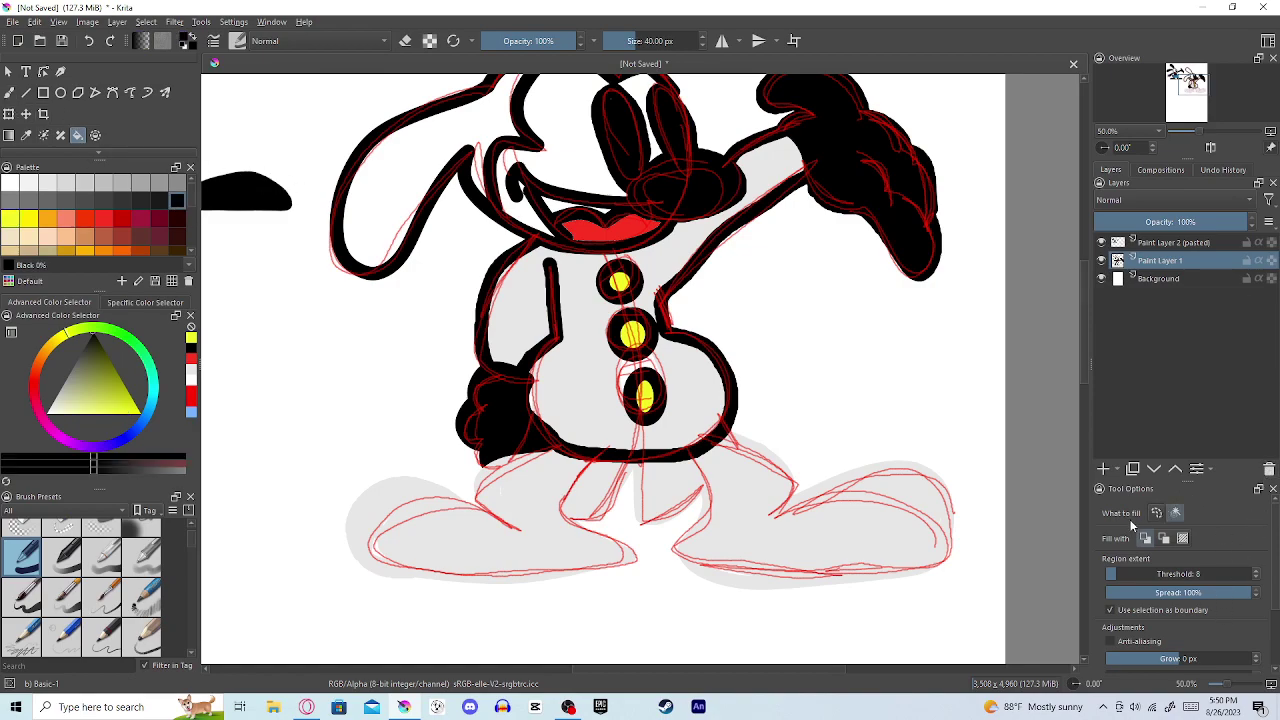
left_click(9, 93)
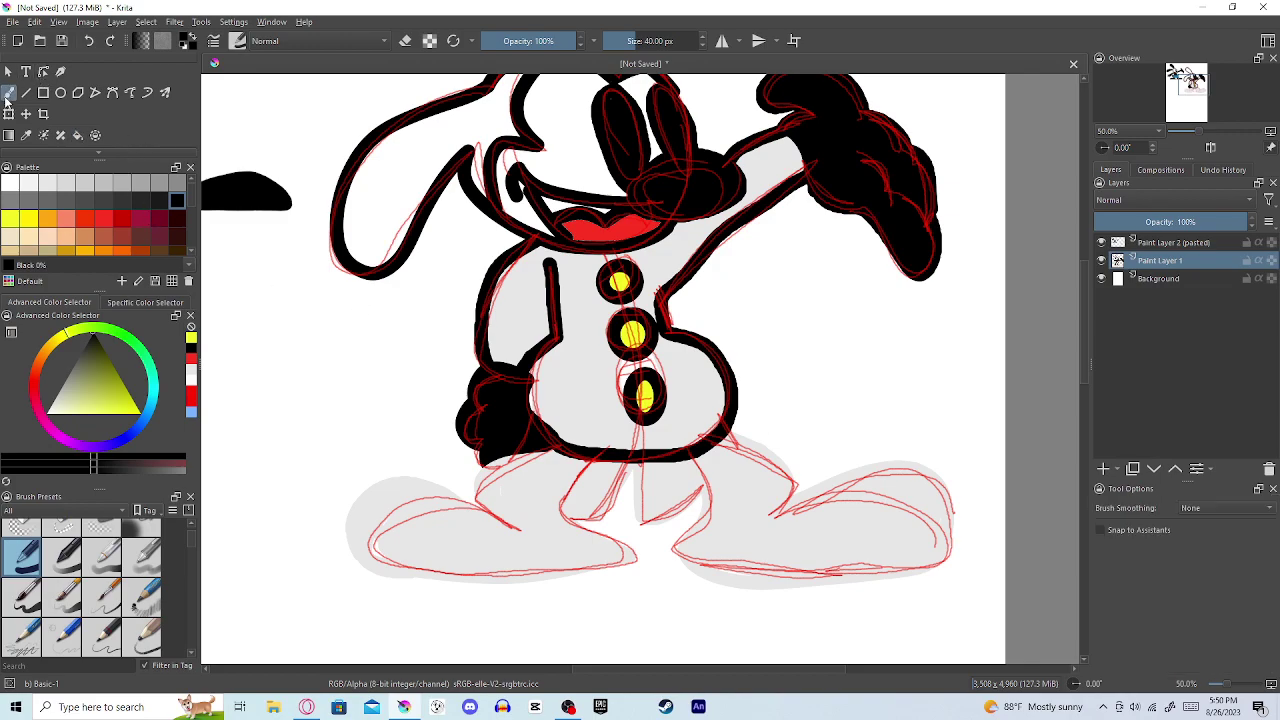
left_click(1220, 508)
left_click(1237, 551)
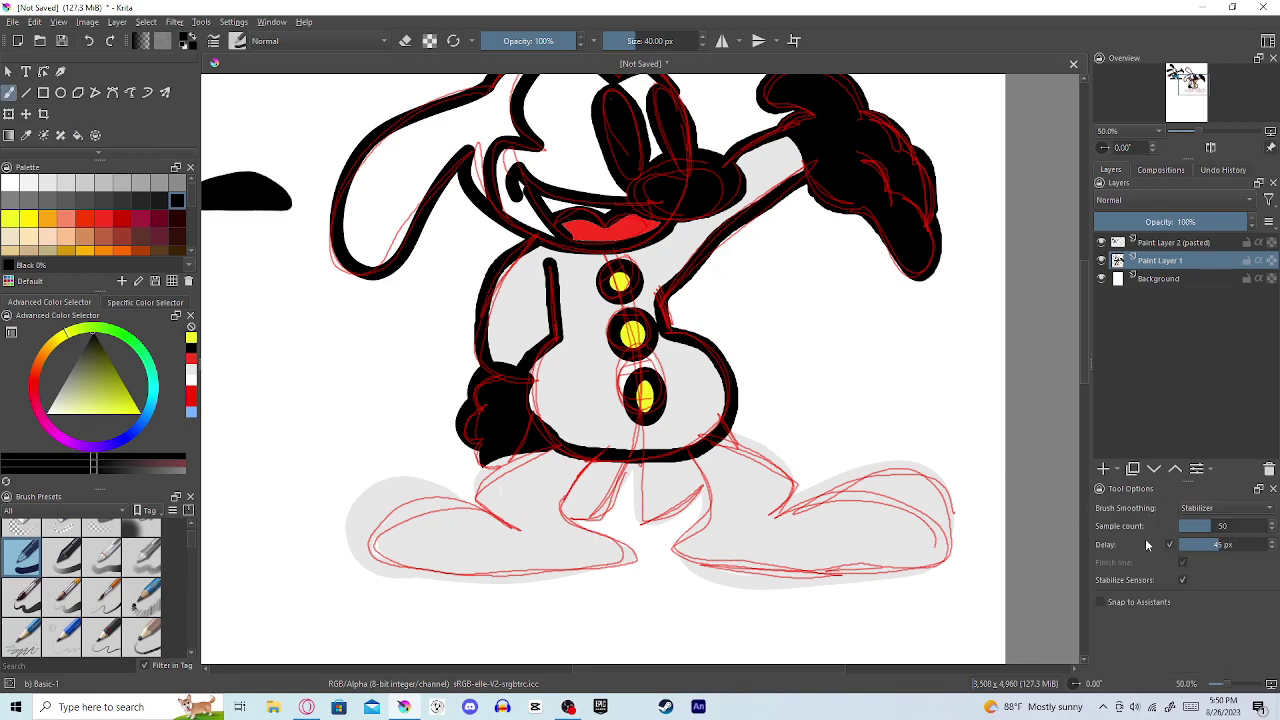
left_click(695, 472)
mouse_move(695, 472)
left_mouse_down()
mouse_move(701, 500)
mouse_move(680, 555)
mouse_move(752, 582)
left_mouse_up()
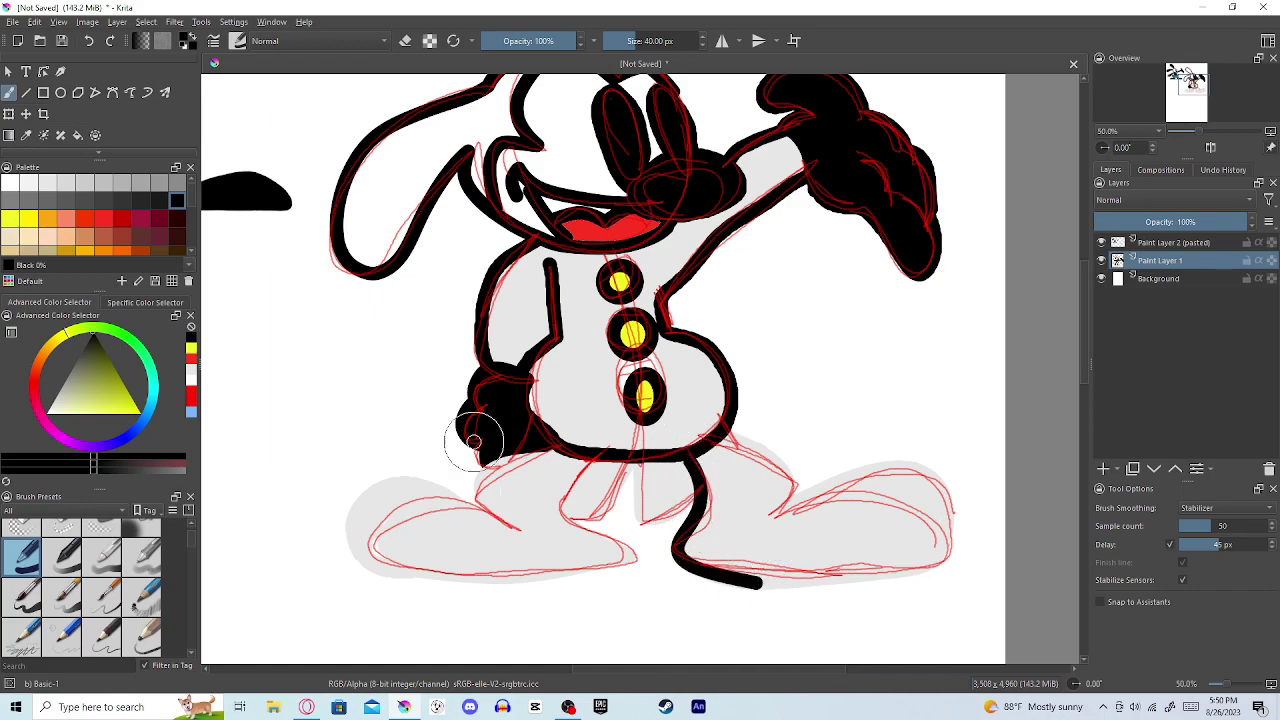
key("ctrl+z")
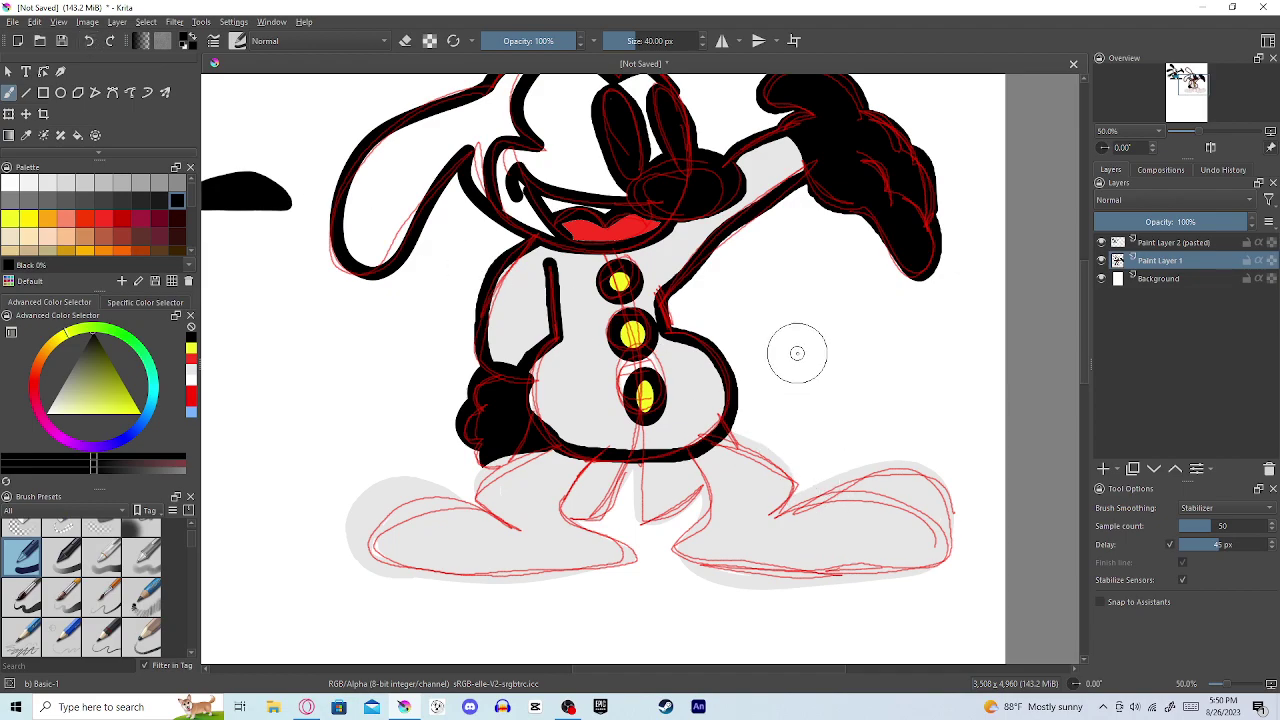
Step: Remove the Paint Layer 2 (pasted) layer that holds the red sketch and the Oswald reference
left_click(1197, 242)
right_click(1197, 242)
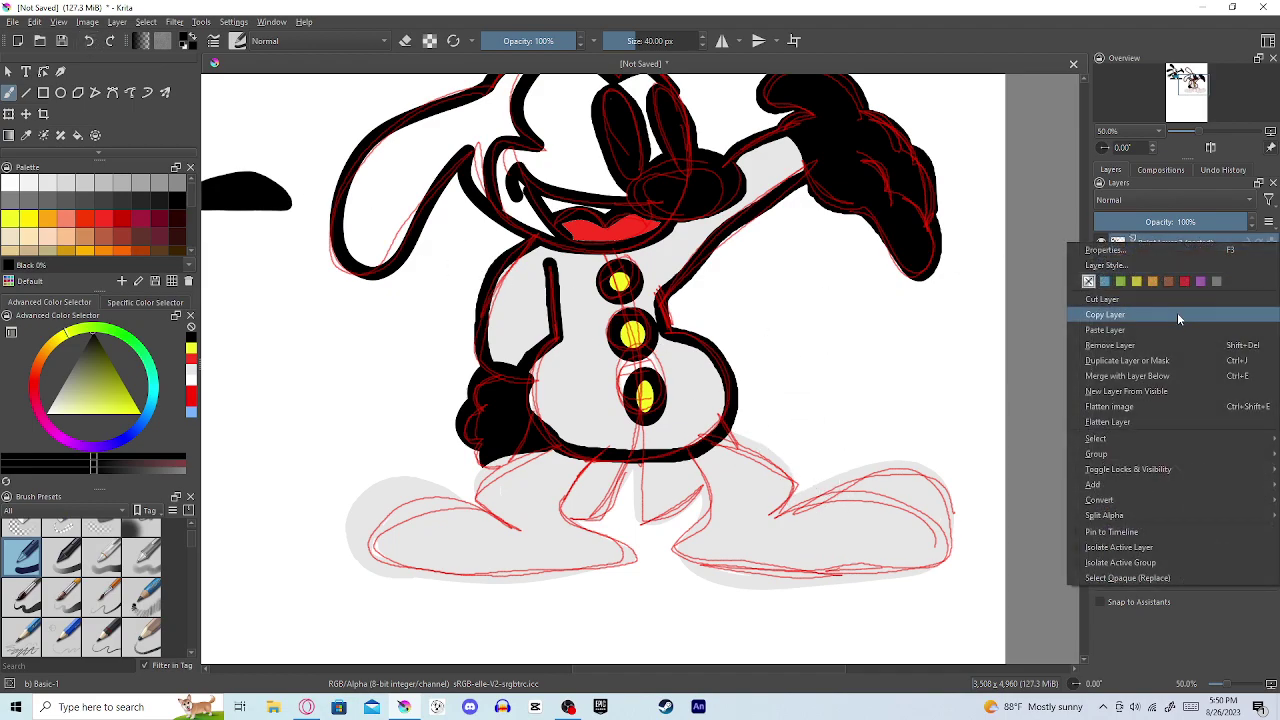
left_click(1152, 316)
right_click(1183, 250)
left_click(1140, 324)
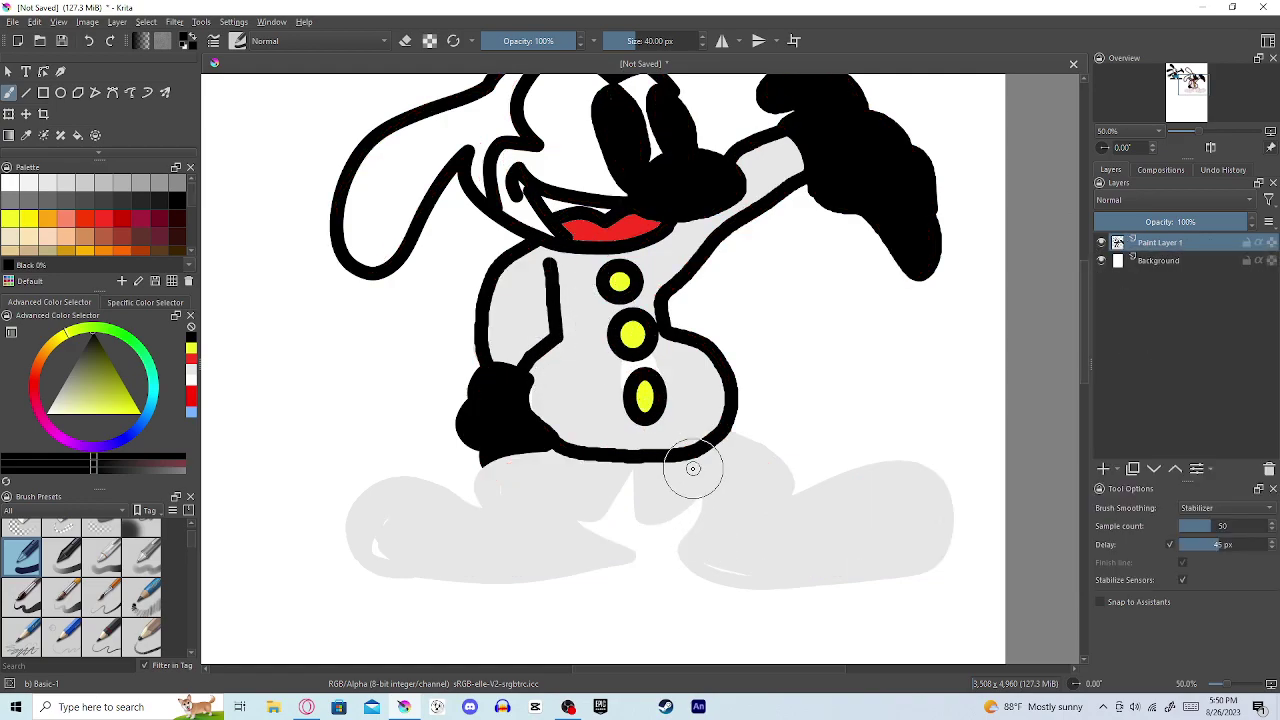
Step: Ink the outline of the leg and foot below the raised arm in black, redoing the first stroke
mouse_move(692, 458)
left_mouse_down()
mouse_move(700, 510)
mouse_move(677, 571)
mouse_move(790, 594)
left_mouse_up()
key("ctrl+z")
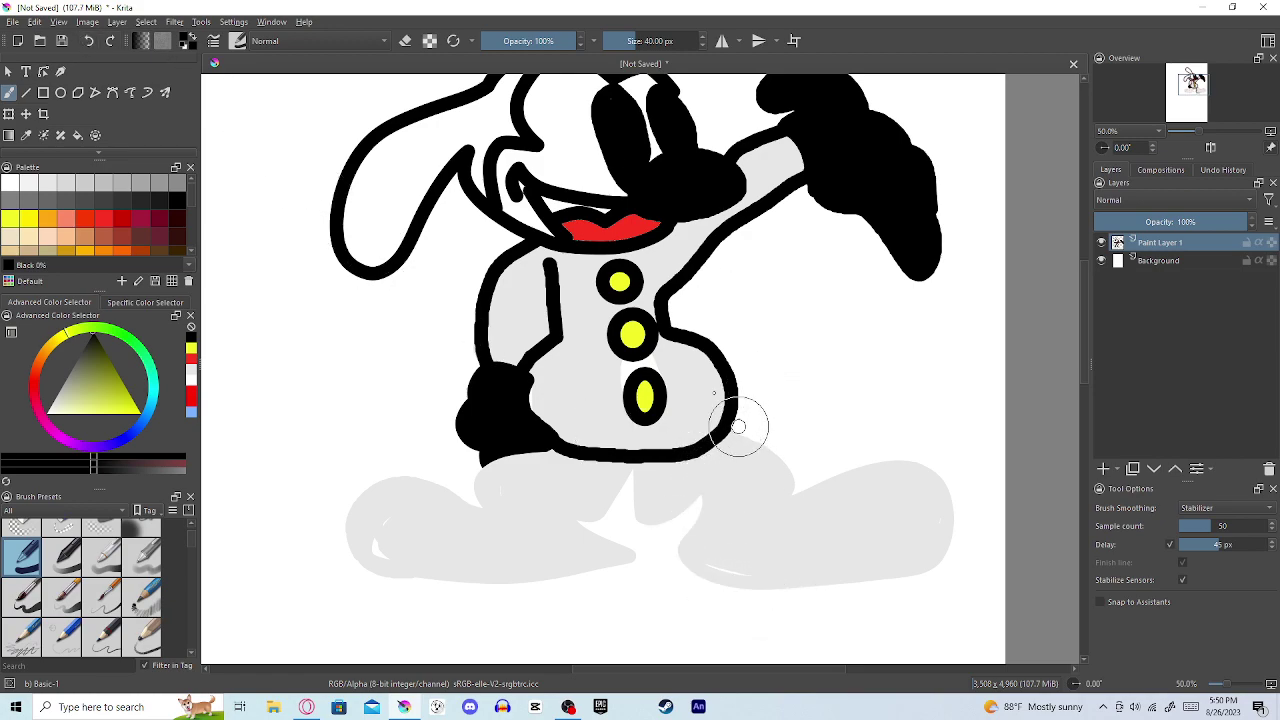
mouse_move(731, 429)
left_mouse_down()
mouse_move(797, 490)
mouse_move(879, 459)
mouse_move(930, 462)
mouse_move(951, 498)
mouse_move(936, 558)
mouse_move(877, 582)
mouse_move(733, 589)
mouse_move(679, 561)
mouse_move(687, 511)
left_mouse_up()
Step: Ink the outlines of the two coat flaps hanging below the belly in black
mouse_move(701, 511)
left_mouse_down()
mouse_move(688, 425)
mouse_move(640, 465)
mouse_move(628, 508)
mouse_move(640, 525)
left_mouse_up()
key("ctrl+z")
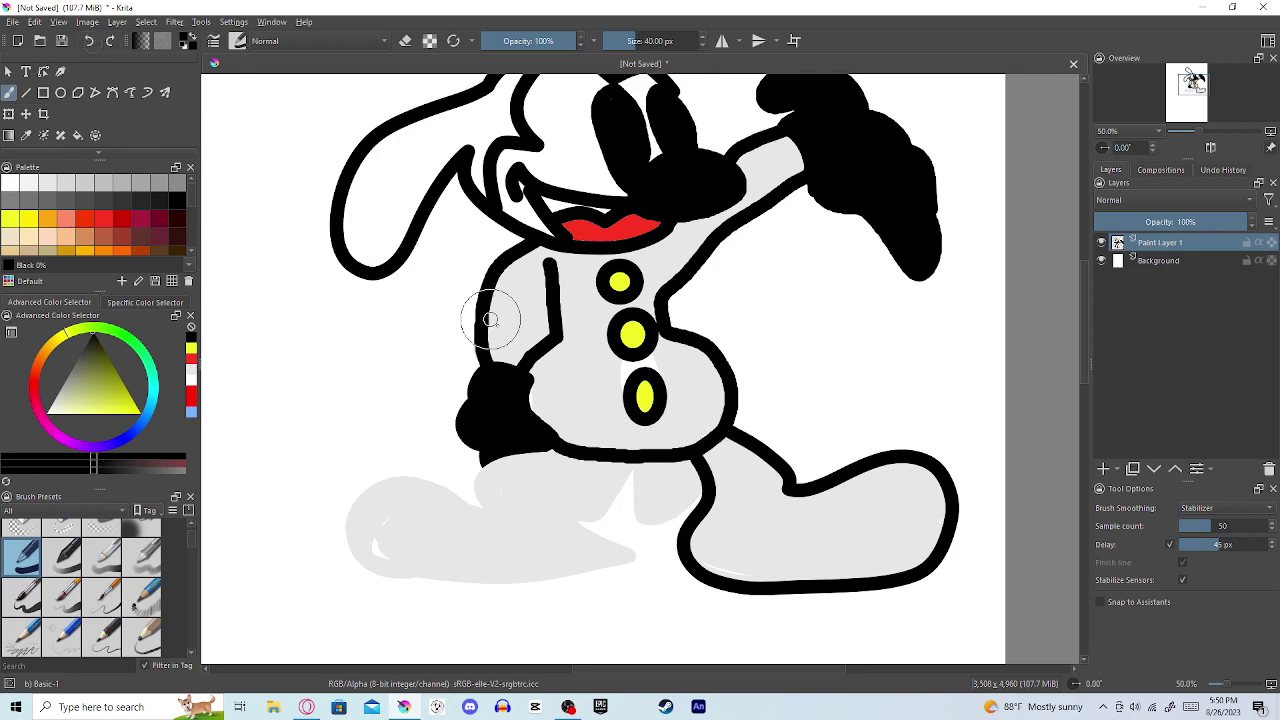
mouse_move(701, 494)
left_mouse_down()
mouse_move(643, 525)
mouse_move(637, 477)
mouse_move(576, 523)
left_mouse_up()
Step: Ink the outline of the leg and foot below the lowered hand in black
mouse_move(551, 476)
left_mouse_down()
mouse_move(553, 452)
mouse_move(505, 459)
mouse_move(468, 482)
mouse_move(479, 509)
mouse_move(403, 481)
left_mouse_up()
key("ctrl+z")
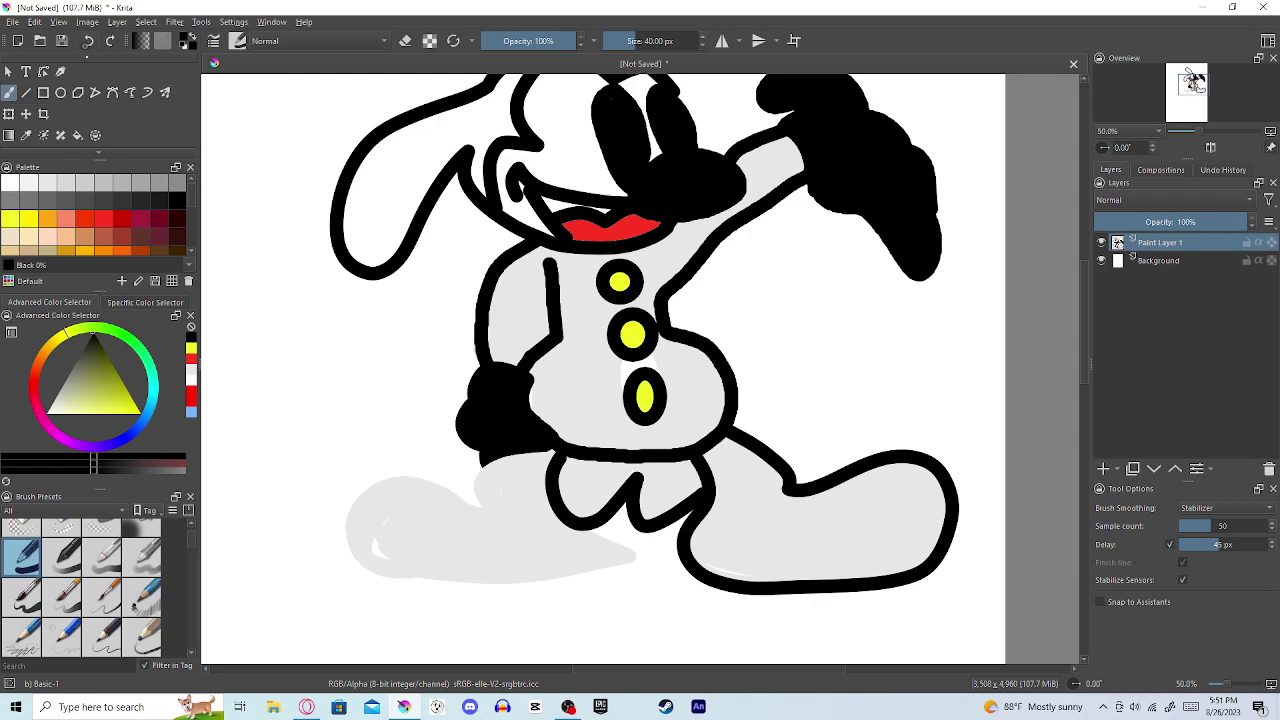
mouse_move(586, 527)
left_mouse_down()
mouse_move(631, 550)
mouse_move(626, 565)
mouse_move(562, 583)
mouse_move(442, 579)
mouse_move(370, 568)
mouse_move(353, 546)
mouse_move(349, 492)
mouse_move(363, 469)
mouse_move(417, 466)
mouse_move(481, 503)
mouse_move(479, 460)
mouse_move(555, 457)
left_mouse_up()
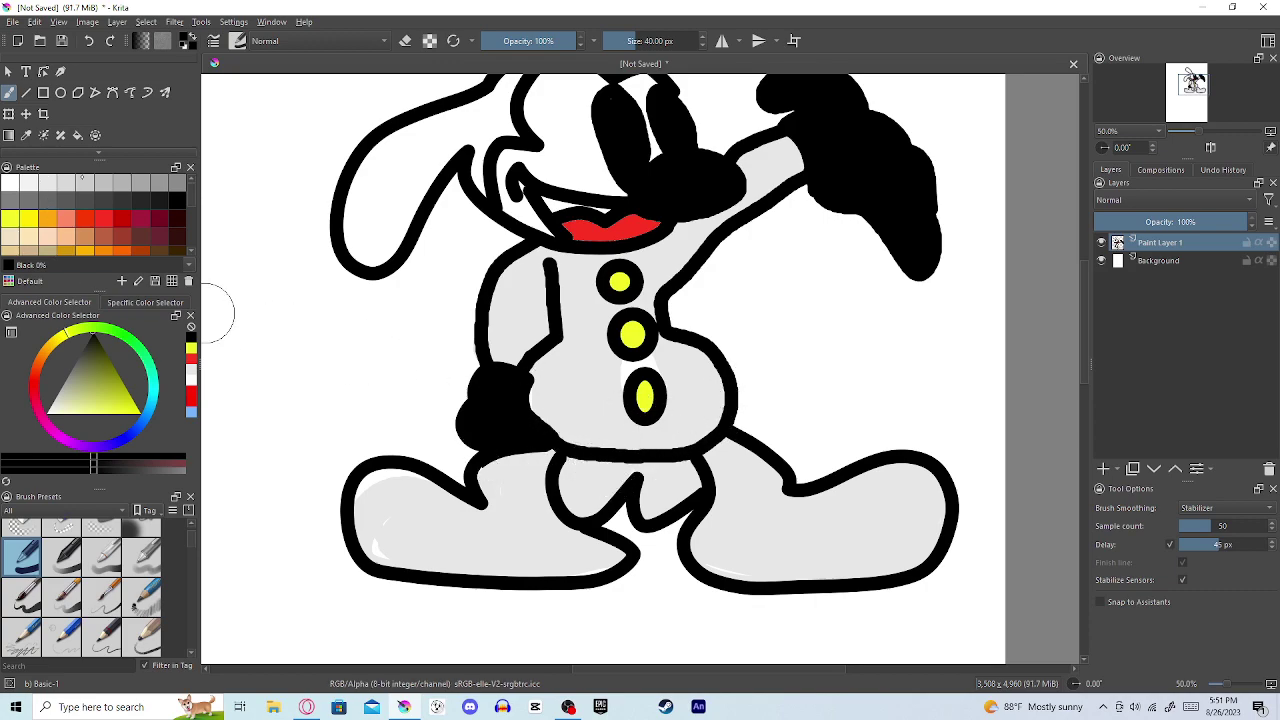
Step: Sample the light grey from the foot and paint over the white gaps in the leg and foot below the lowered hand
left_click(27, 136)
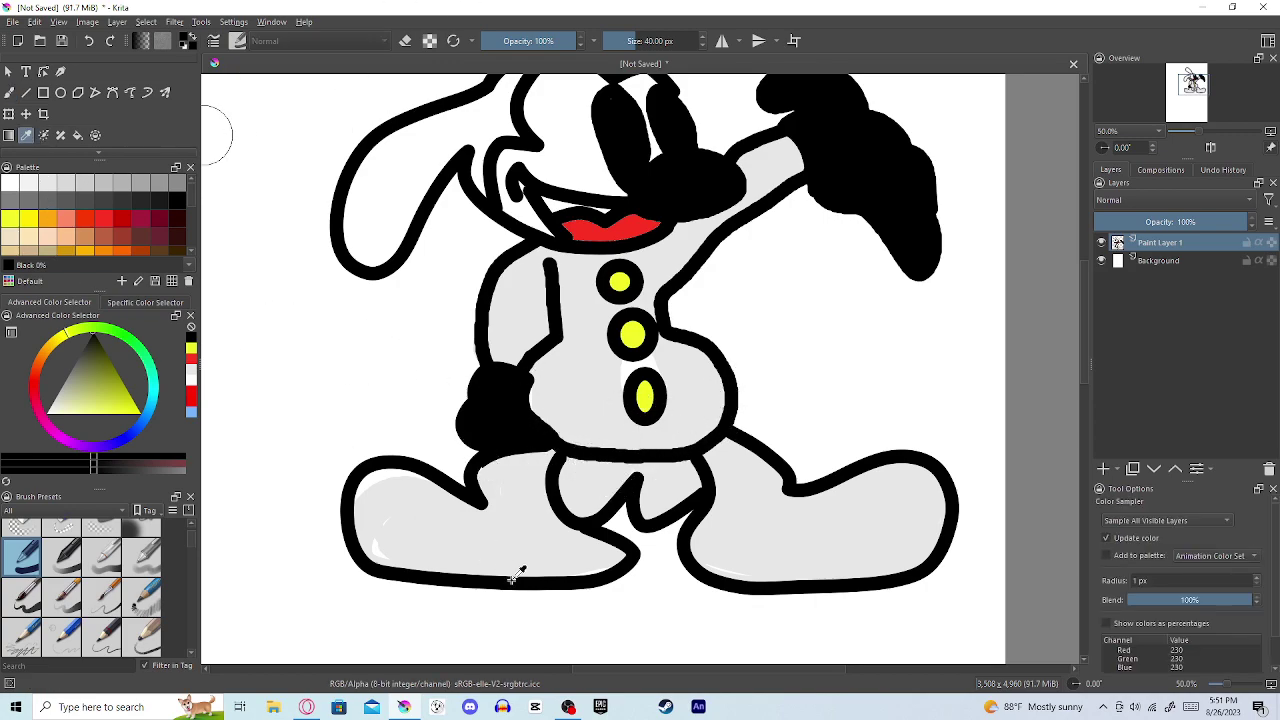
left_click(517, 560)
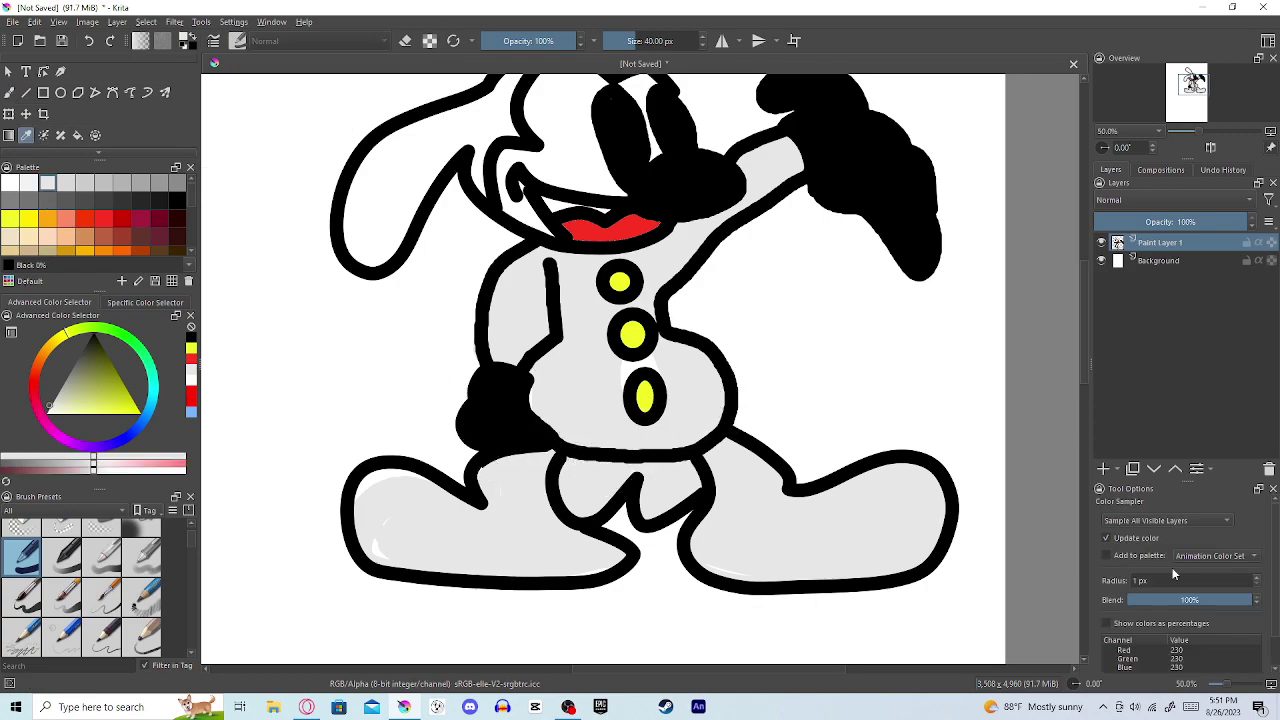
left_click(9, 92)
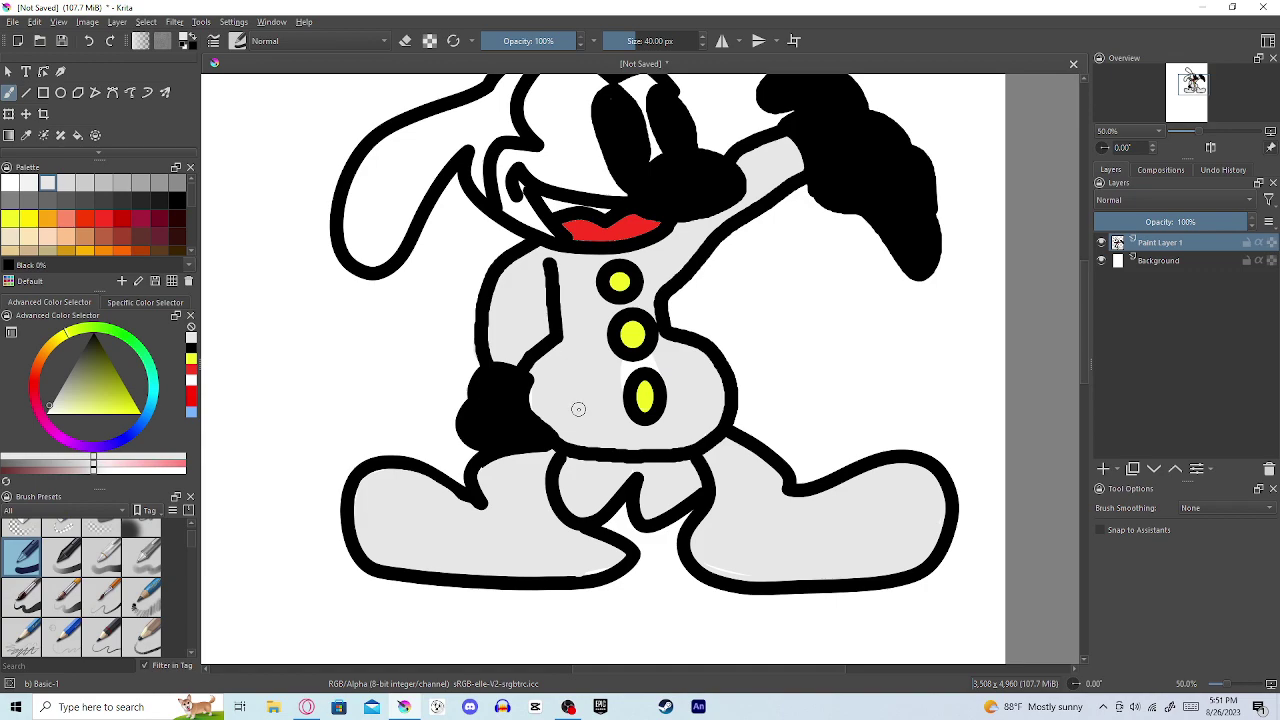
scroll(666, 166, "down", 3)
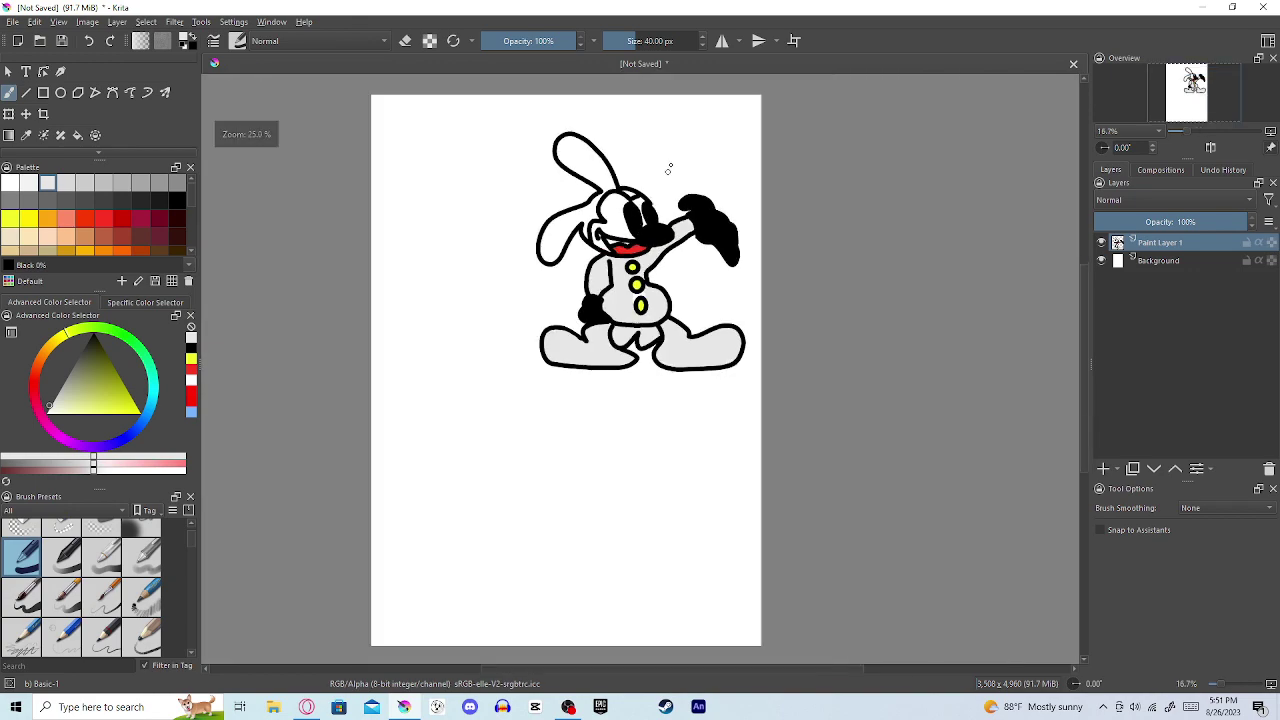
scroll(643, 194, "up", 3)
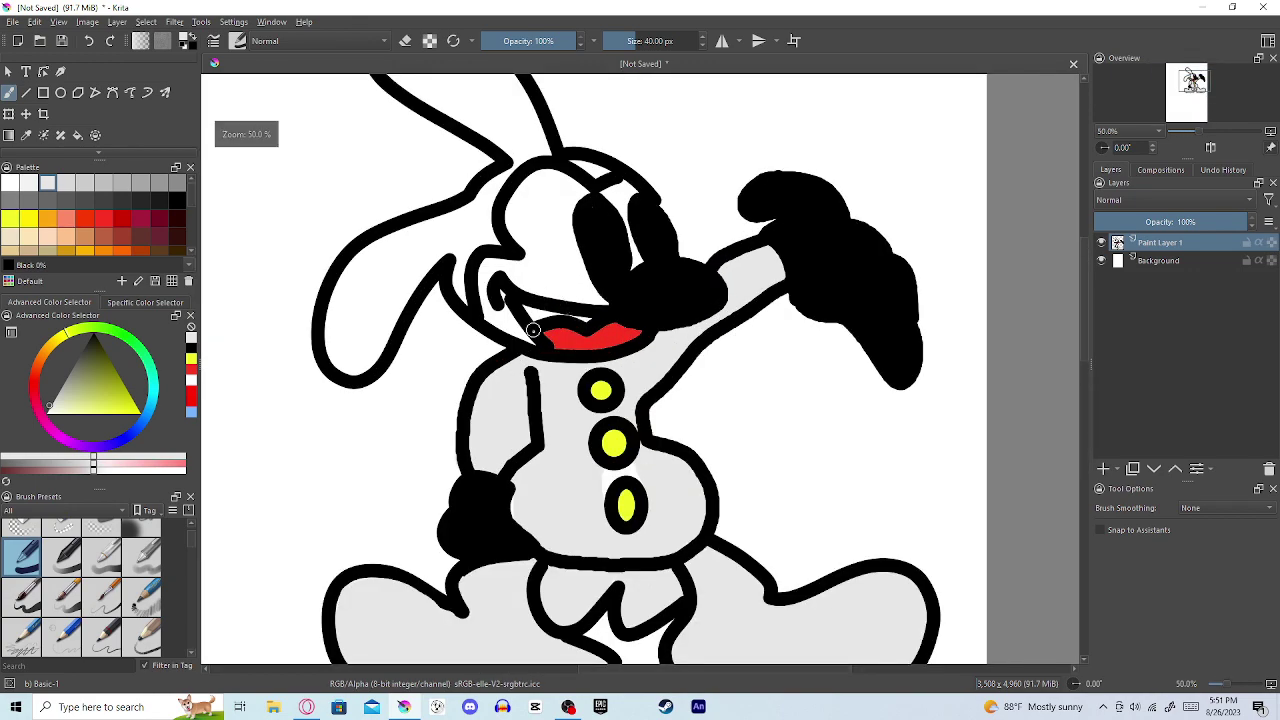
scroll(533, 330, "down", 3)
scroll(565, 295, "up", 3)
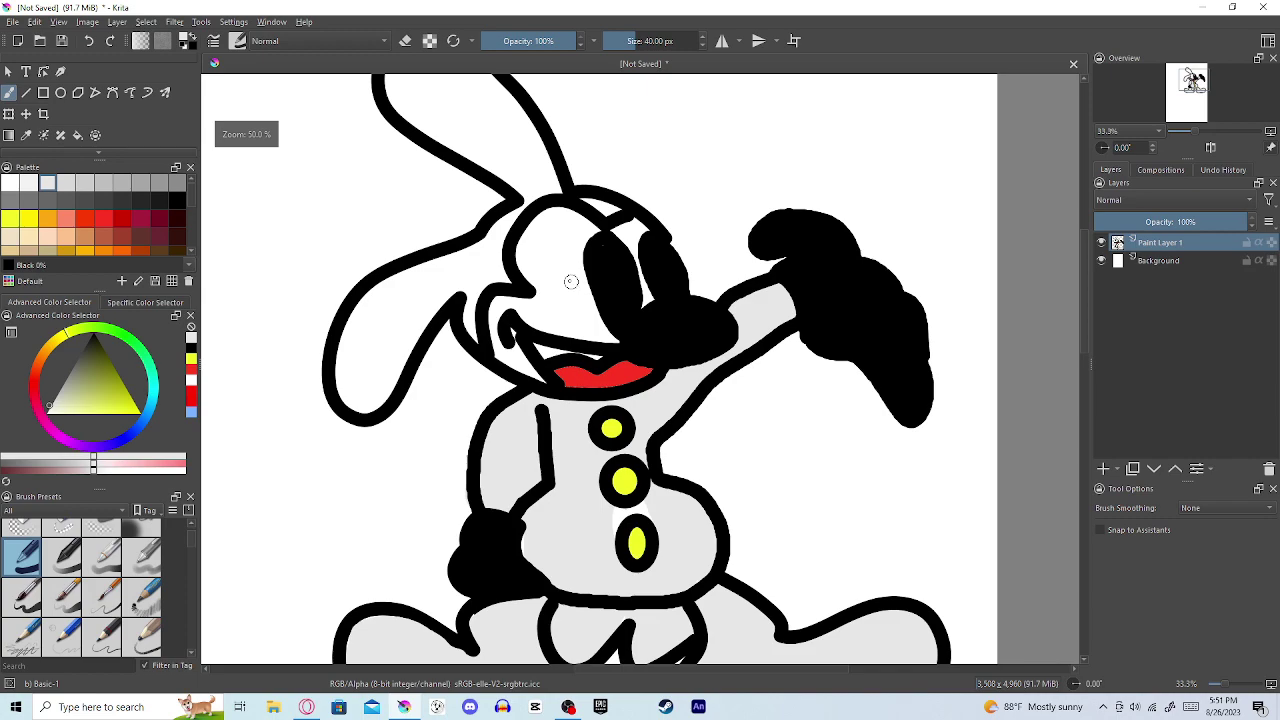
Step: Fill both ears and the back of the rabbit's head with black using the Fill tool
scroll(150, 230, "down", 1)
left_click(177, 182)
left_click(78, 135)
left_click(537, 188)
scroll(555, 200, "down", 4)
scroll(567, 207, "up", 1)
scroll(636, 272, "up", 3)
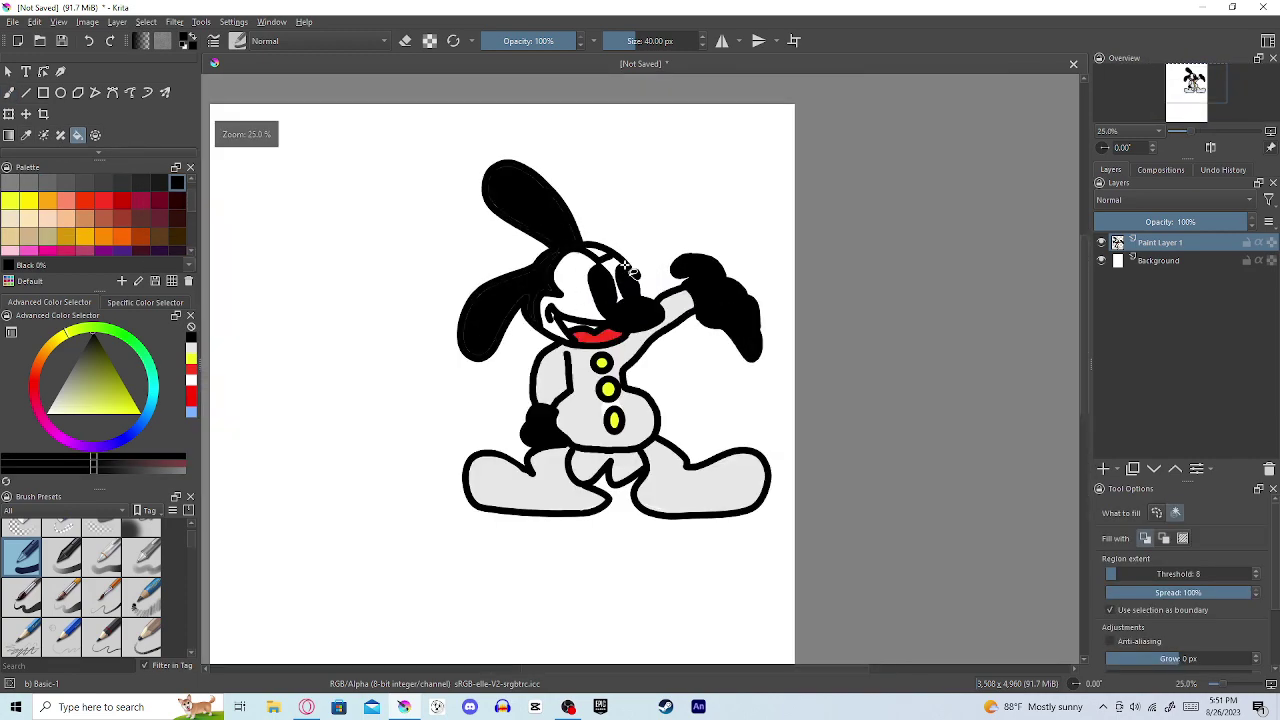
Step: Brush black over the thin white seams left inside both ears and the back of the head
left_click(10, 92)
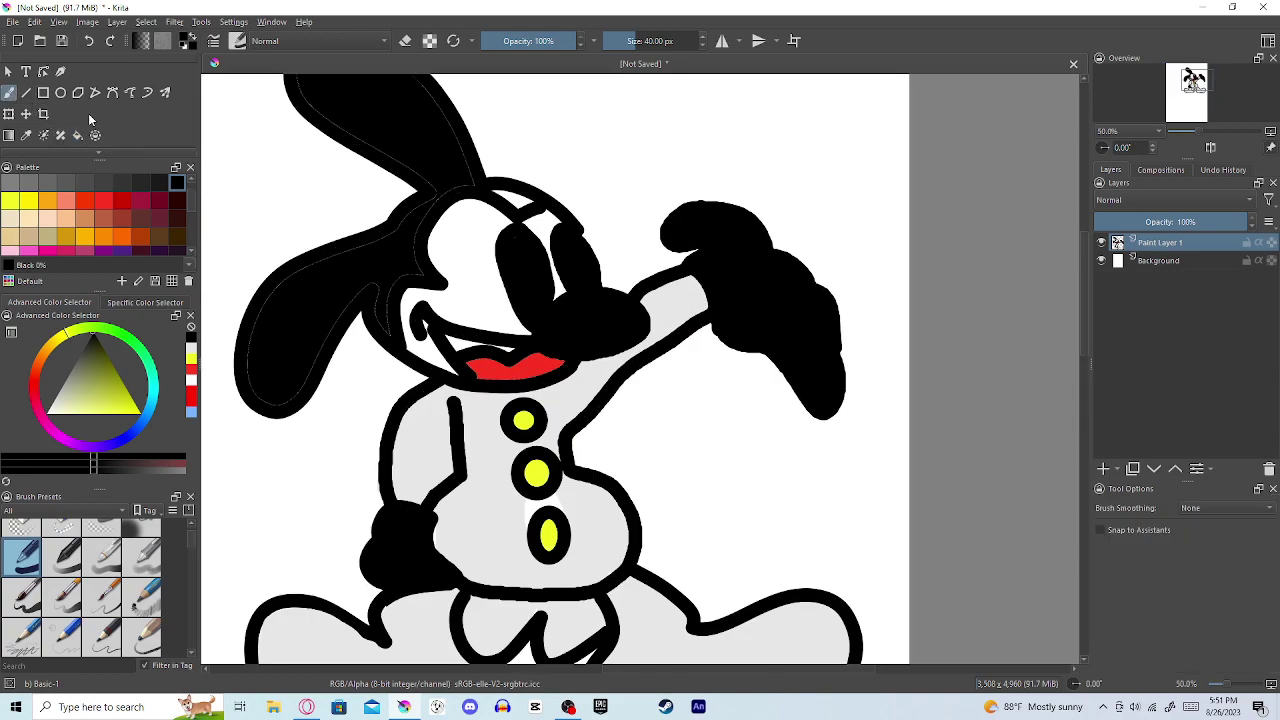
scroll(680, 300, "down", 3)
scroll(700, 305, "up", 4)
scroll(815, 321, "up", 3)
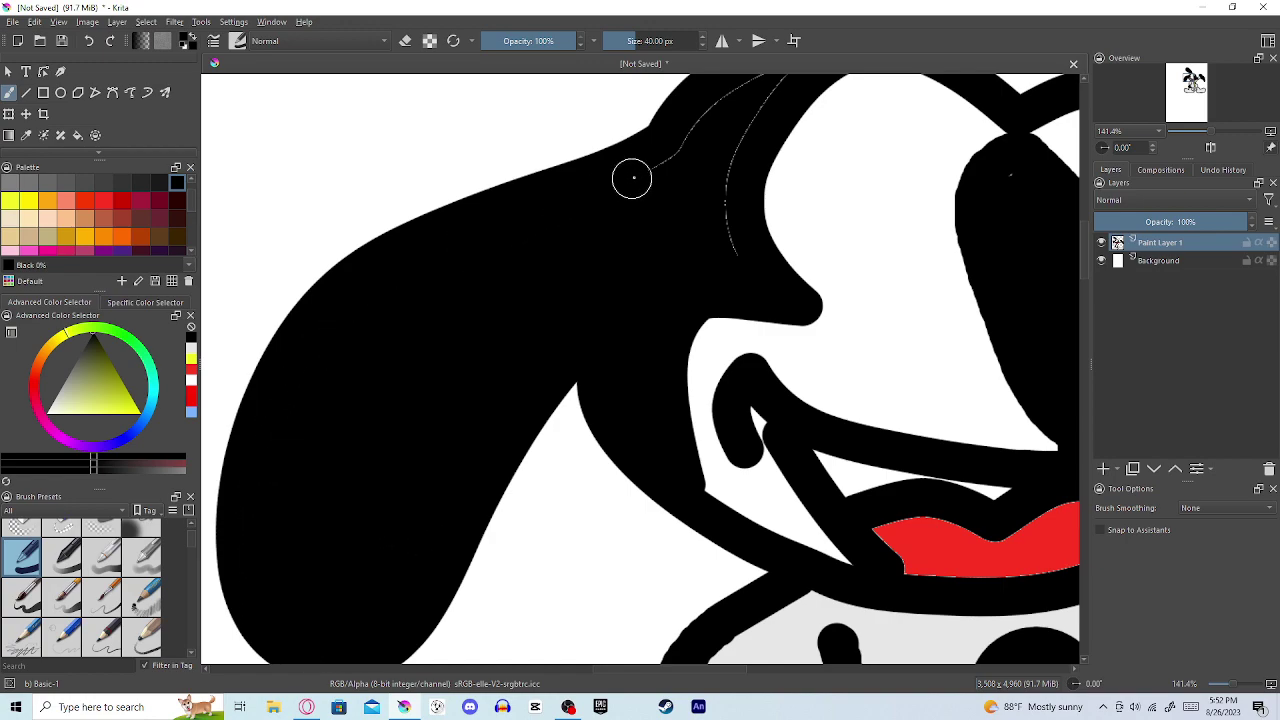
scroll(666, 259, "down", 5)
scroll(680, 257, "up", 5)
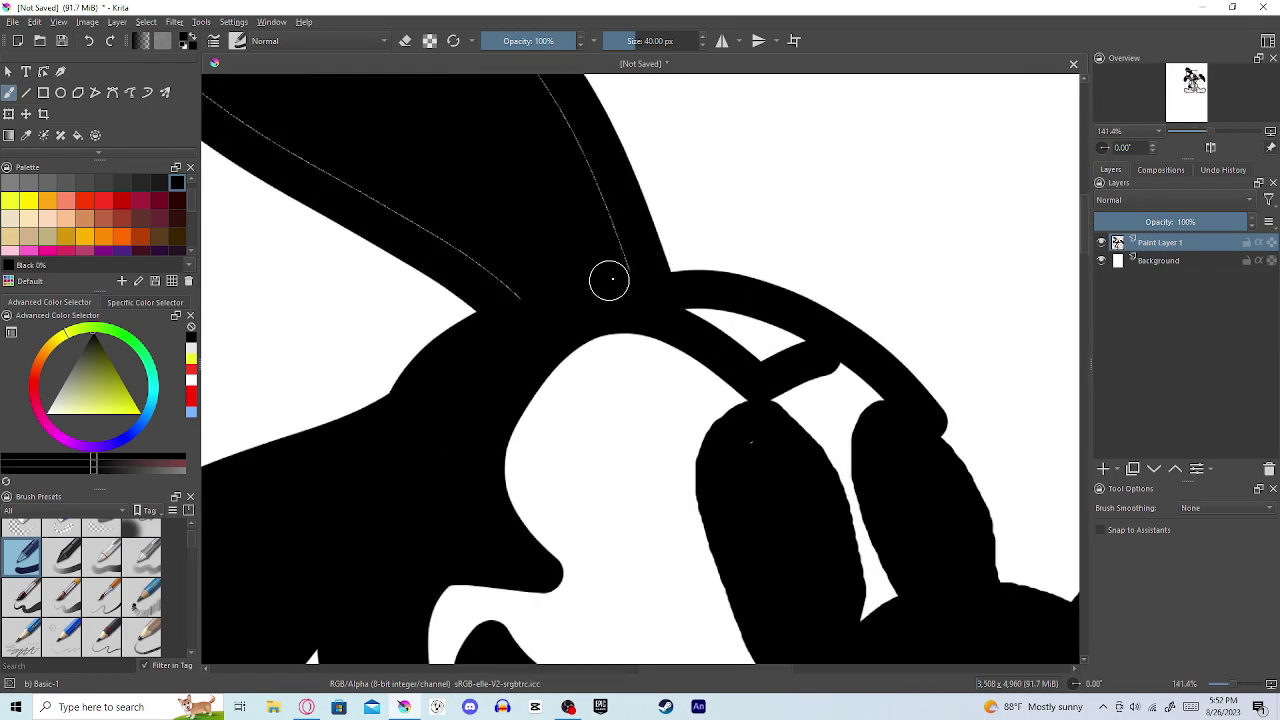
scroll(582, 229, "down", 5)
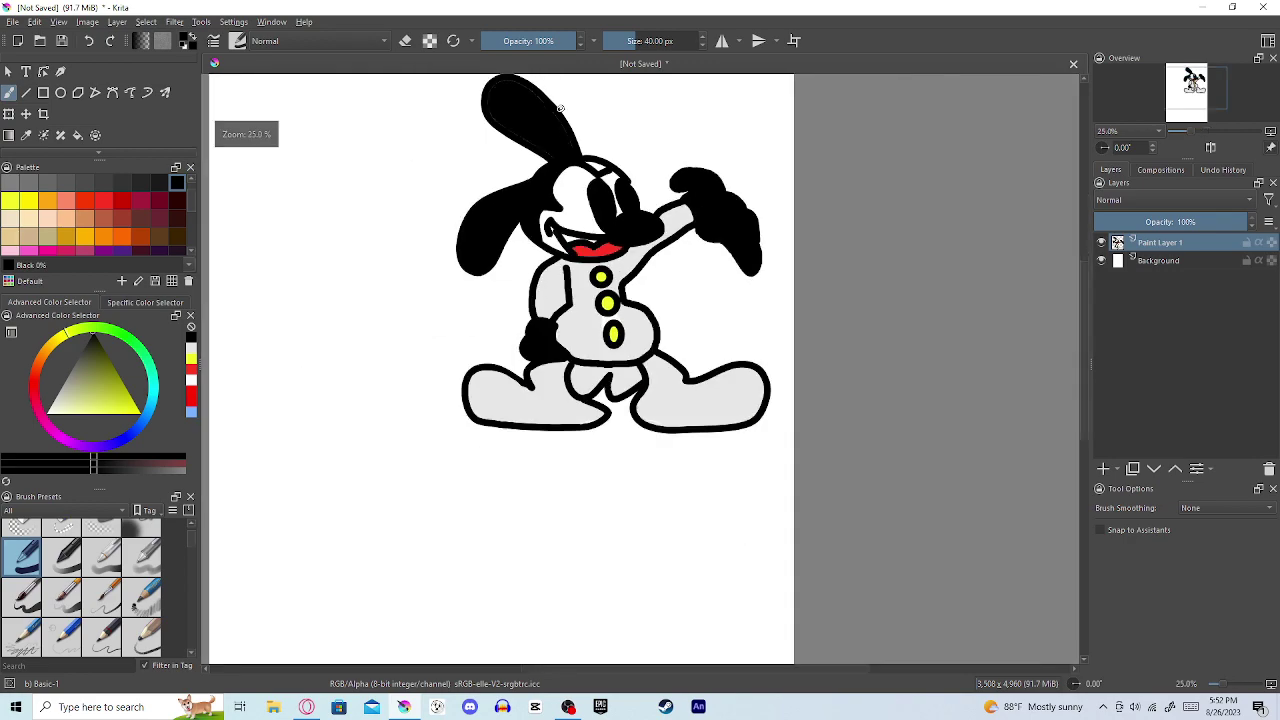
scroll(585, 108, "up", 5)
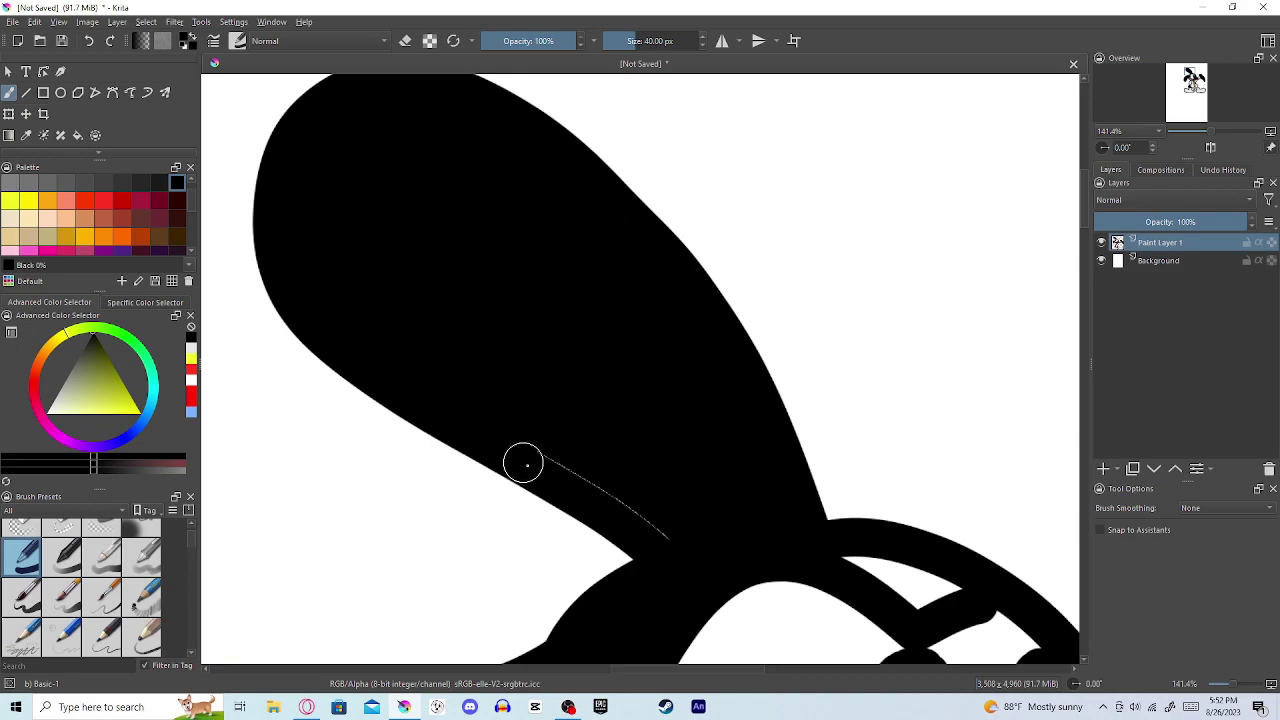
scroll(920, 423, "down", 5)
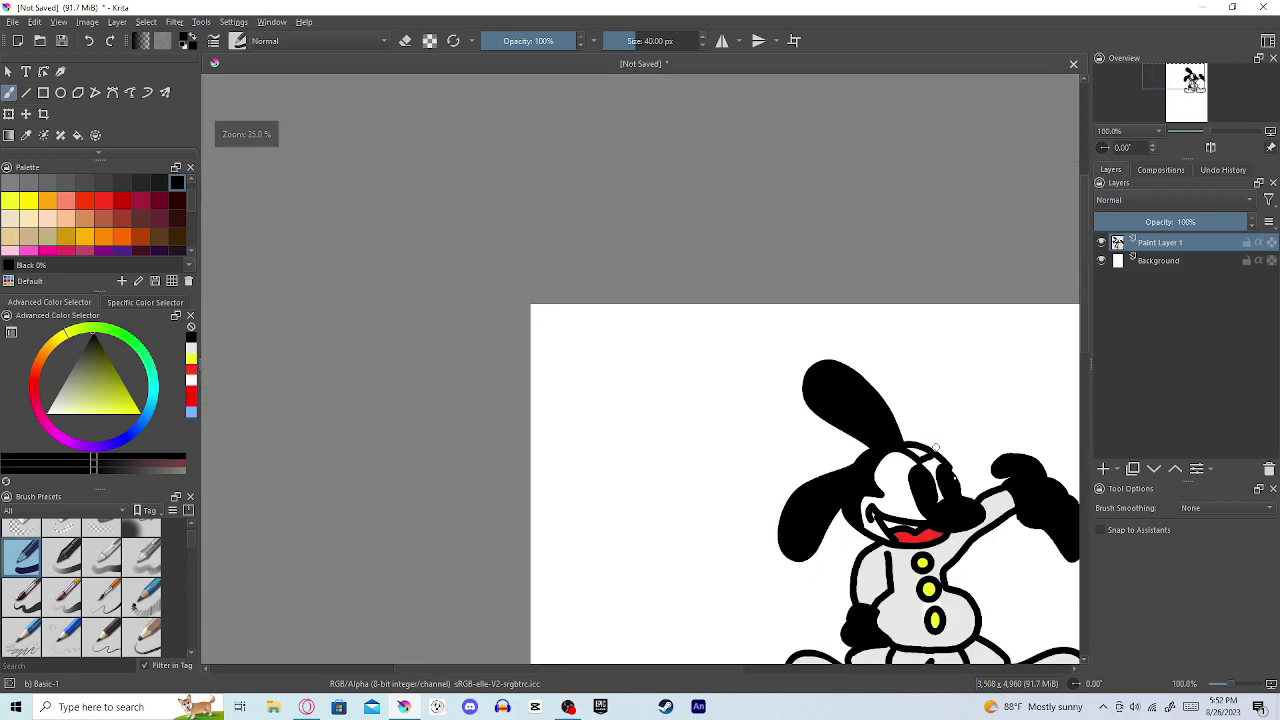
Step: Paint the white gap inside the mouth above the red tongue black
scroll(991, 560, "up", 2)
scroll(989, 594, "down", 2)
scroll(1051, 547, "up", 2)
scroll(874, 446, "up", 1)
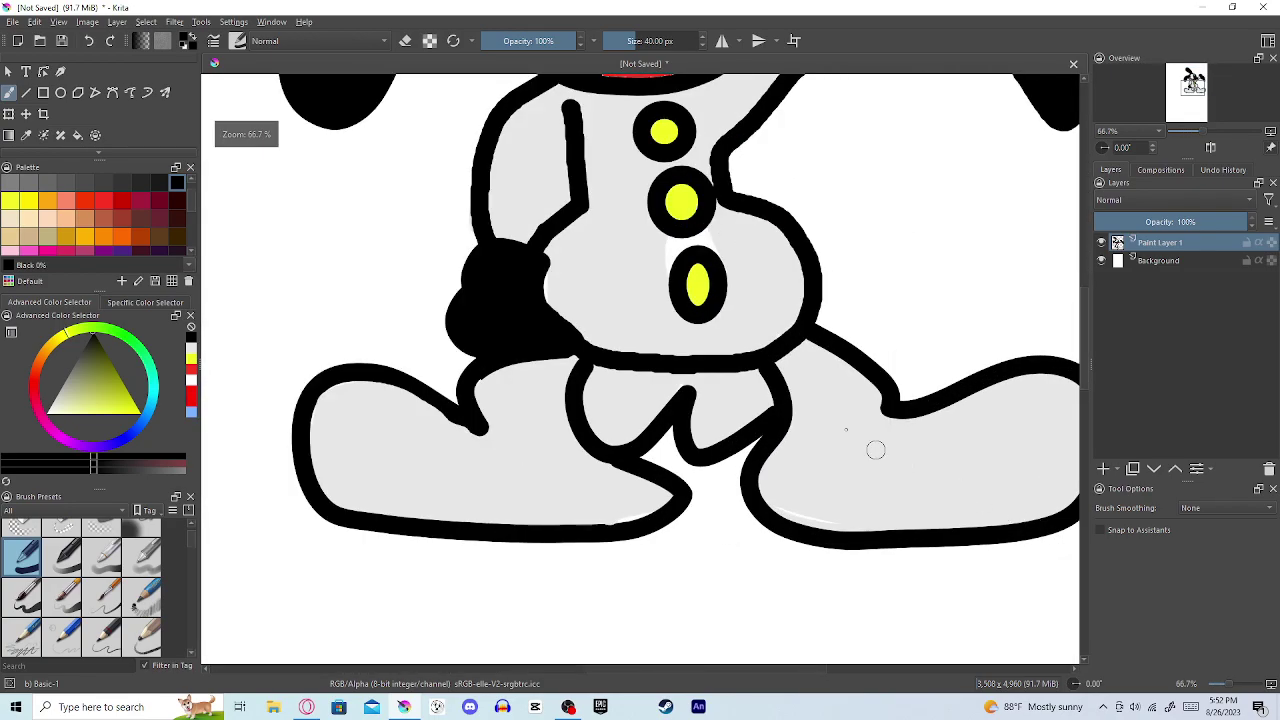
scroll(866, 309, "down", 2)
scroll(691, 263, "up", 4)
scroll(494, 169, "up", 1)
scroll(494, 169, "up", 2)
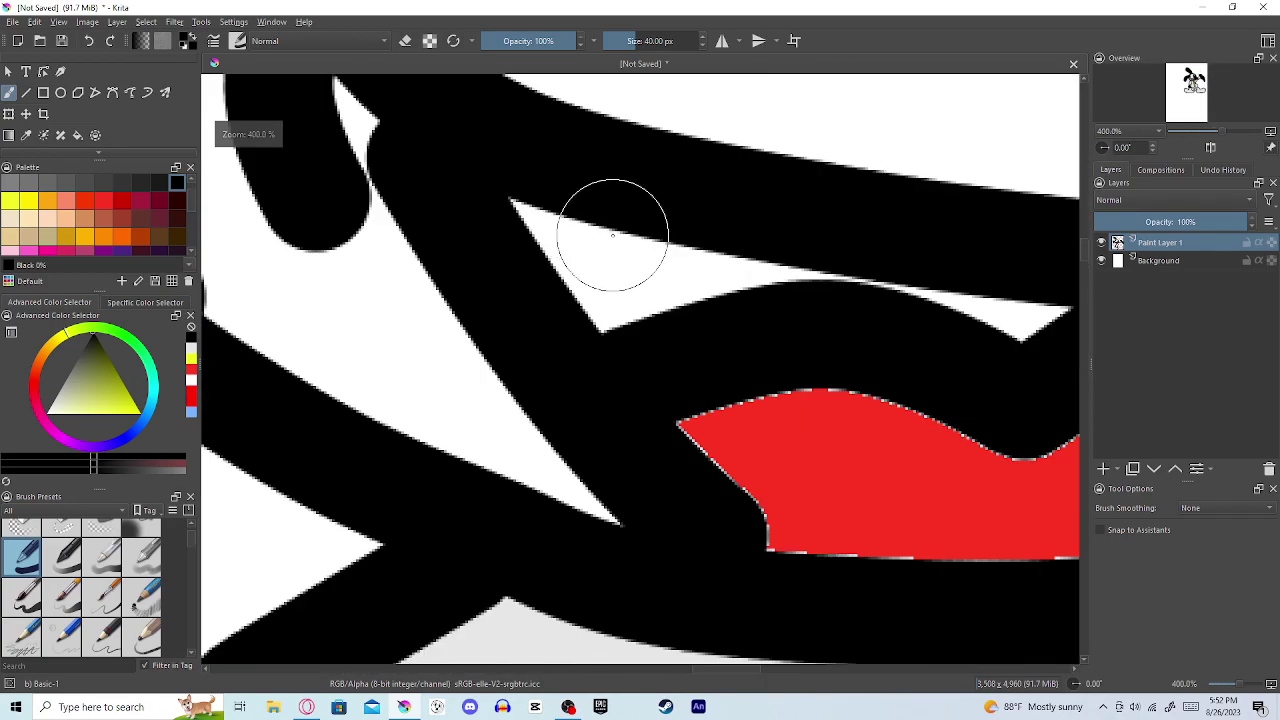
mouse_move(607, 310)
left_mouse_down()
mouse_move(609, 266)
mouse_move(809, 277)
mouse_move(971, 220)
left_mouse_up()
scroll(1000, 260, "down", 1)
scroll(791, 410, "up", 5)
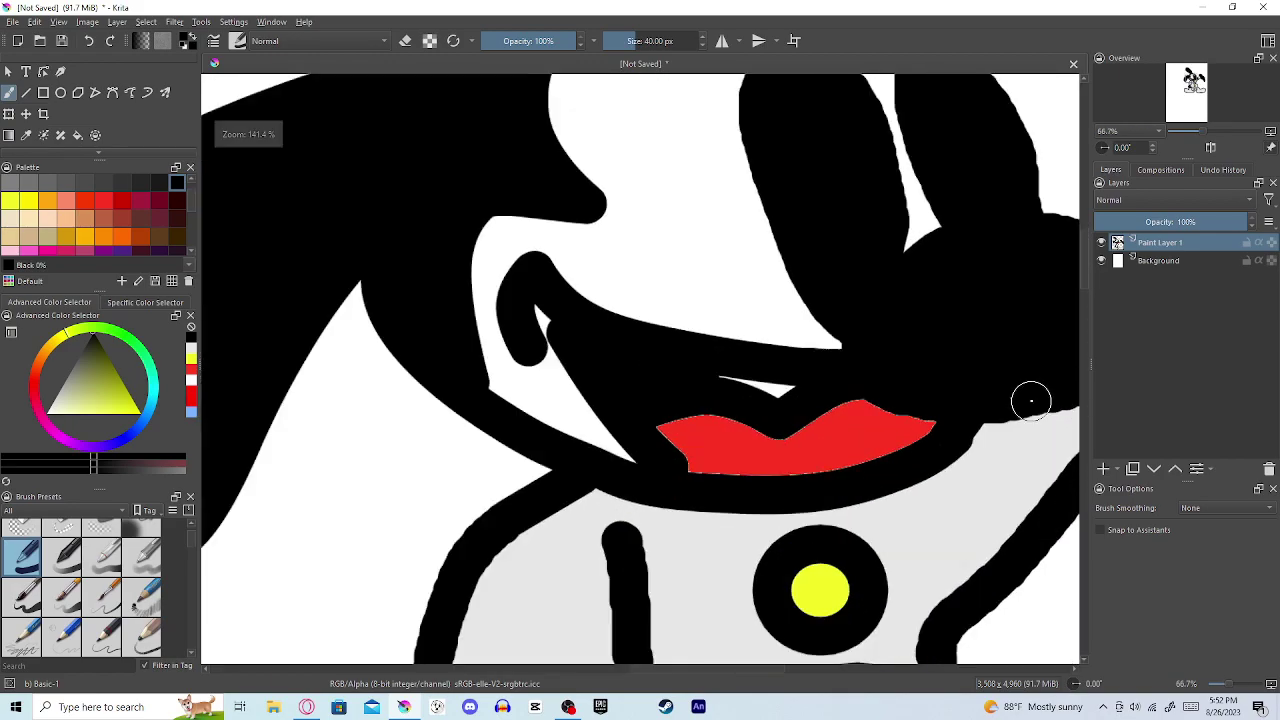
left_click_drag(709, 366, 563, 342)
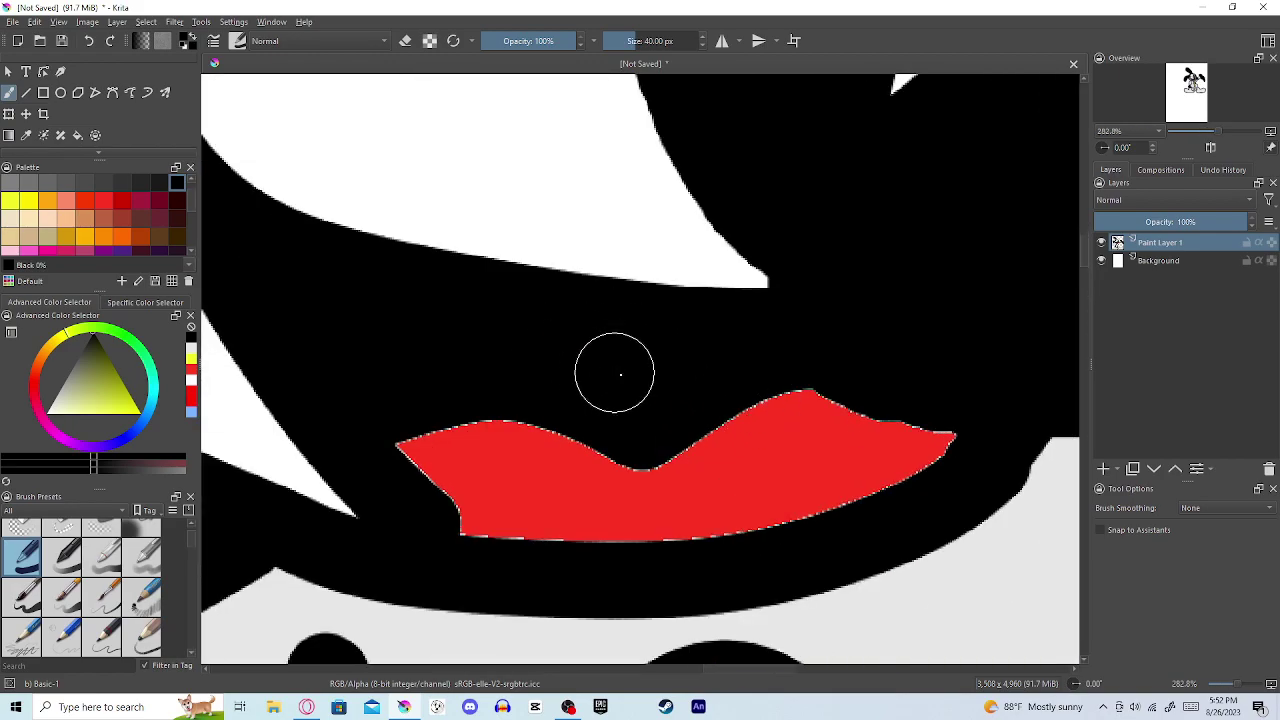
Step: Sample the light grey from the coat flap and paint over the white gap between the middle and lowest buttons
scroll(640, 400, "down", 10)
scroll(761, 511, "up", 6)
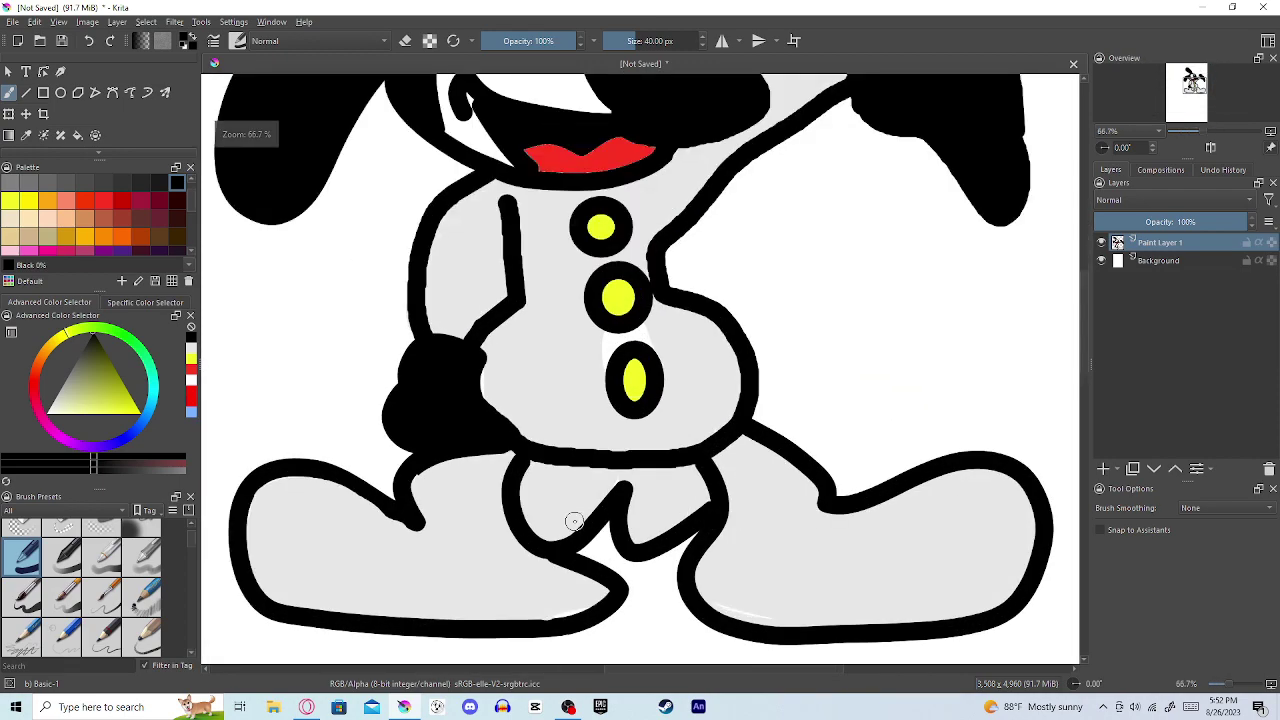
scroll(694, 523, "up", 2)
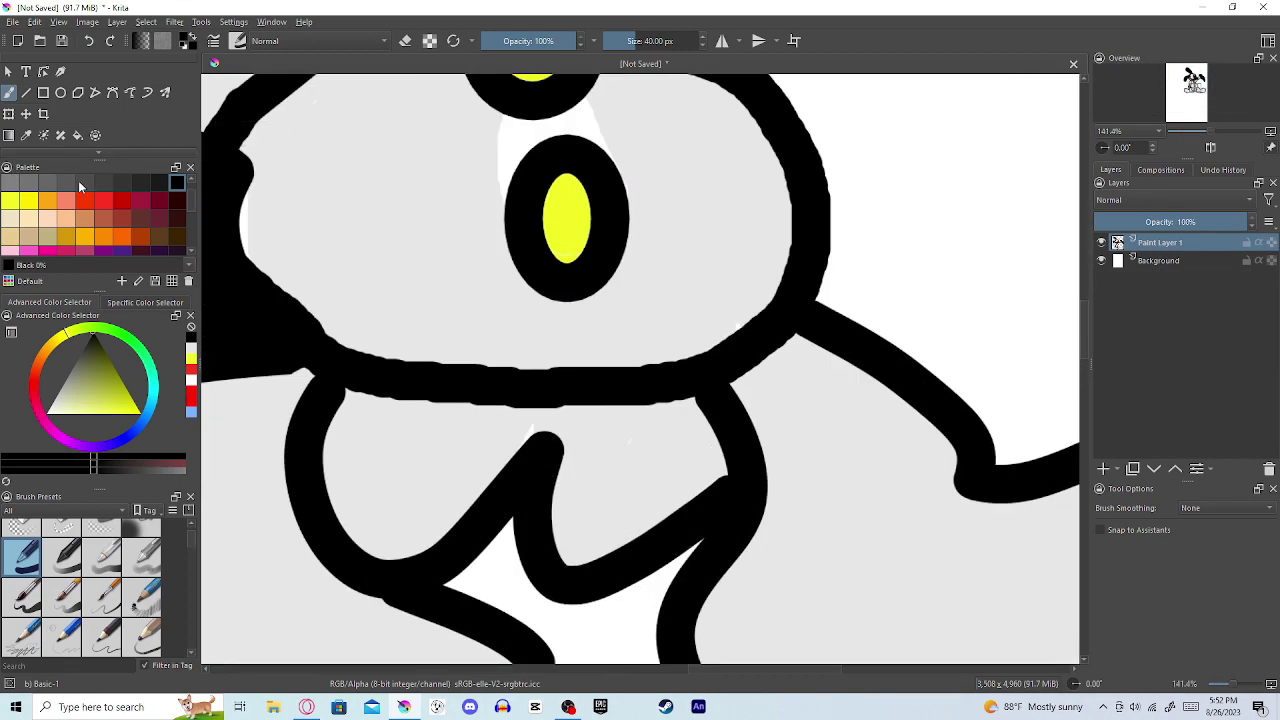
left_click(27, 137)
left_click(578, 450)
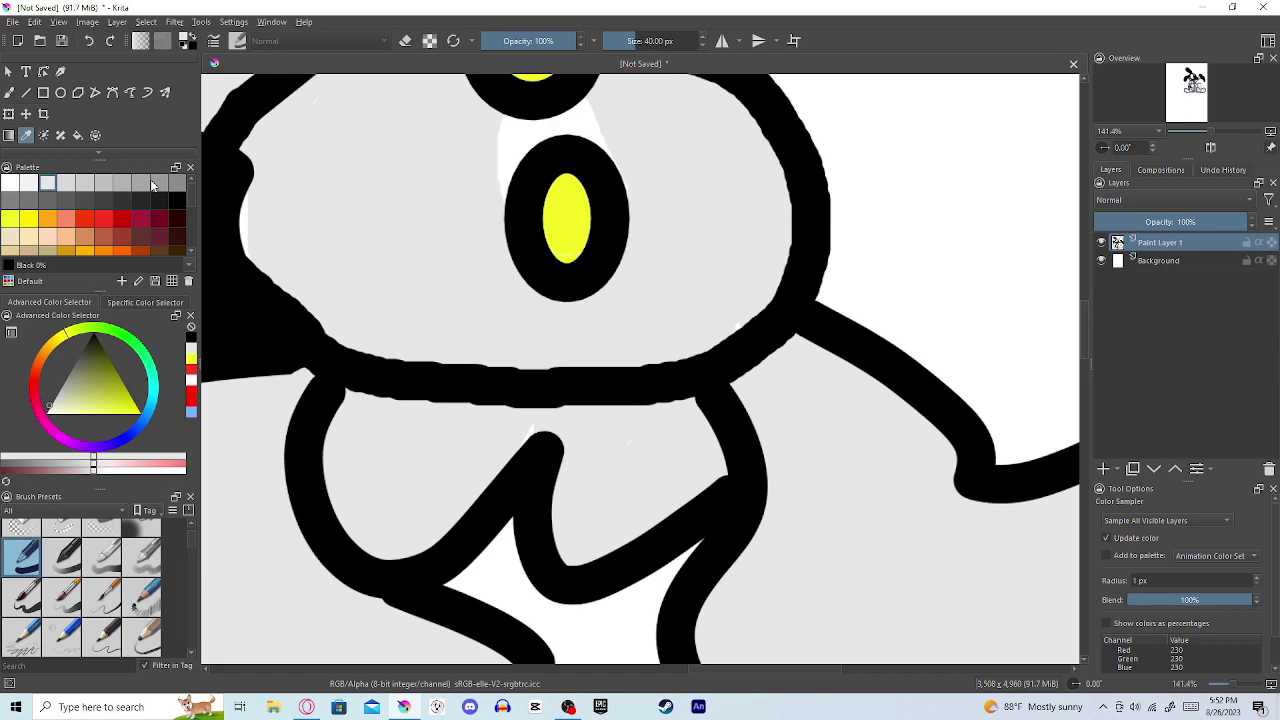
left_click(9, 92)
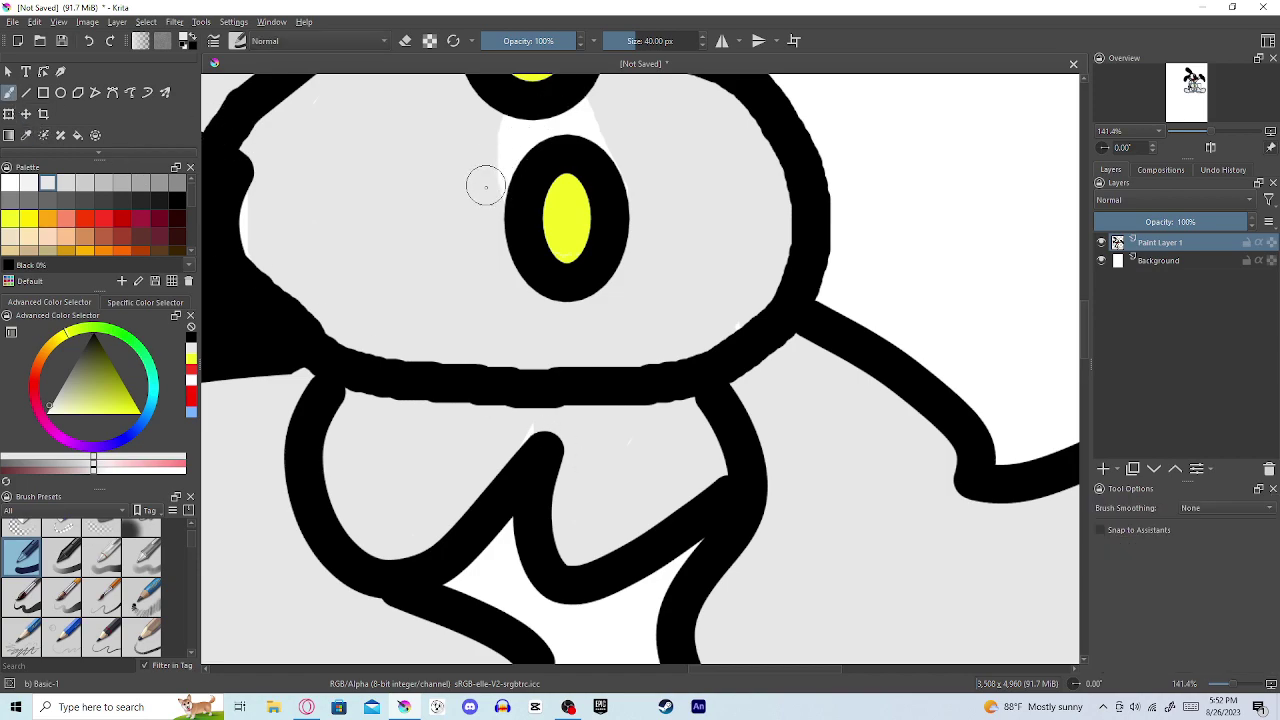
mouse_move(492, 199)
left_mouse_down()
mouse_move(522, 136)
mouse_move(560, 128)
mouse_move(616, 161)
left_mouse_up()
left_click_drag(584, 110, 496, 126)
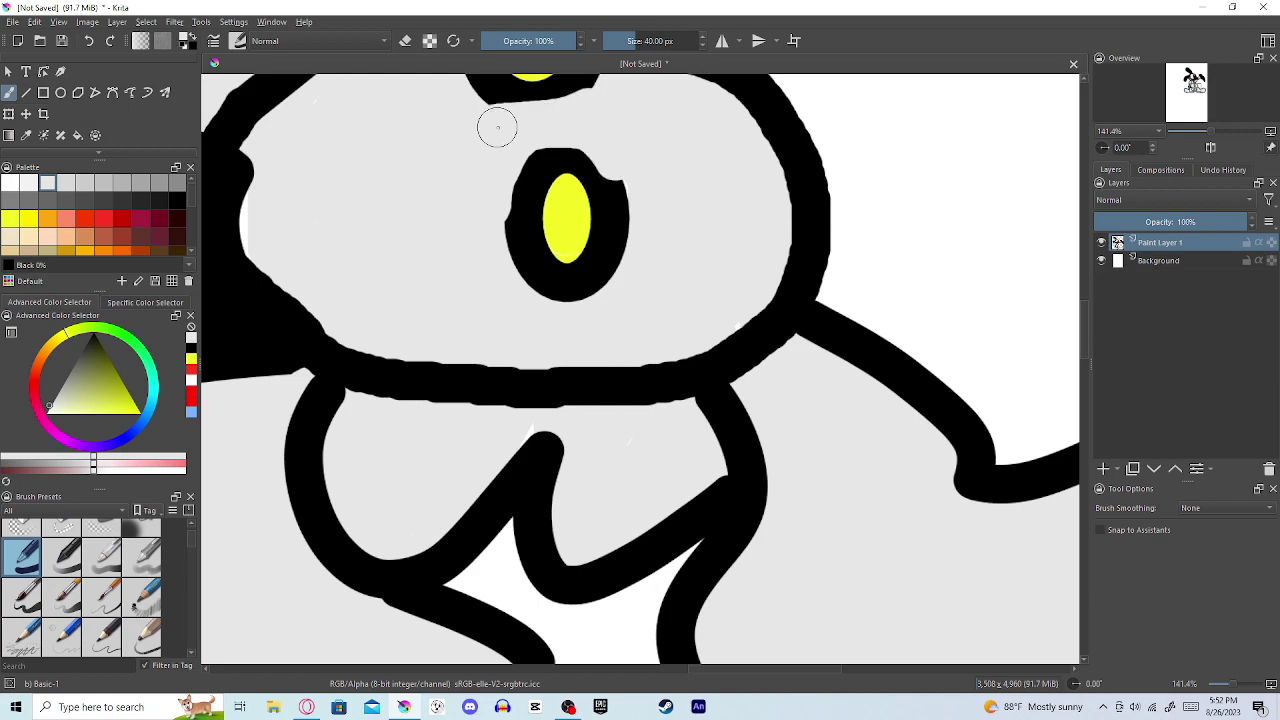
Step: Switch the painting colour back to black
key("minus")
key("minus")
key("d")
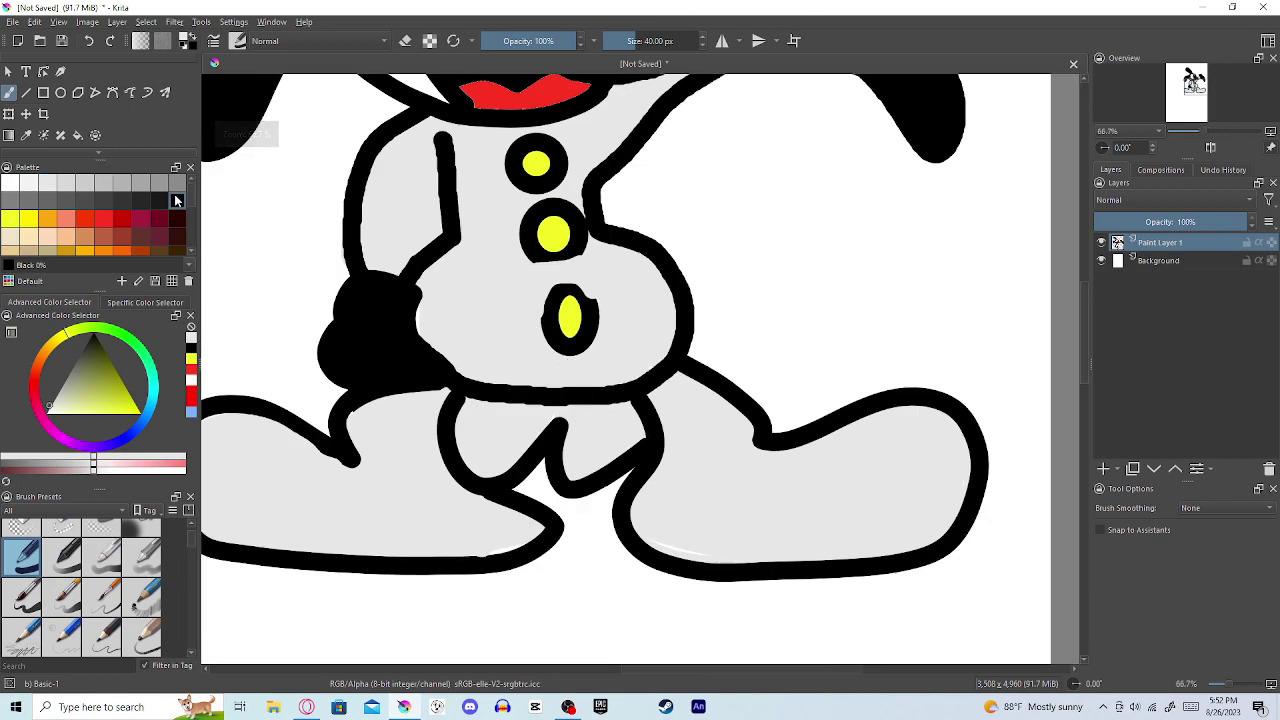
Step: Try to redraw the black rings around the middle and lowest buttons with the Ellipse tool
left_click(62, 93)
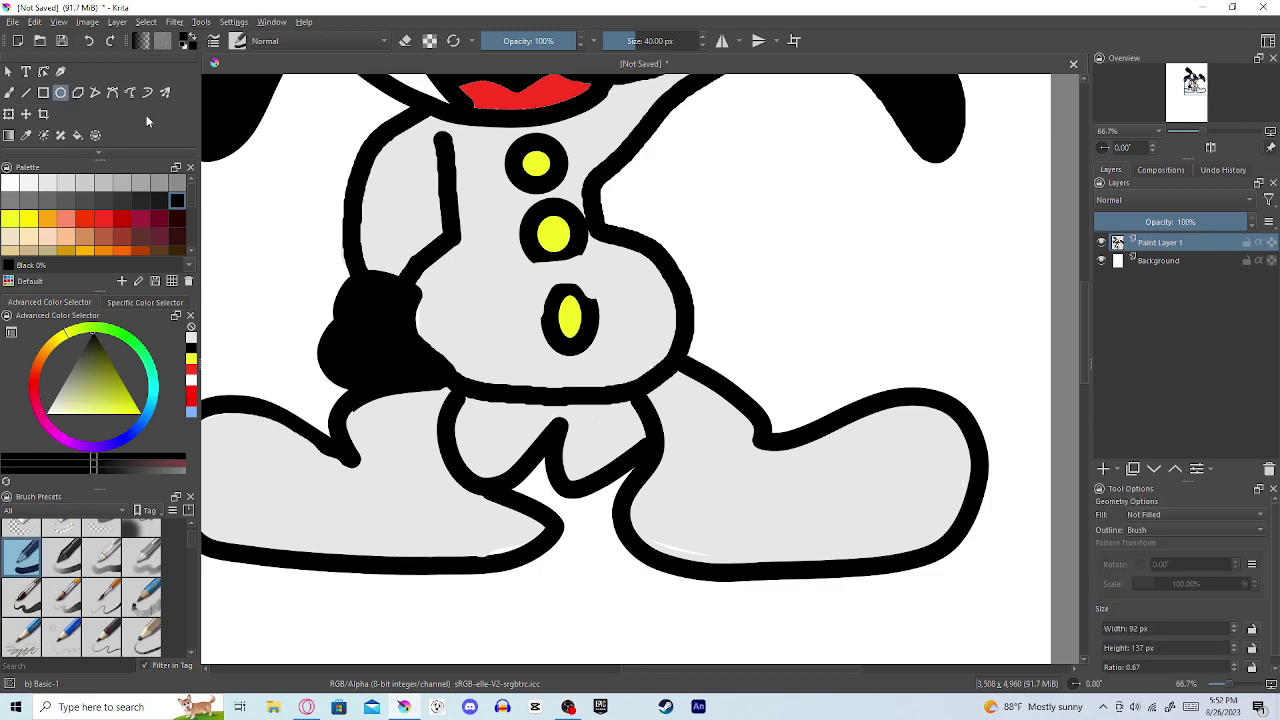
left_click_drag(515, 207, 598, 360)
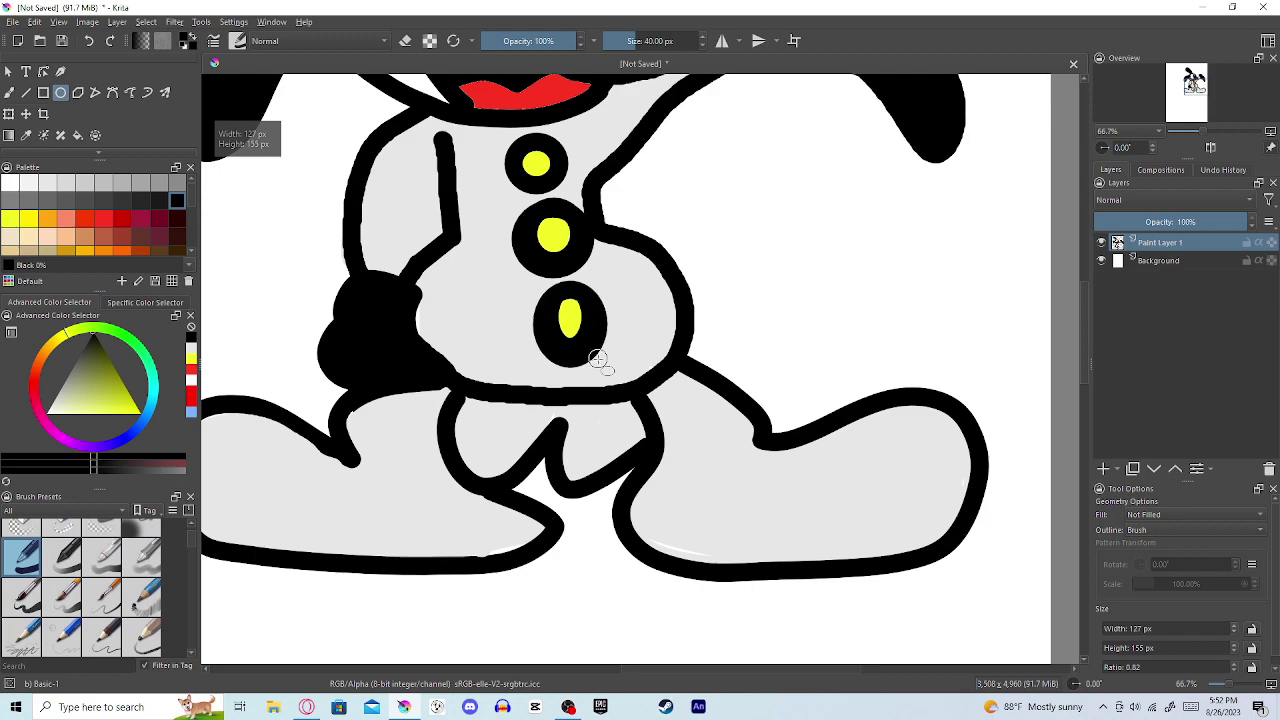
left_click(90, 40)
left_click(90, 40)
scroll(522, 205, "down", 1)
scroll(528, 212, "up", 1)
left_click_drag(528, 212, 584, 290)
left_click(89, 41)
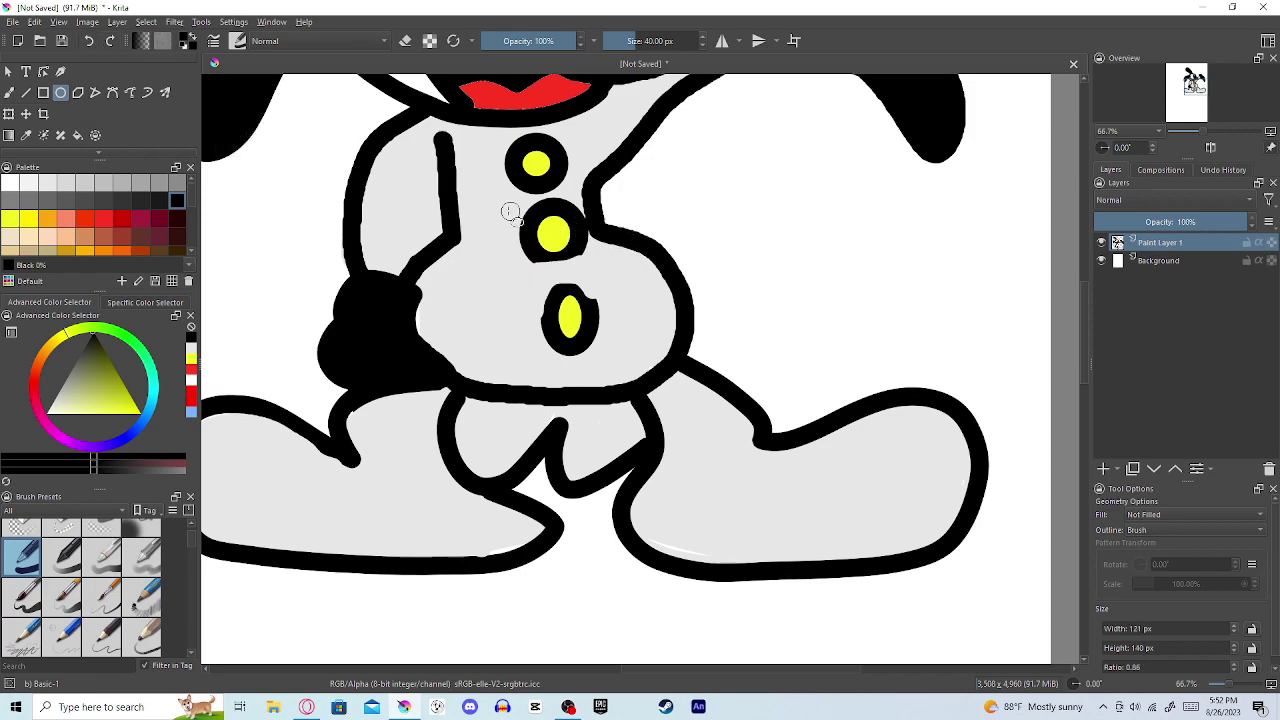
left_click_drag(524, 209, 588, 283)
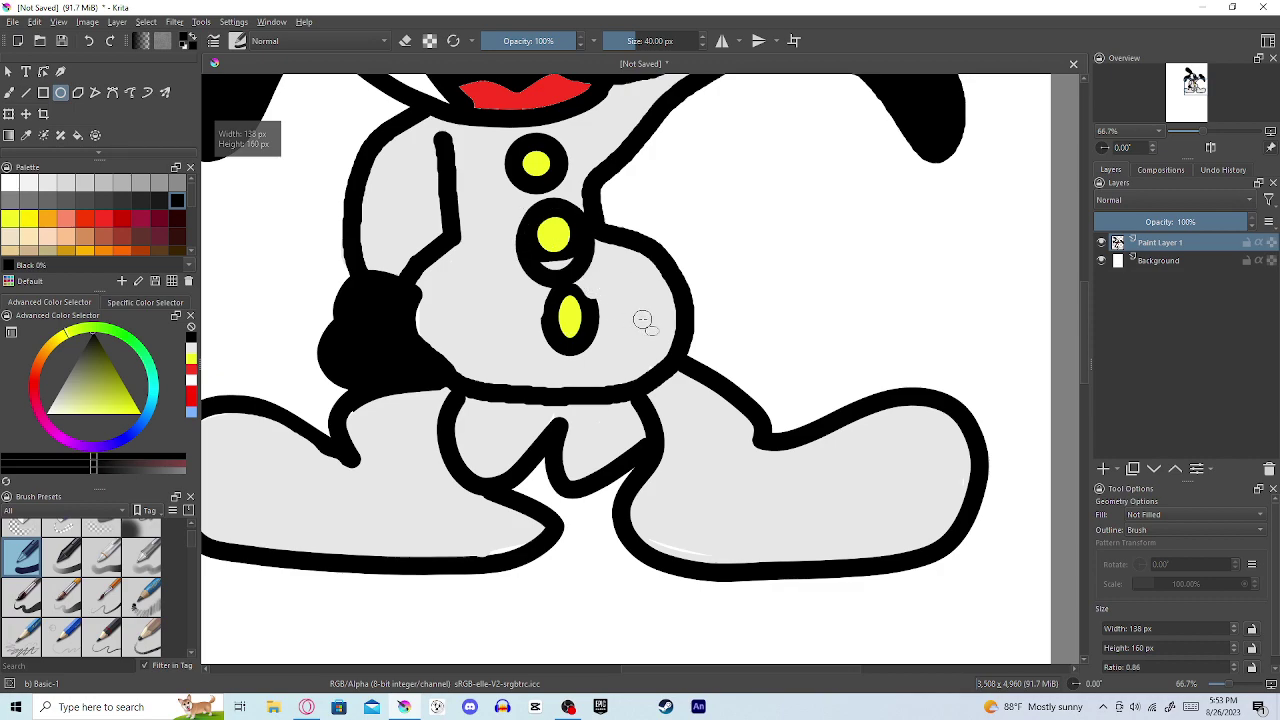
left_click(89, 41)
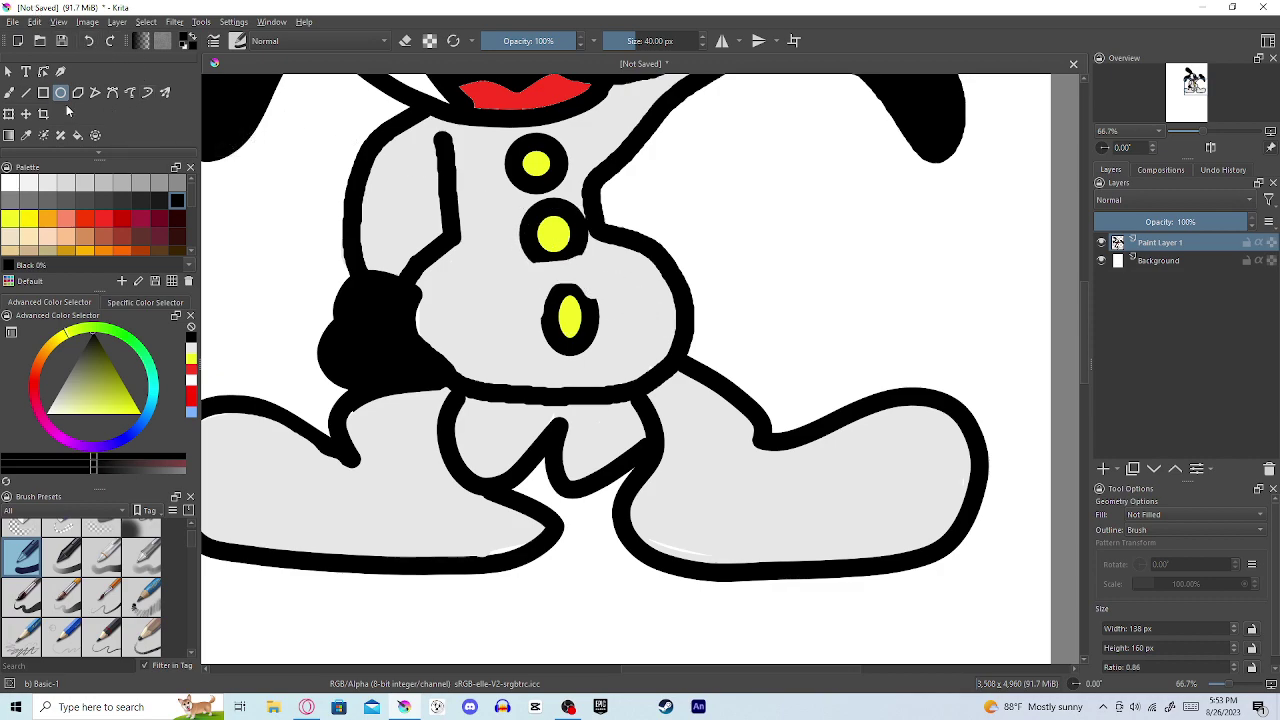
Step: Set the brush smoothing to Stabilizer and repaint the damaged black ring around the middle button
left_click(9, 92)
scroll(557, 243, "up", 5)
left_click(1208, 508)
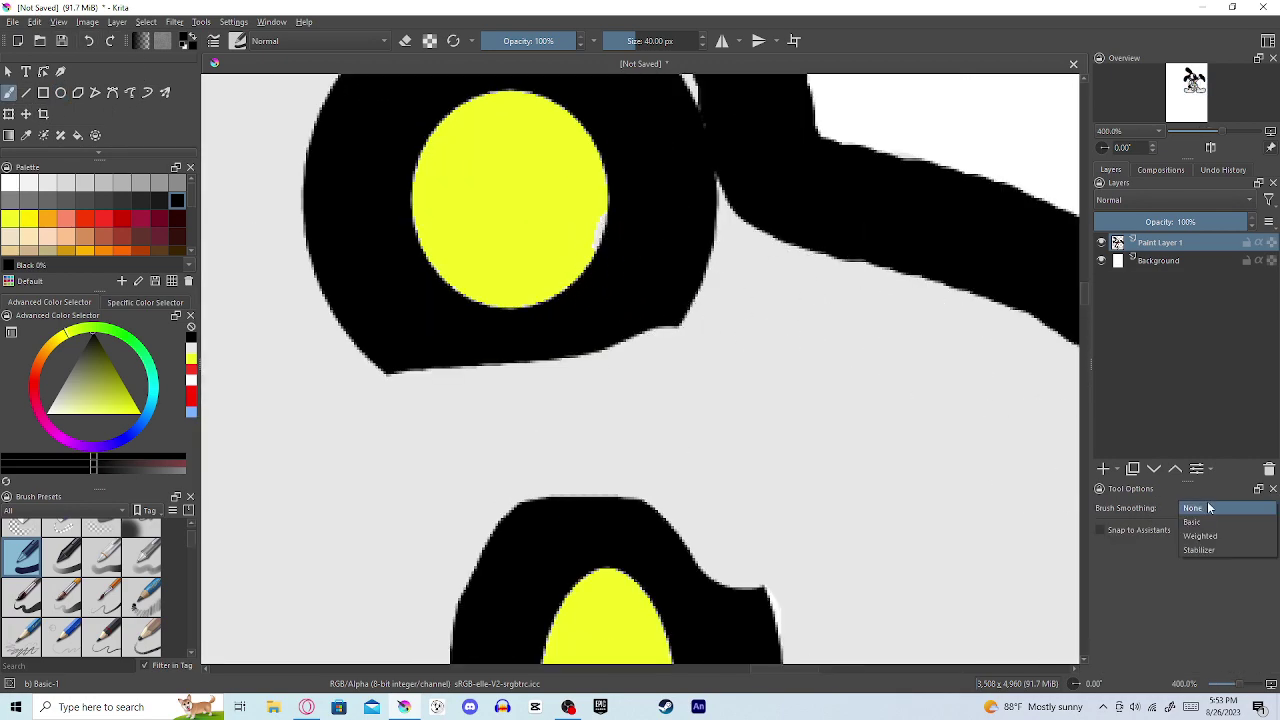
left_click(1199, 550)
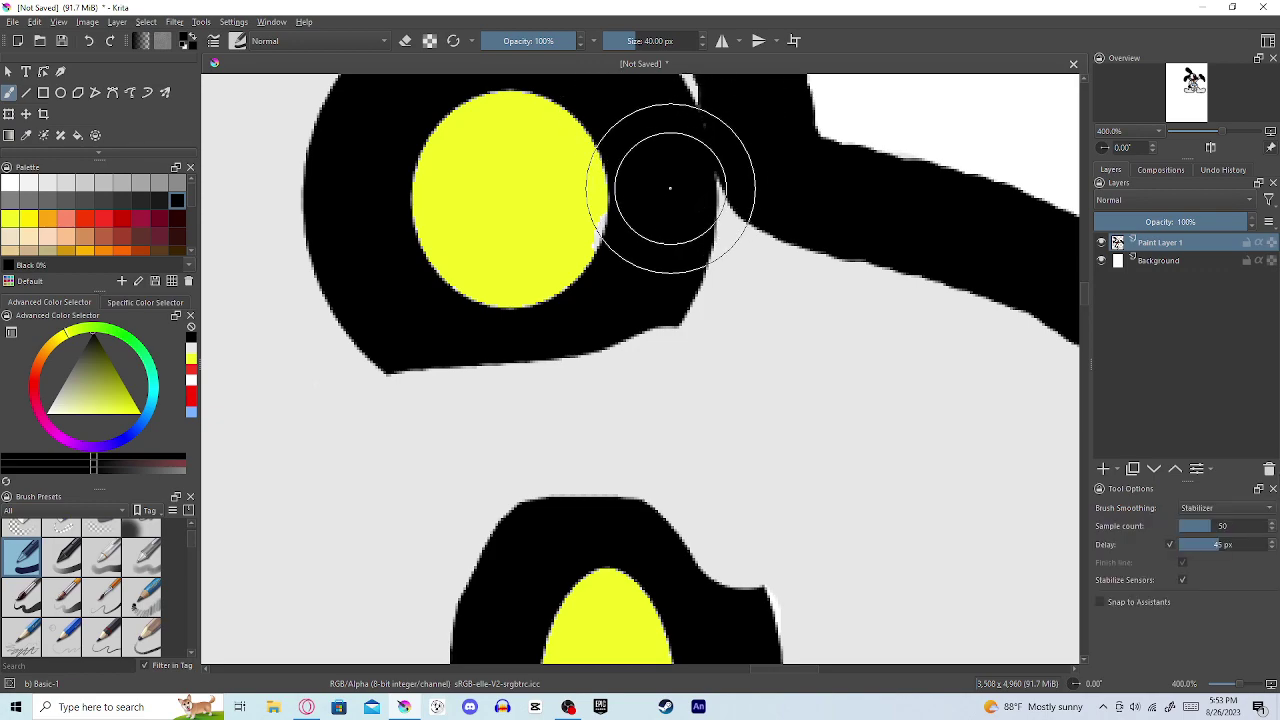
mouse_move(660, 240)
left_mouse_down()
mouse_move(626, 342)
mouse_move(581, 386)
mouse_move(473, 400)
mouse_move(412, 370)
mouse_move(378, 323)
mouse_move(355, 236)
mouse_move(367, 170)
left_mouse_up()
scroll(586, 371, "down", 4)
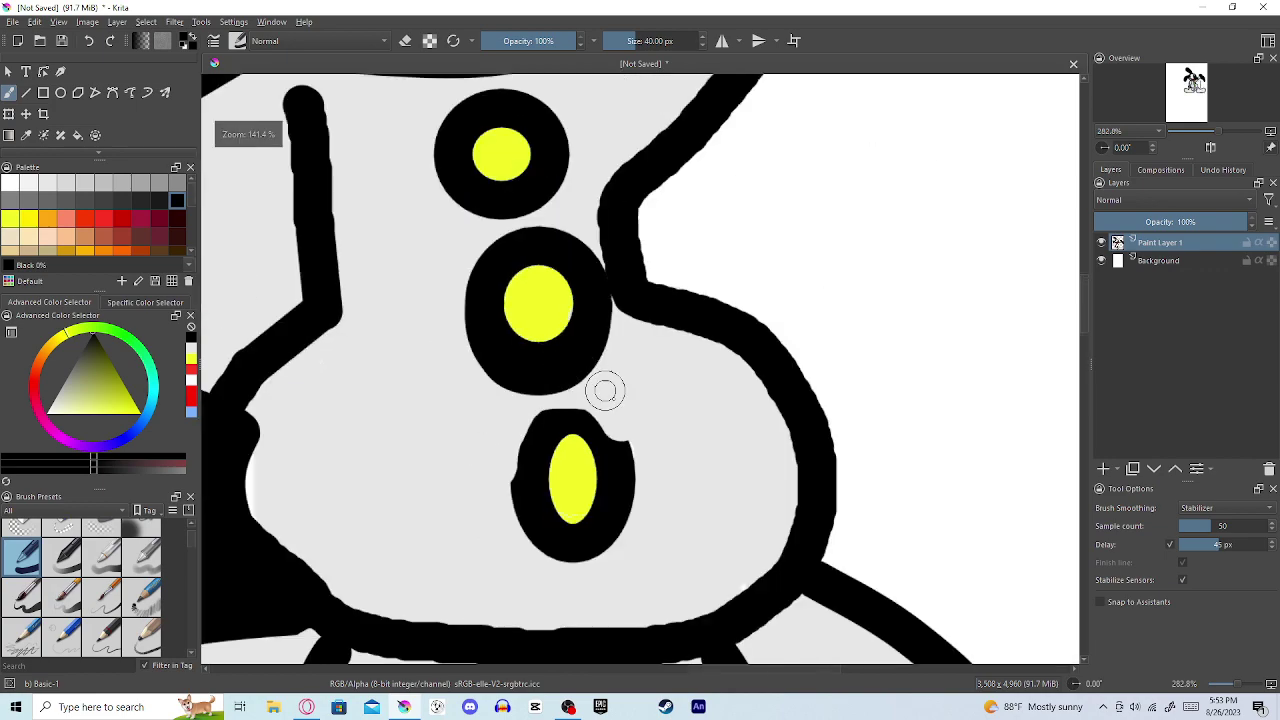
Step: Repaint the damaged black ring around the lowest button, undoing the unsatisfactory strokes
scroll(586, 371, "up", 4)
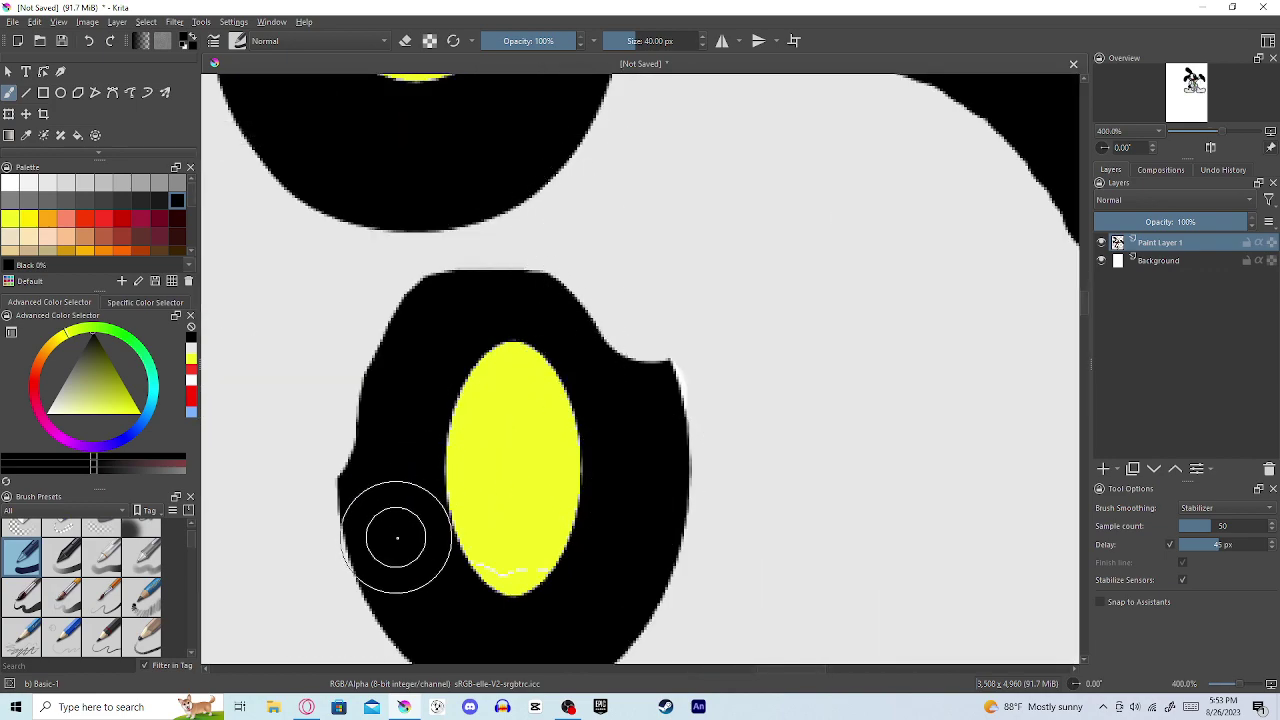
mouse_move(400, 537)
left_mouse_down()
mouse_move(360, 466)
mouse_move(354, 418)
mouse_move(360, 361)
mouse_move(397, 306)
mouse_move(461, 278)
mouse_move(561, 290)
mouse_move(618, 343)
mouse_move(631, 417)
left_mouse_up()
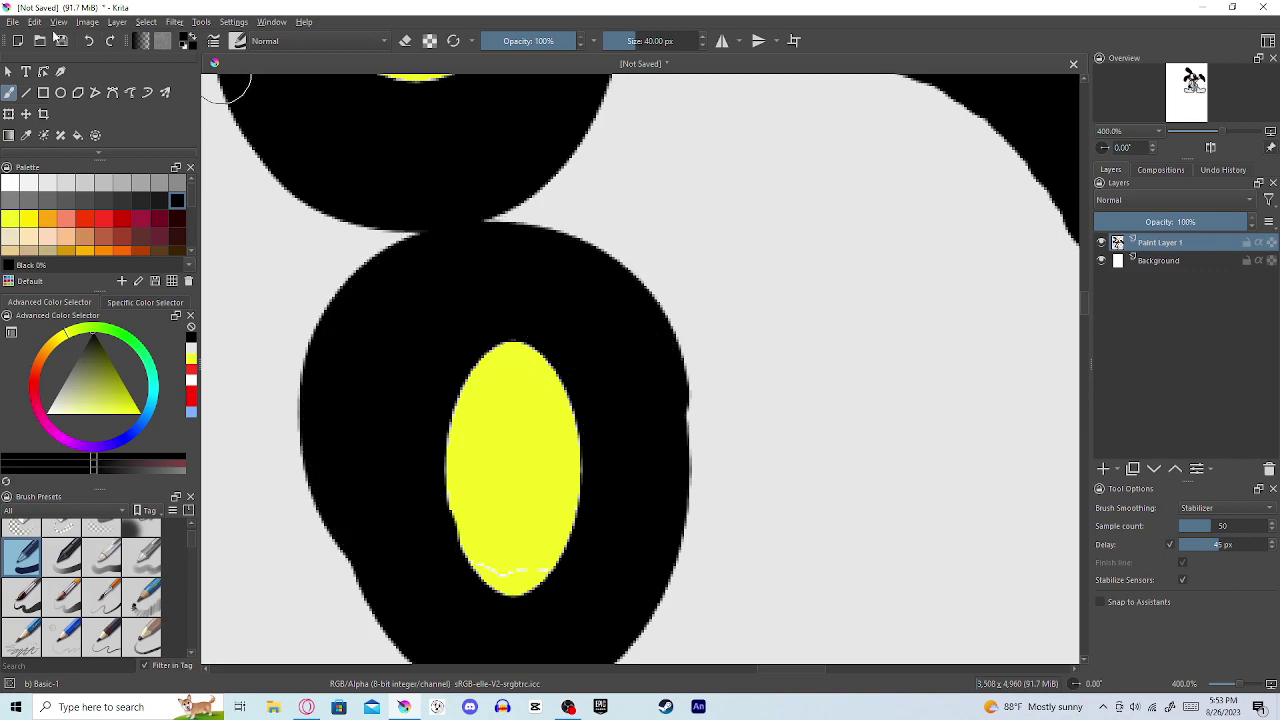
left_click(88, 40)
left_click_drag(632, 386, 568, 295)
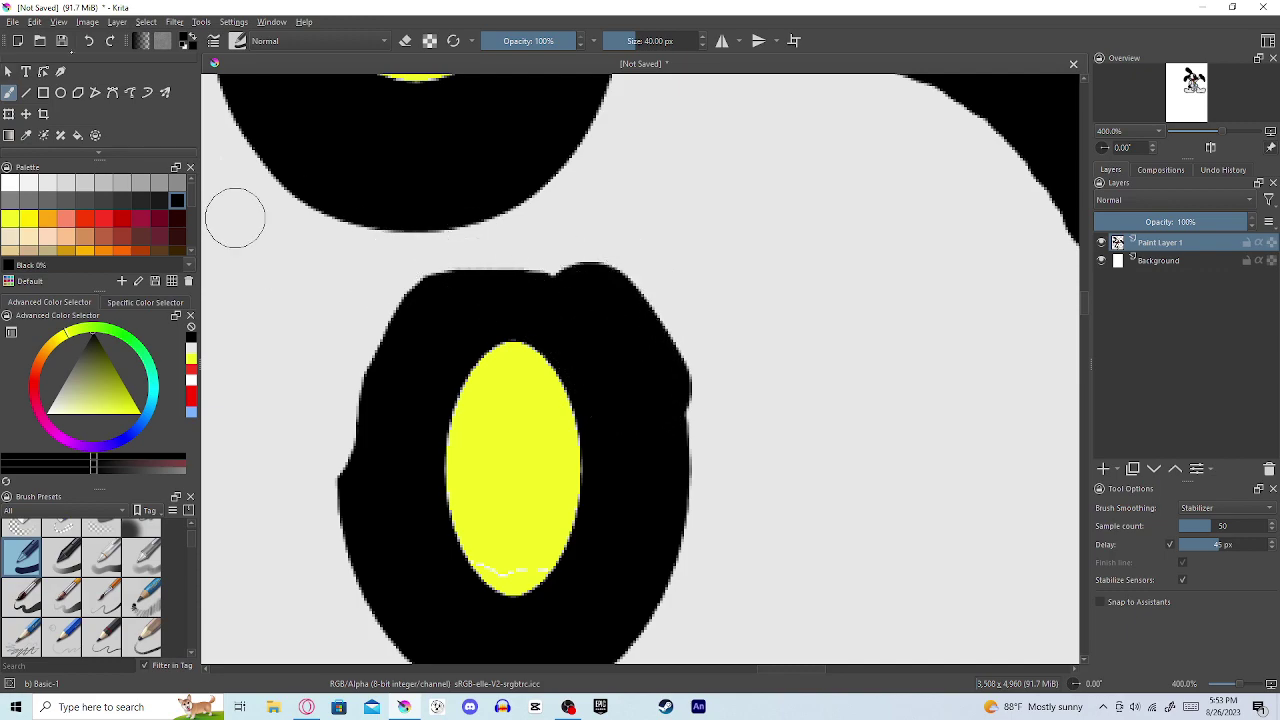
left_click(88, 40)
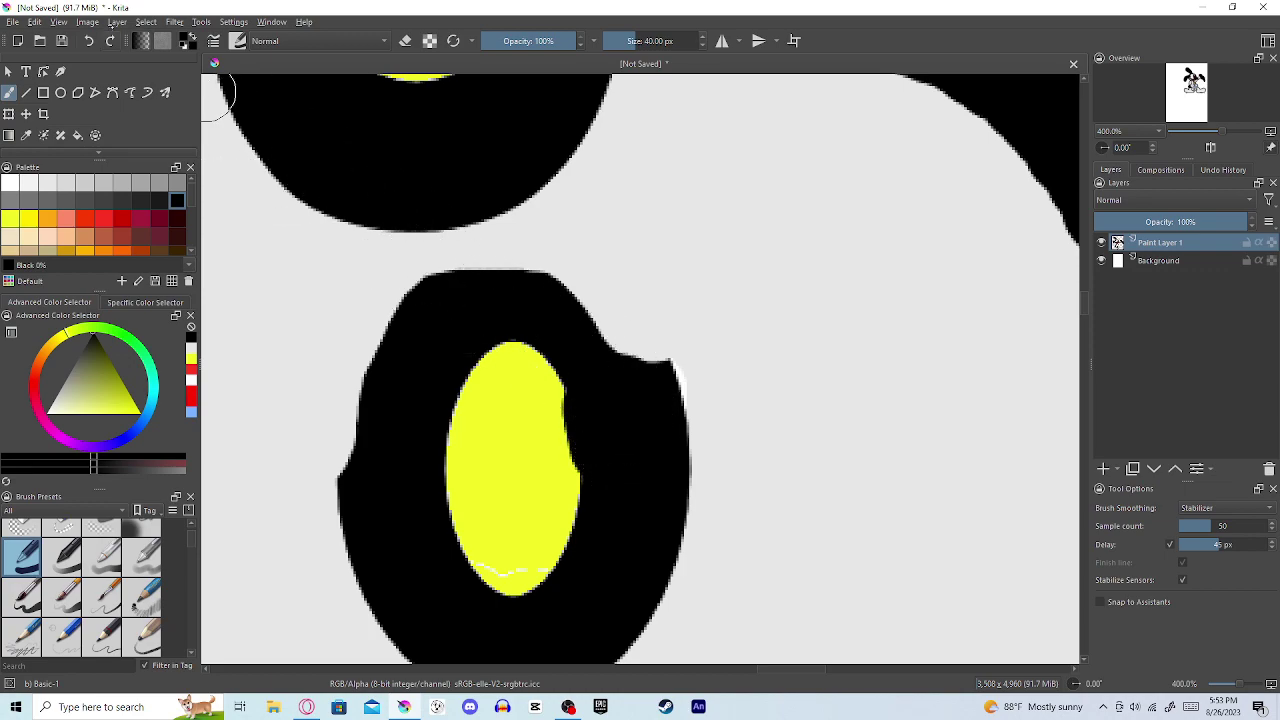
mouse_move(634, 443)
left_mouse_down()
mouse_move(620, 360)
mouse_move(586, 306)
mouse_move(517, 269)
mouse_move(453, 295)
mouse_move(406, 363)
mouse_move(420, 534)
left_mouse_up()
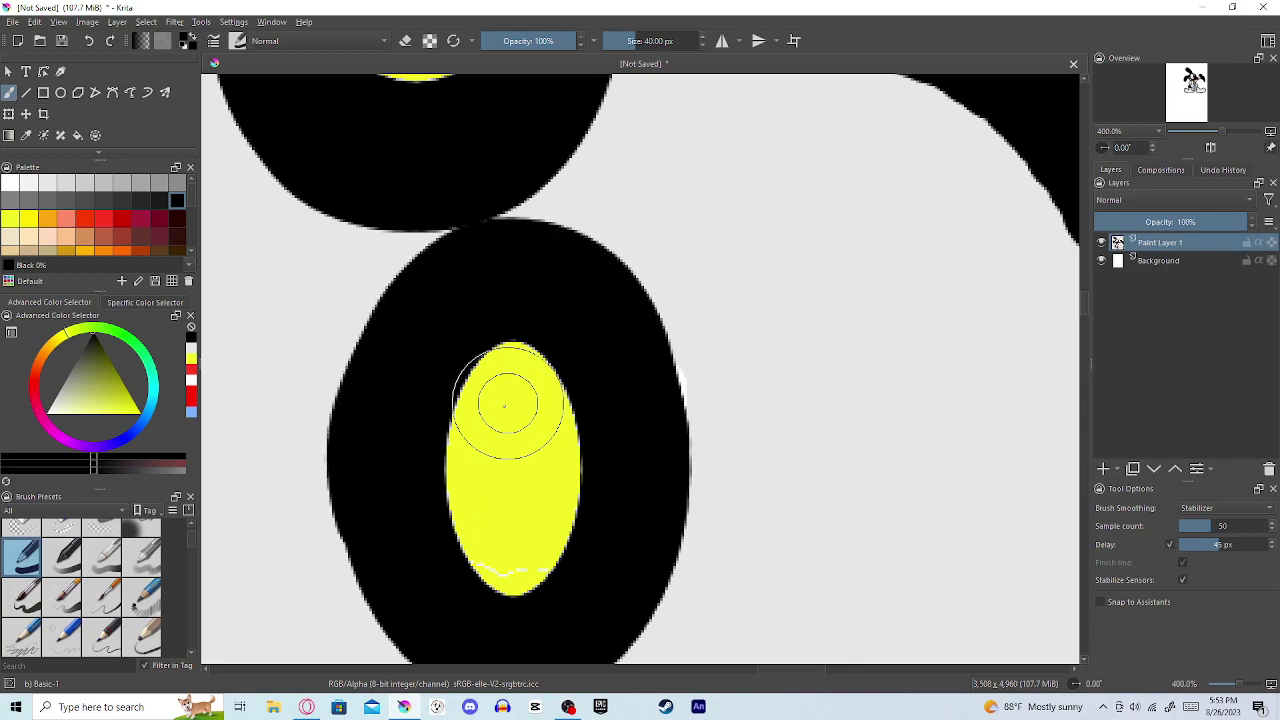
Step: Try to paint a white notch into the side of the larger black eye
scroll(764, 443, "down", 6)
scroll(836, 510, "down", 1)
scroll(903, 586, "up", 1)
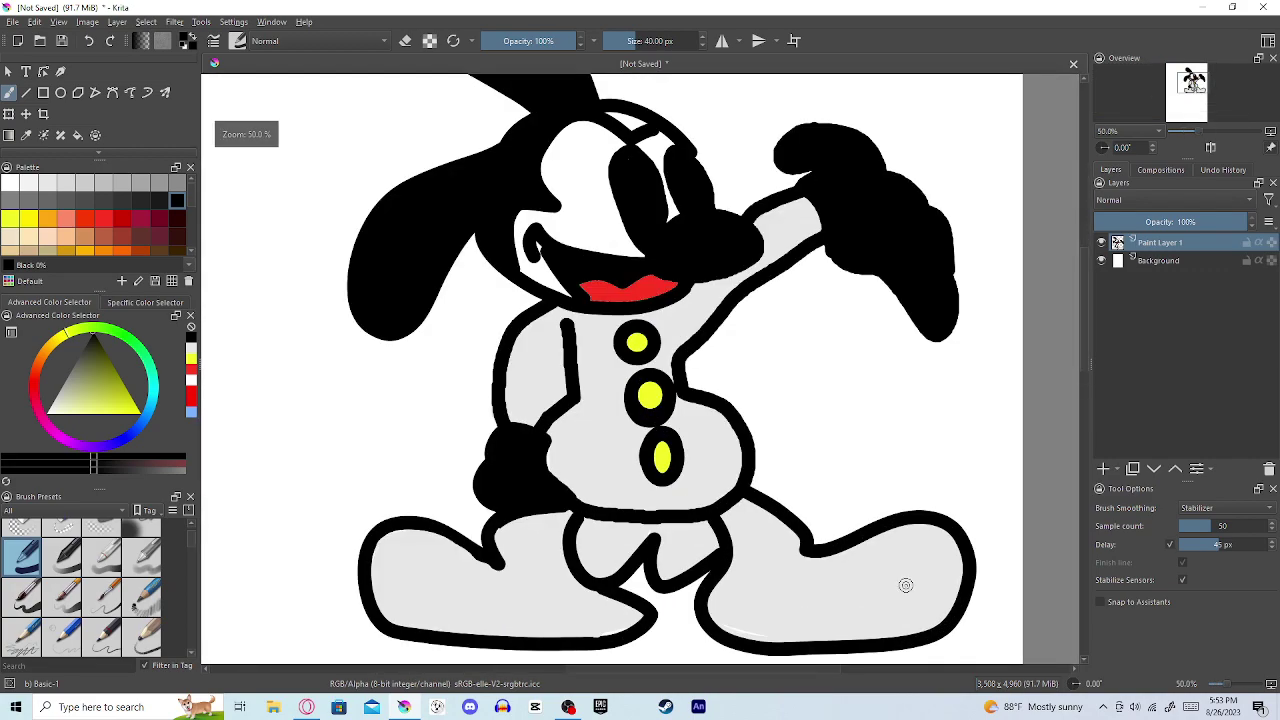
scroll(612, 133, "up", 4)
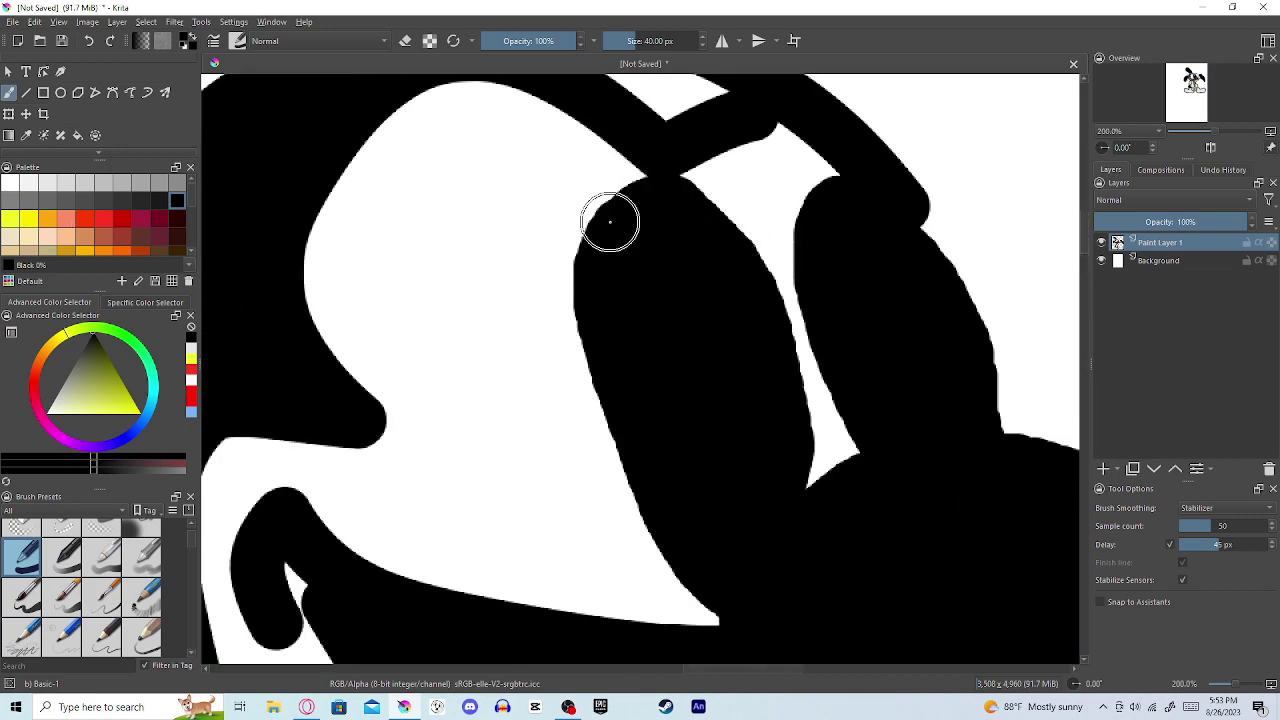
left_click(10, 183)
mouse_move(754, 297)
left_mouse_down()
mouse_move(757, 271)
mouse_move(706, 369)
mouse_move(851, 294)
left_mouse_up()
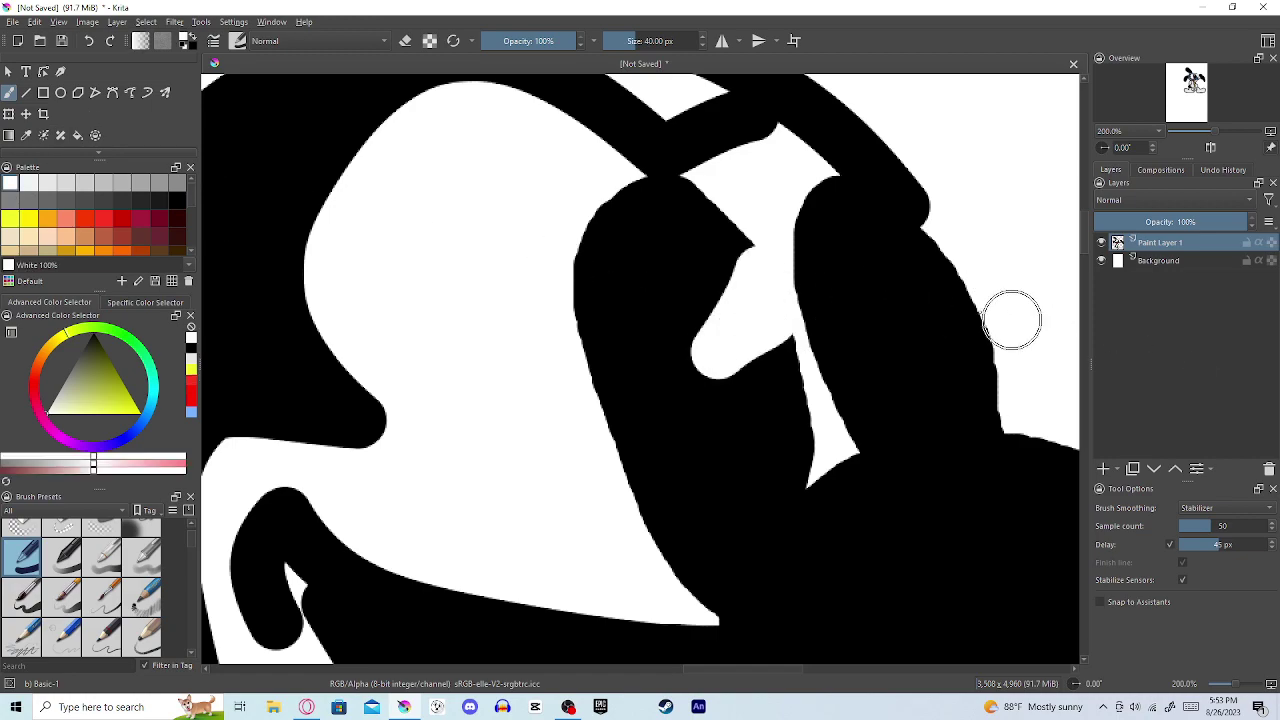
scroll(1053, 329, "down", 4)
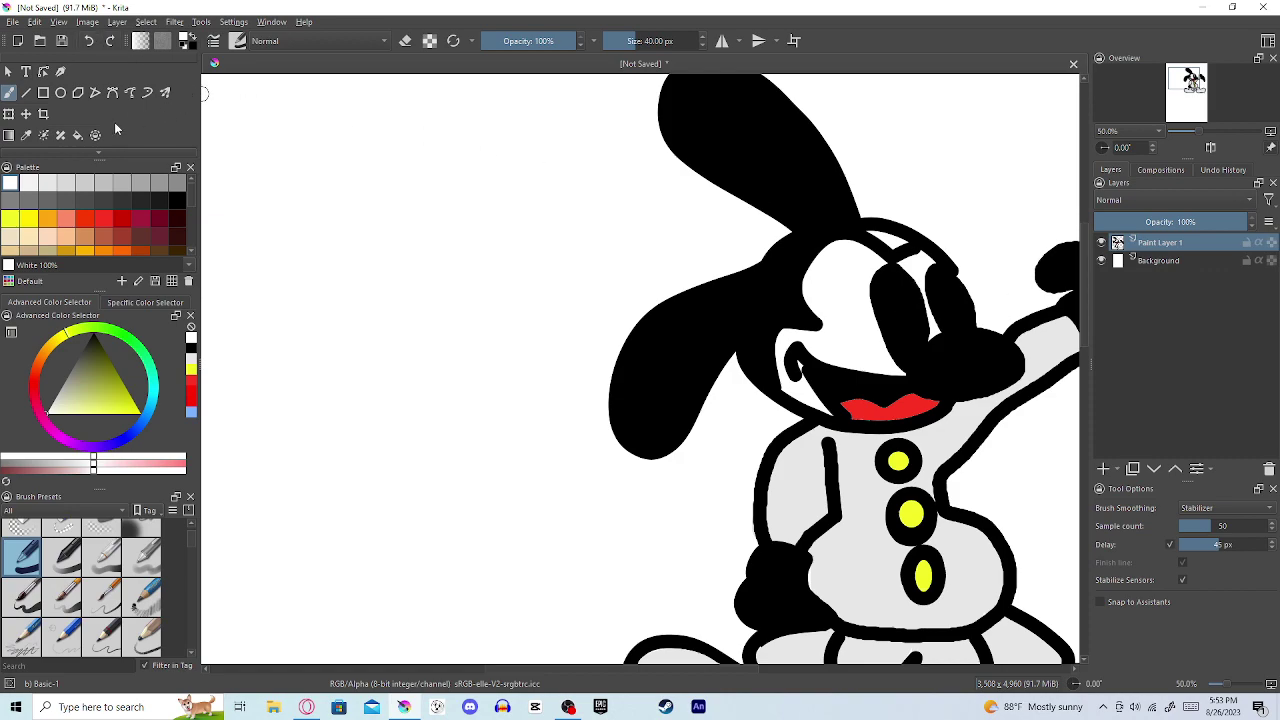
Step: Paint a curved Grey 90% shading line down the face from the forehead to the mouth outline
left_click(28, 135)
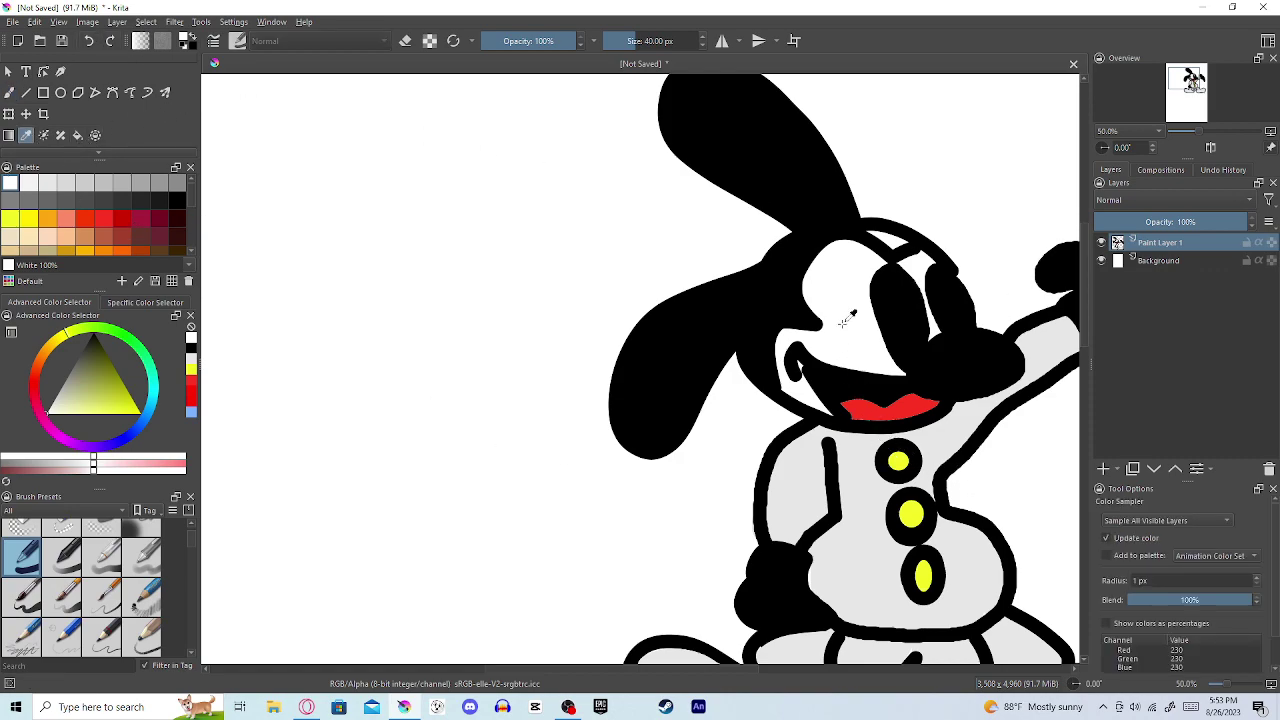
scroll(846, 319, "up", 4)
left_click(47, 183)
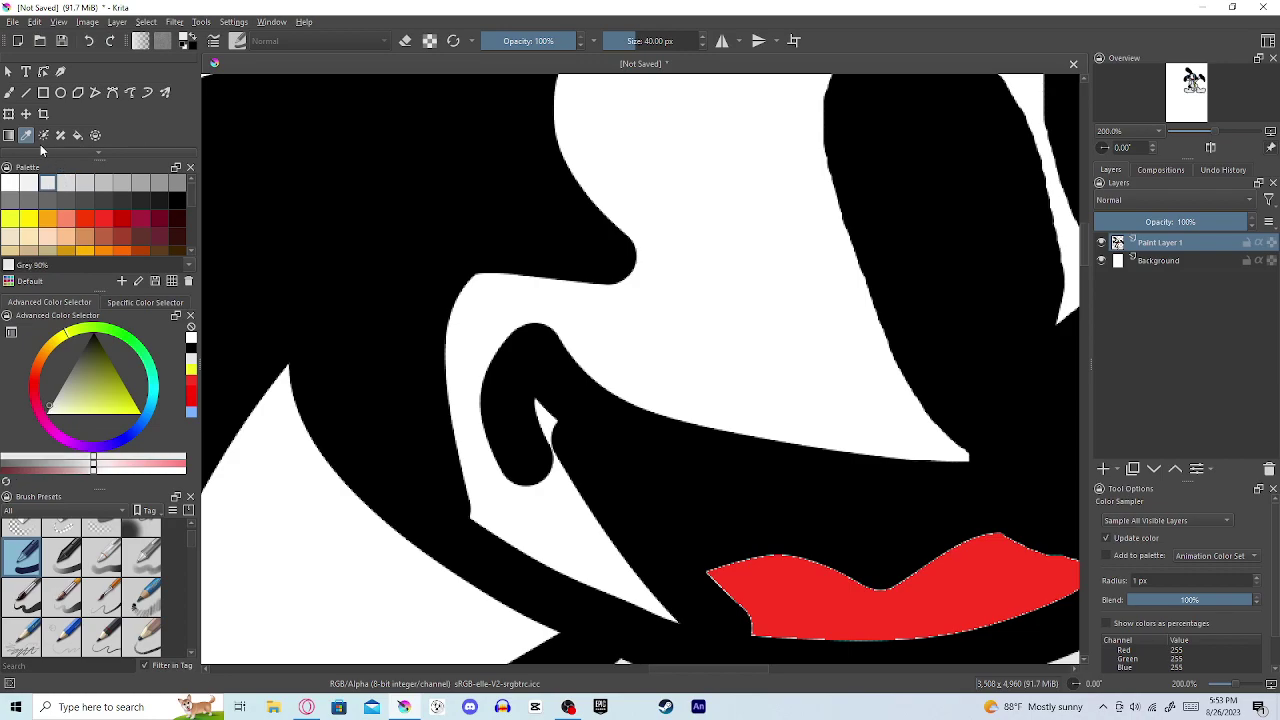
left_click(10, 93)
scroll(391, 120, "down", 5)
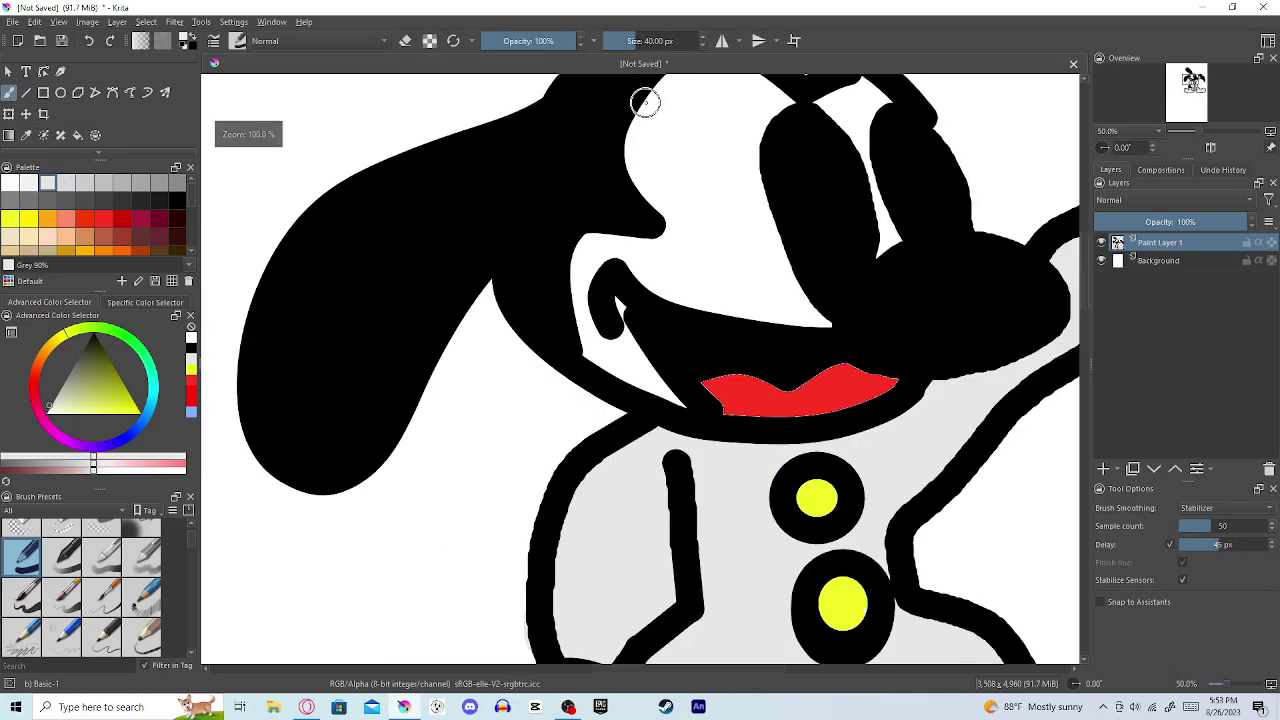
scroll(808, 100, "up", 5)
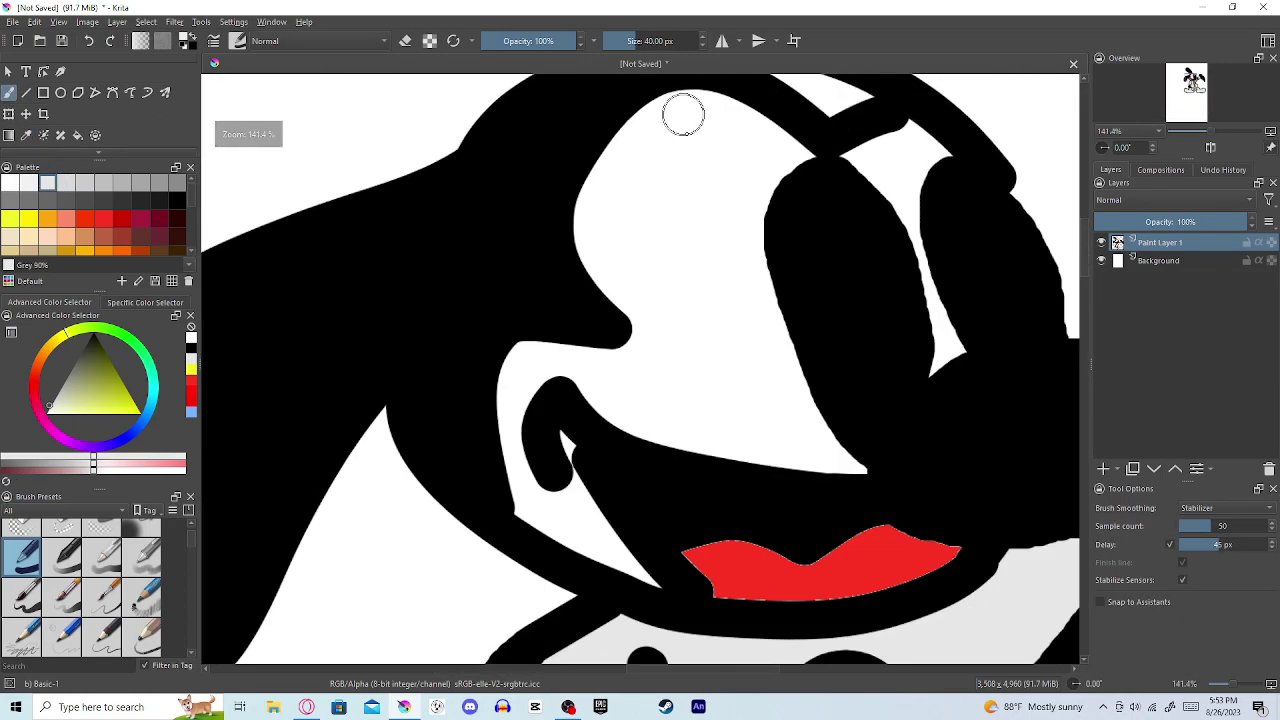
mouse_move(745, 124)
left_mouse_down()
mouse_move(684, 233)
mouse_move(674, 305)
mouse_move(726, 446)
left_mouse_up()
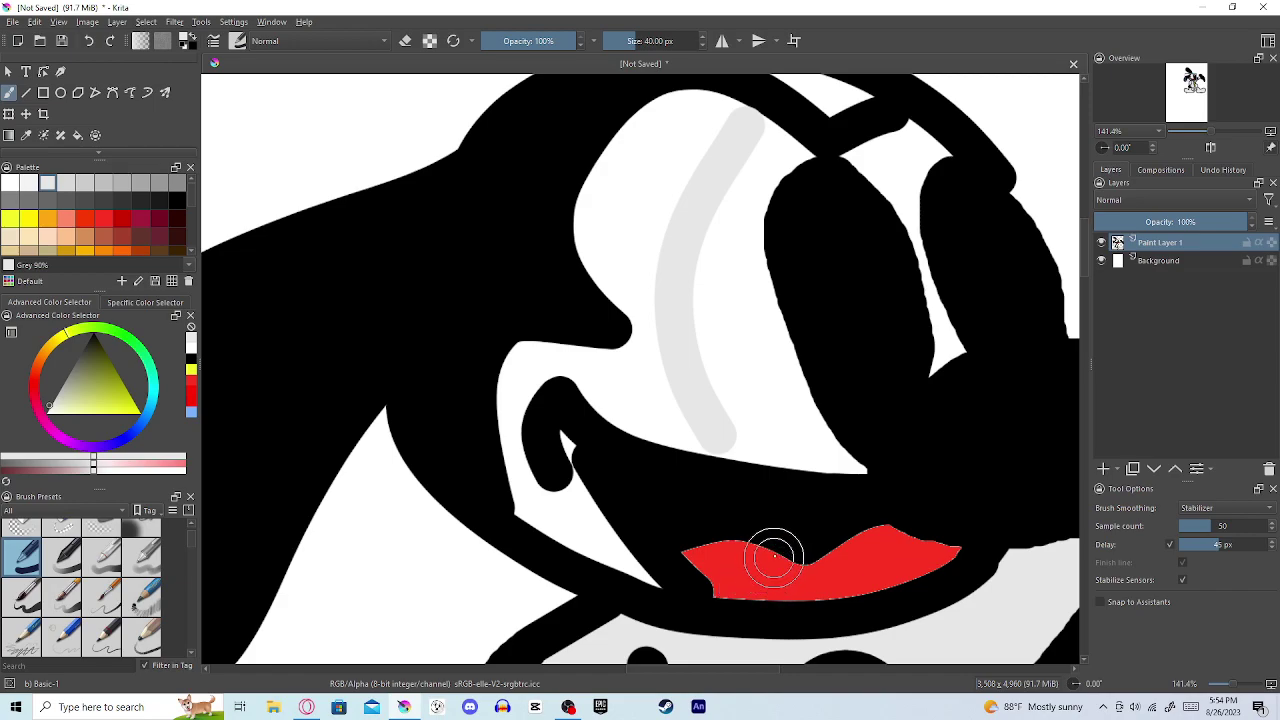
scroll(766, 531, "up", 7)
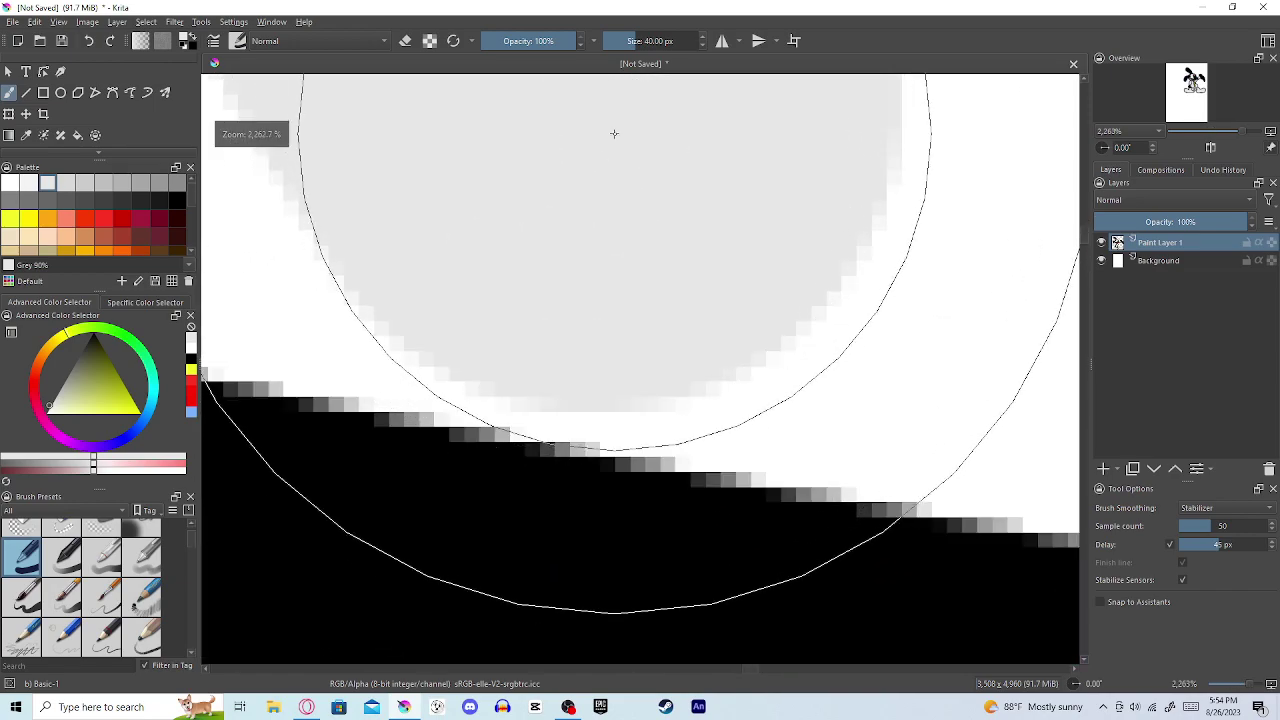
left_click(611, 132)
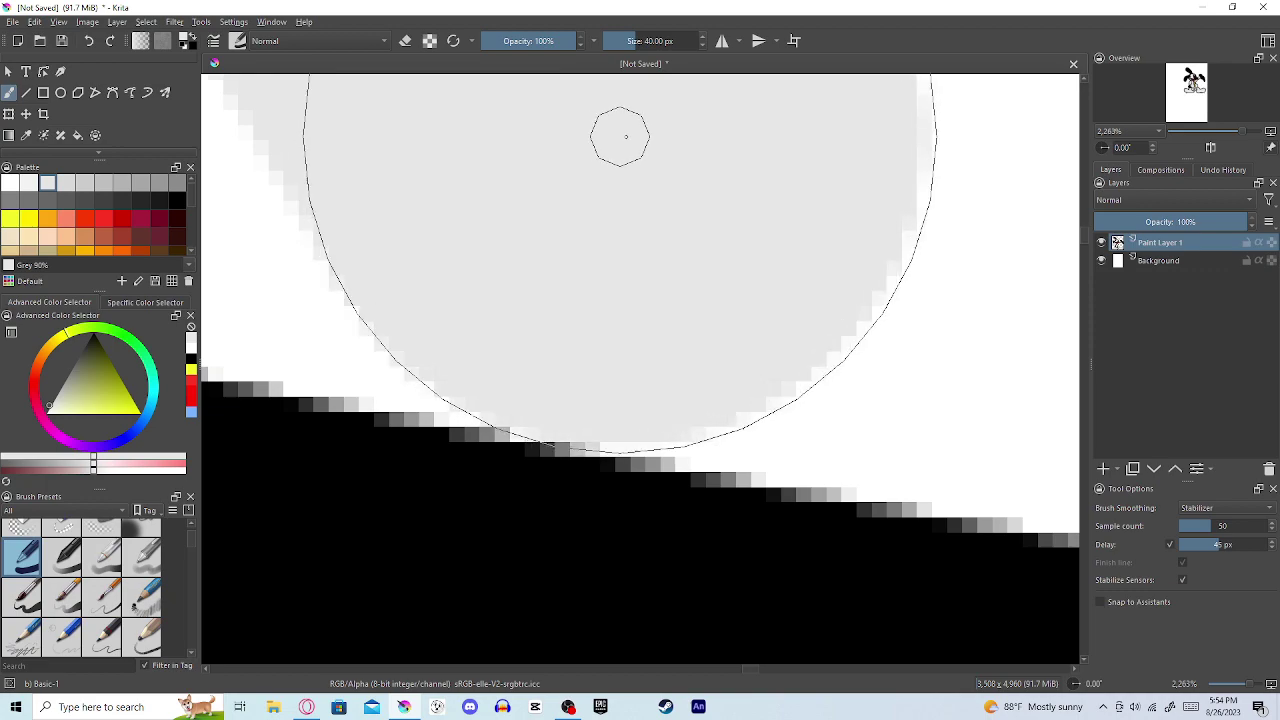
scroll(789, 160, "down", 10)
scroll(789, 137, "up", 5)
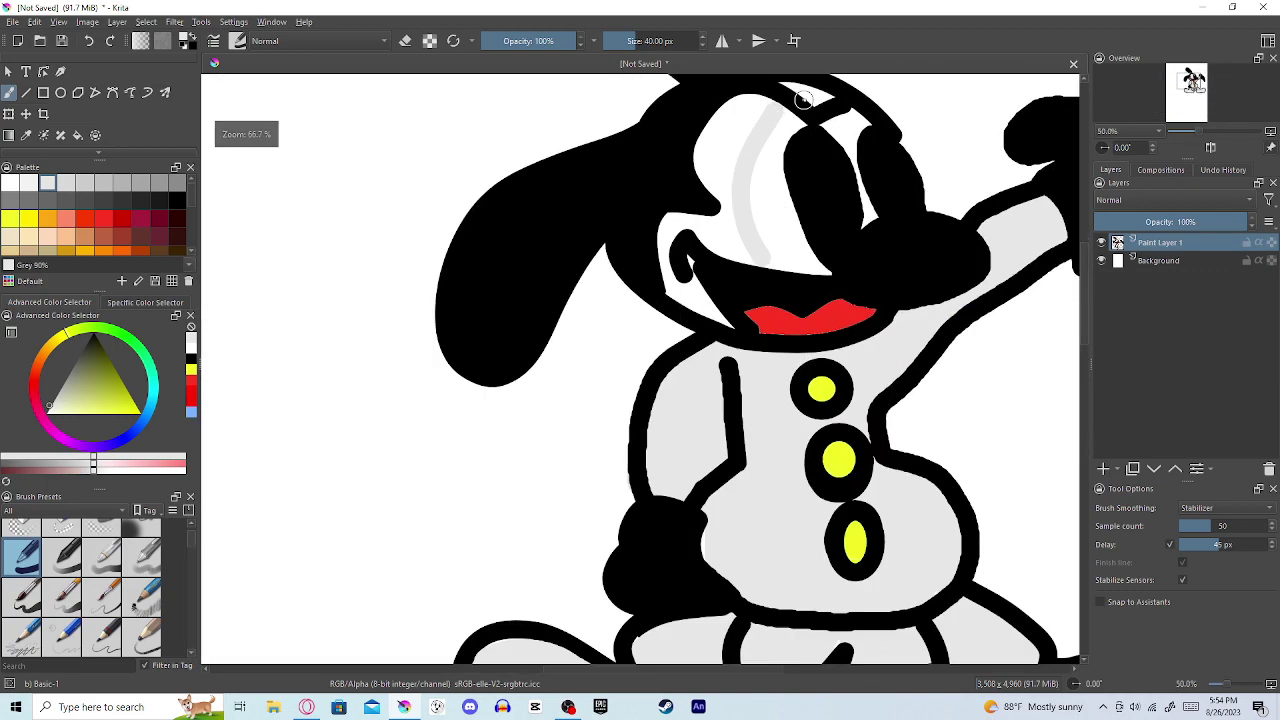
Step: Fill the cheek side of the face beside the shading line with Grey 90%
left_click(78, 135)
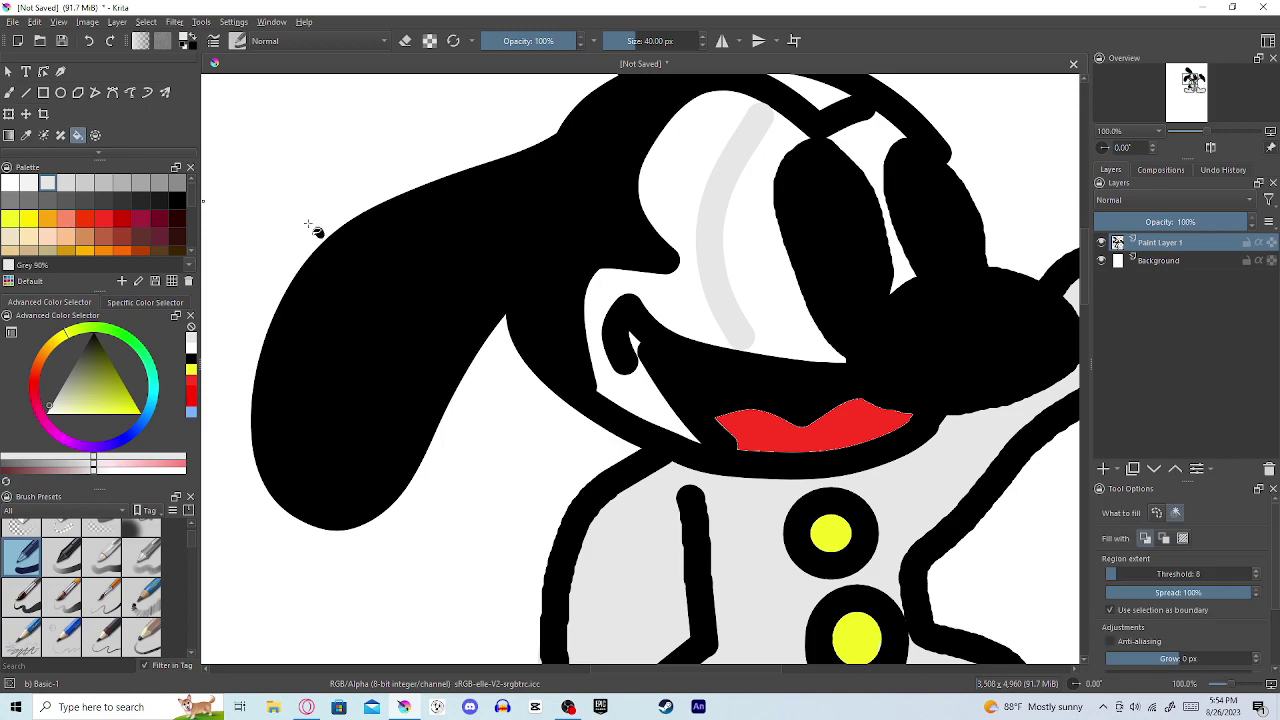
left_click(604, 296)
scroll(1043, 306, "down", 3)
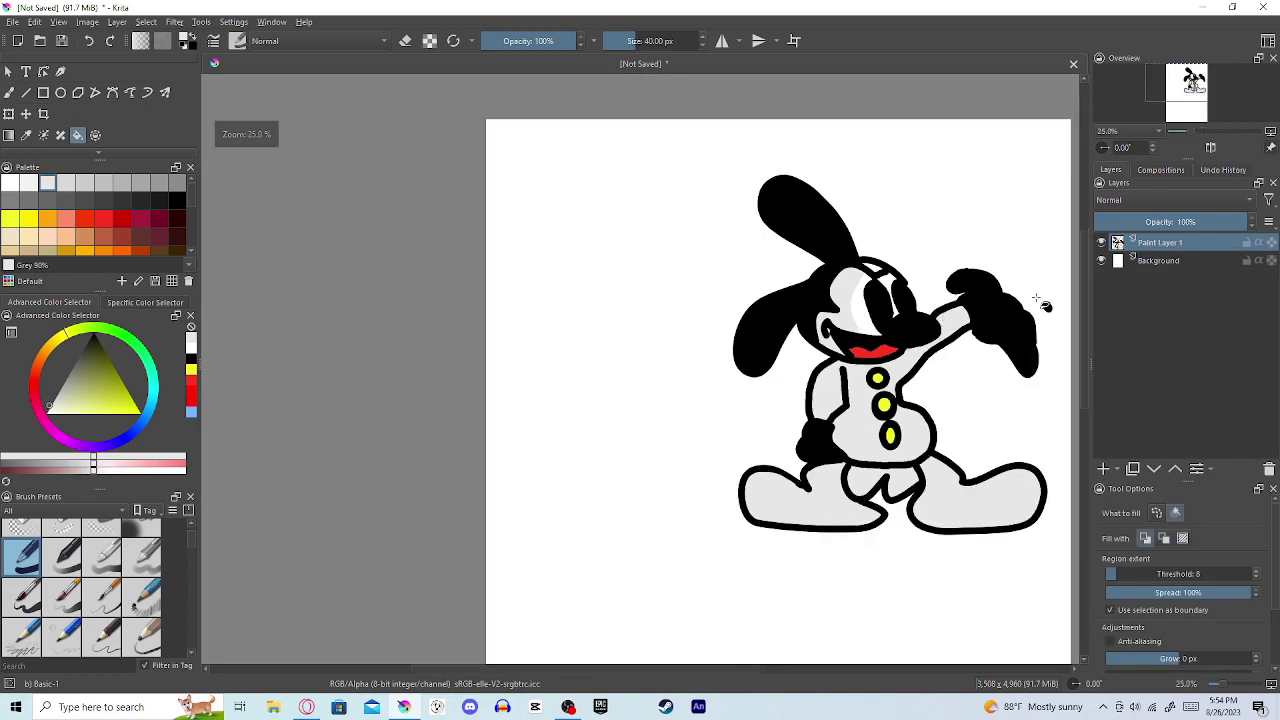
Step: Set the brush smoothing to None and paint over the thin white gap along the face shading in Grey 90%
scroll(766, 209, "up", 8)
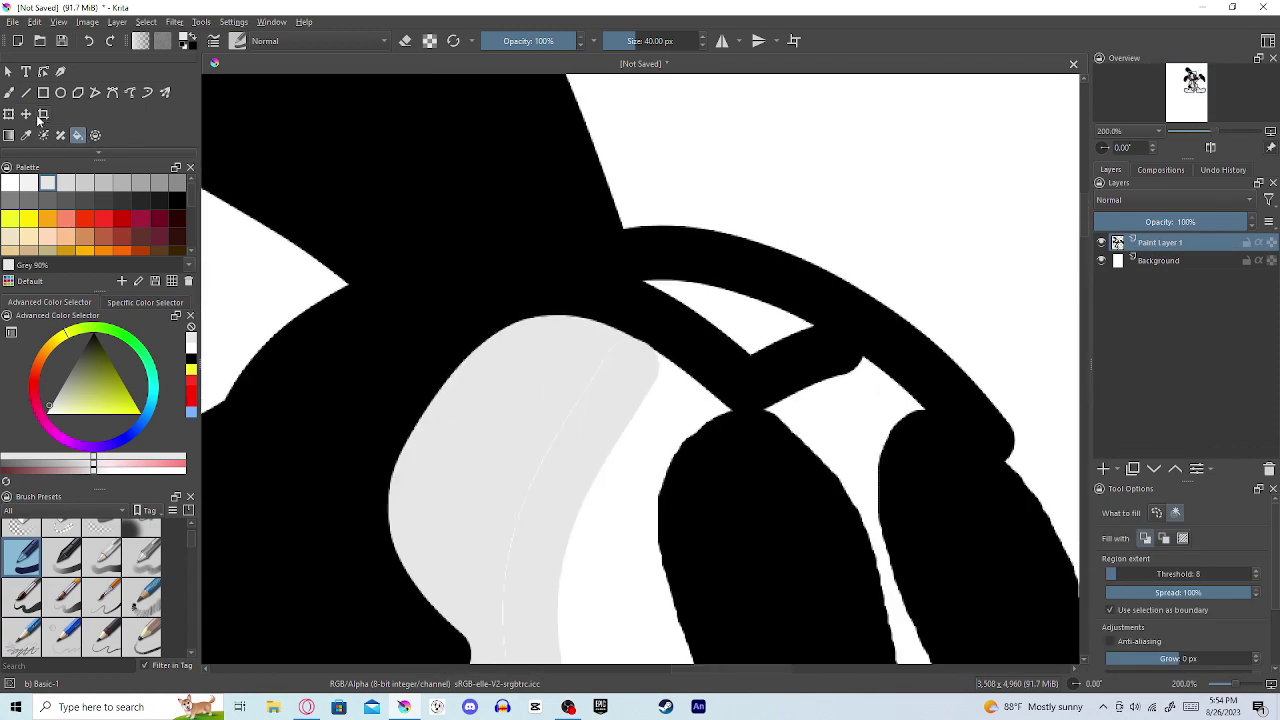
left_click(9, 93)
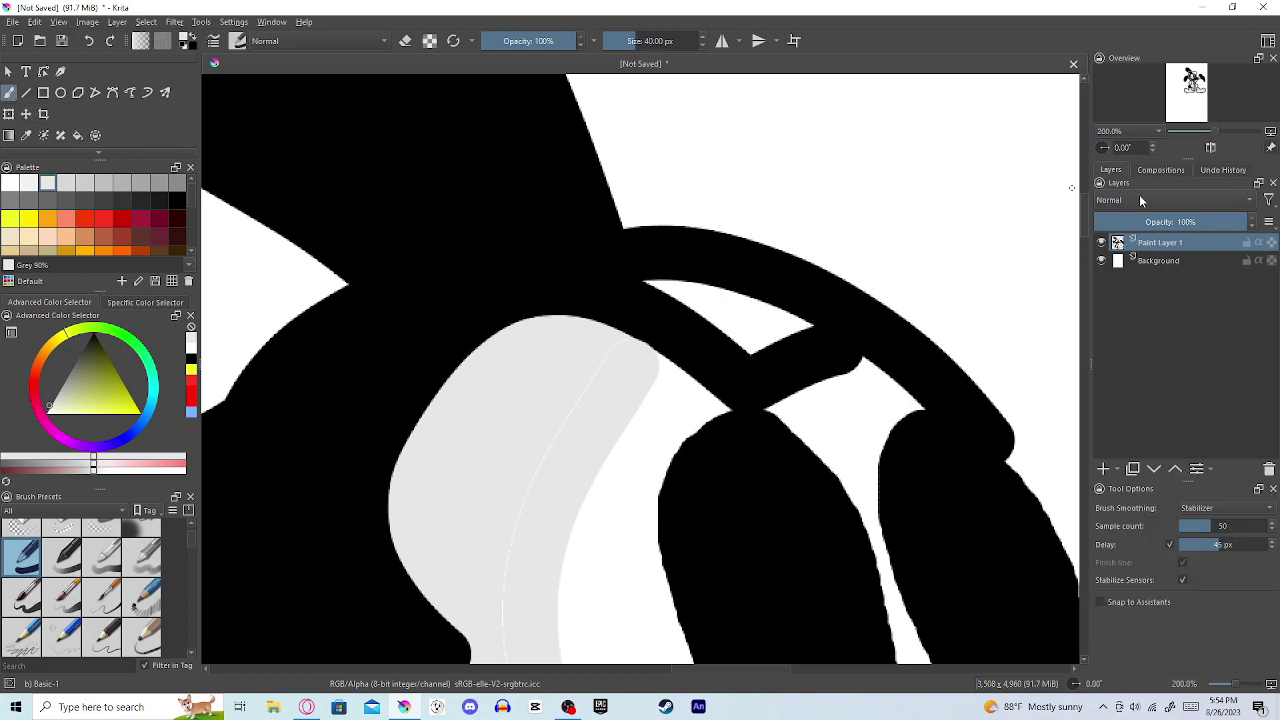
left_click(1244, 512)
left_click(1188, 466)
scroll(700, 300, "up", 5)
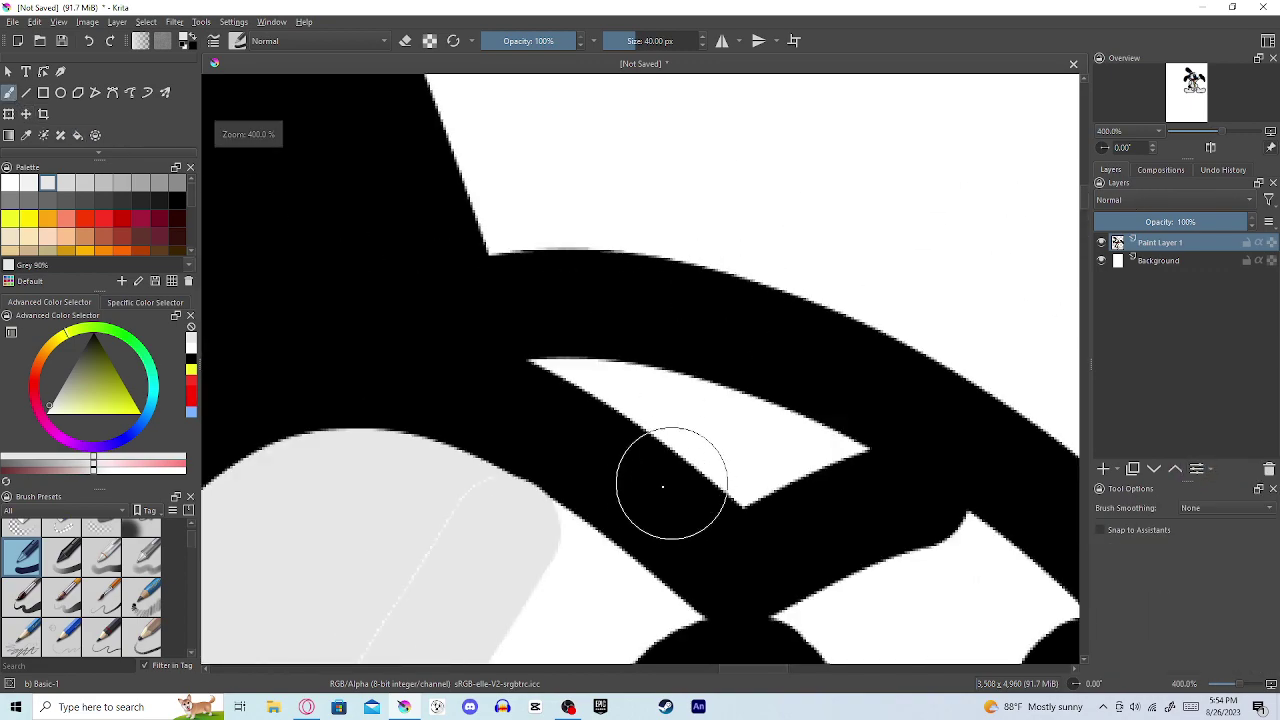
scroll(843, 343, "down", 7)
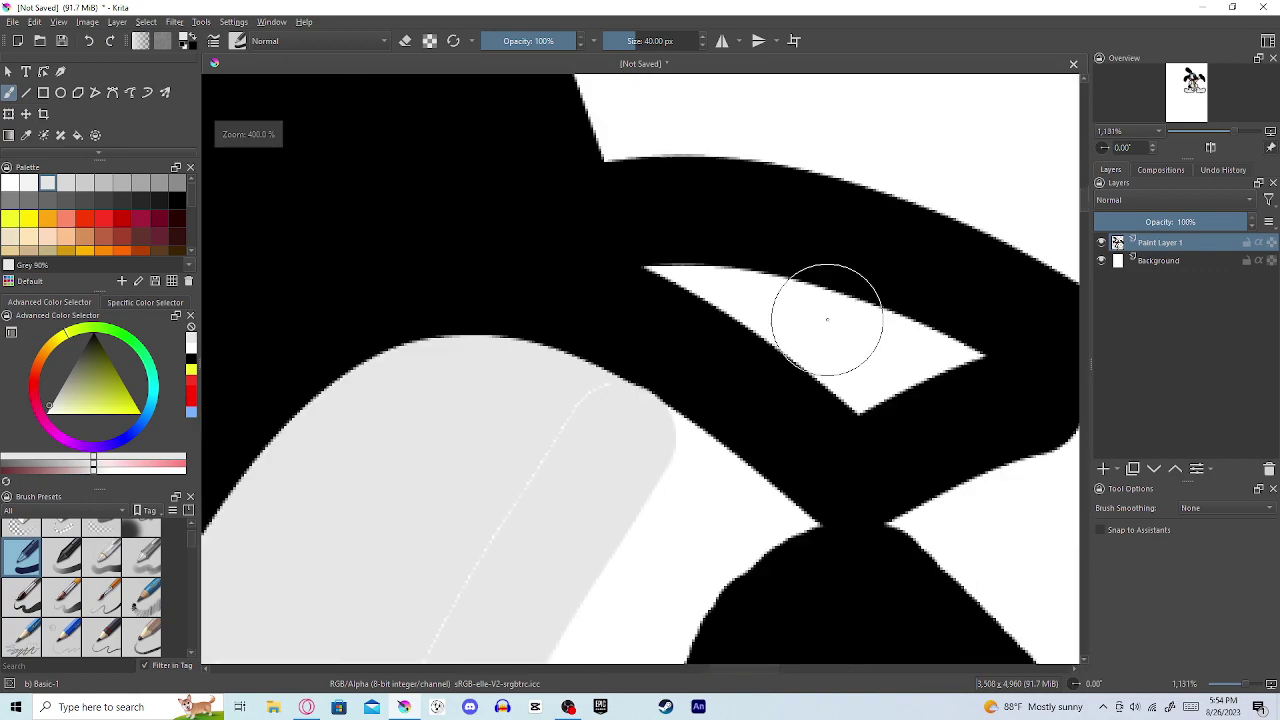
scroll(757, 345, "up", 4)
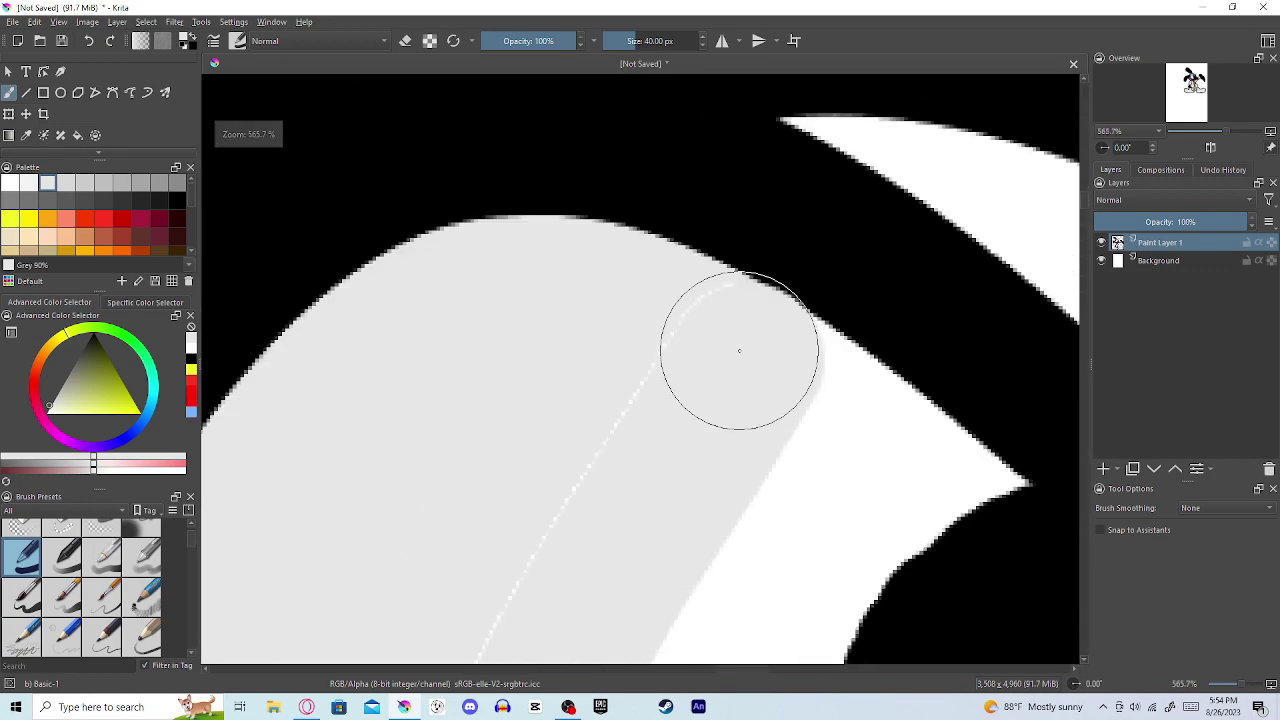
scroll(543, 466, "down", 9)
scroll(537, 547, "up", 4)
scroll(537, 547, "up", 3)
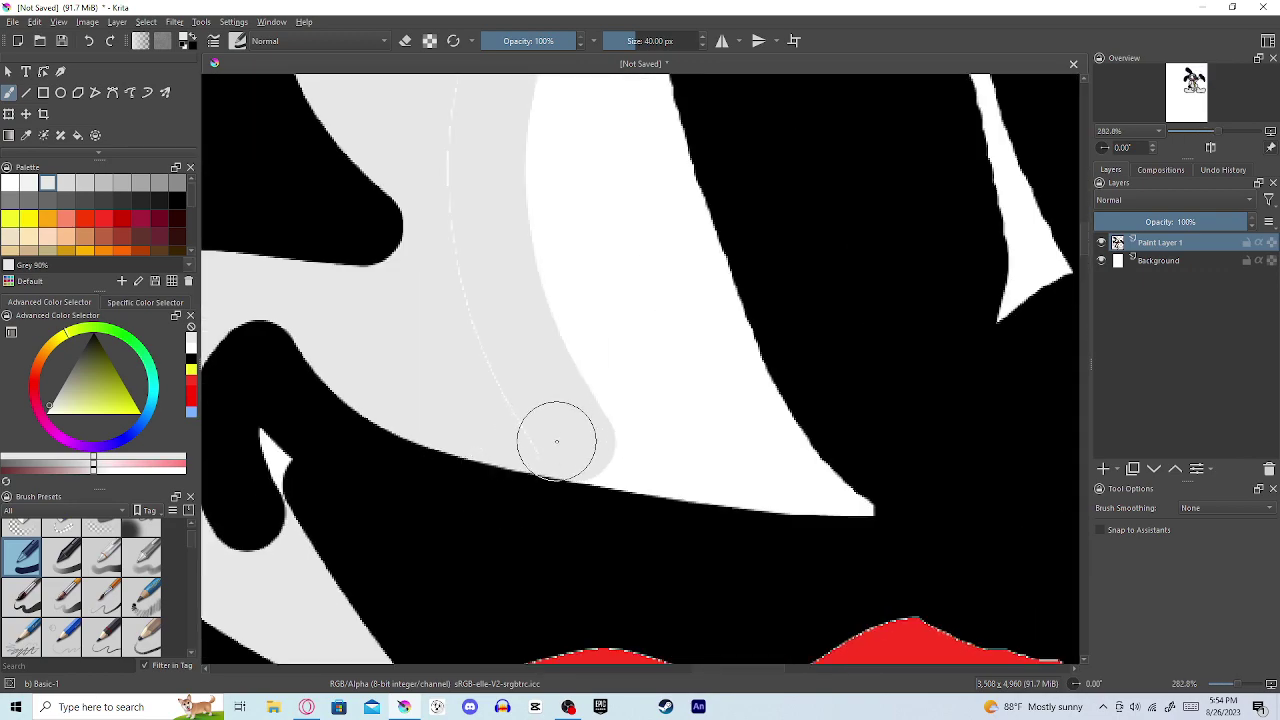
scroll(476, 270, "down", 3)
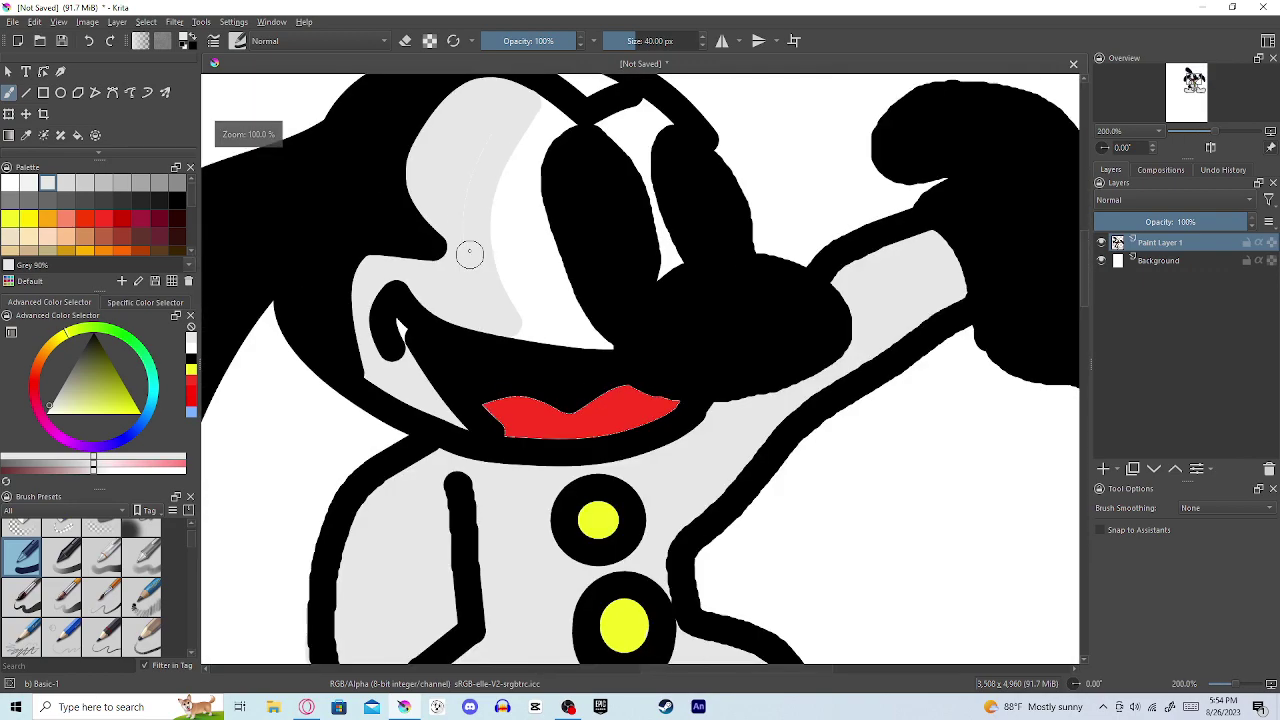
scroll(470, 250, "up", 3)
scroll(497, 120, "down", 3)
scroll(509, 123, "up", 3)
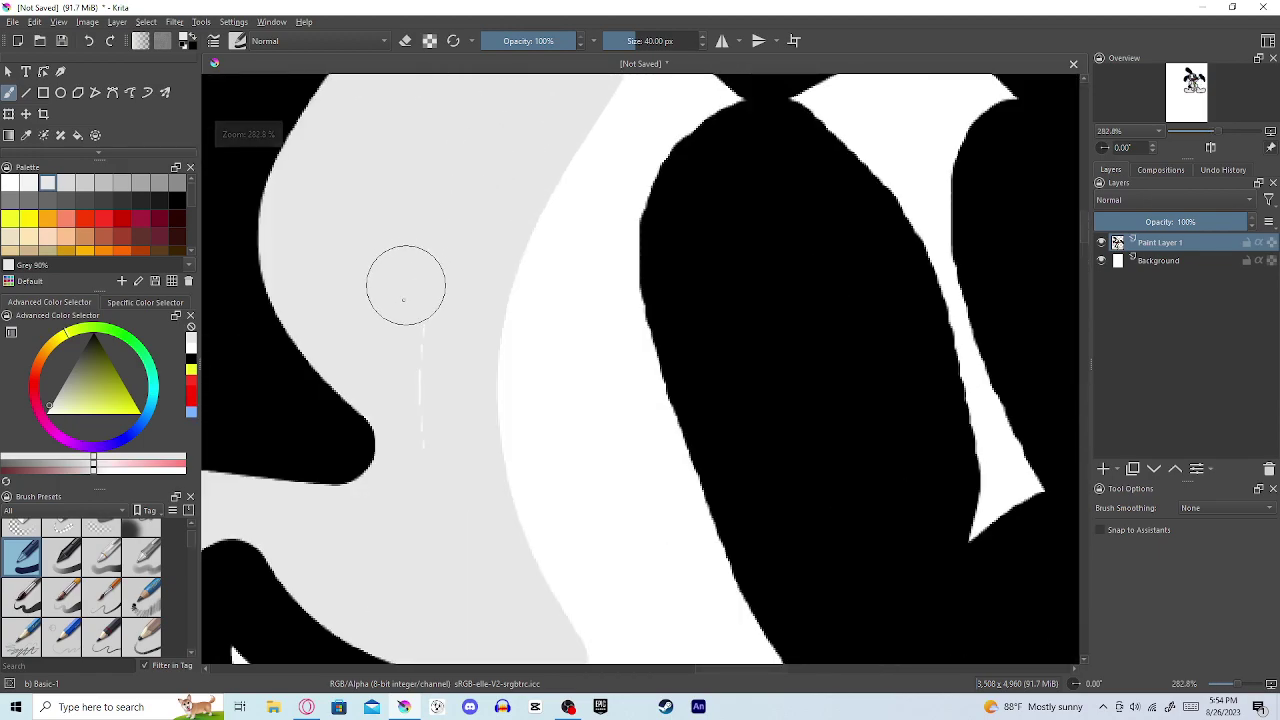
scroll(426, 443, "down", 5)
scroll(680, 452, "down", 2)
scroll(585, 580, "up", 2)
Step: Try to paint a Grey 85% shading line down the torso beside the buttons, and undo the stroke
left_click(26, 135)
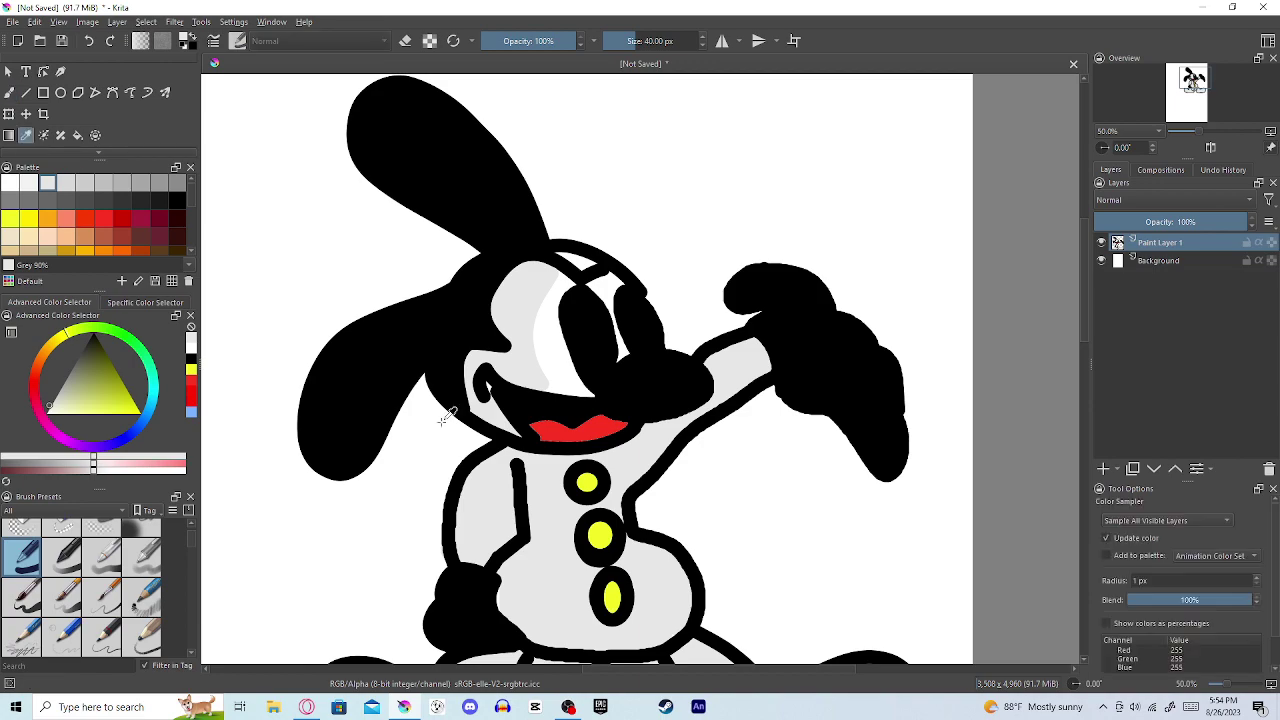
scroll(508, 562, "down", 4)
scroll(510, 564, "up", 4)
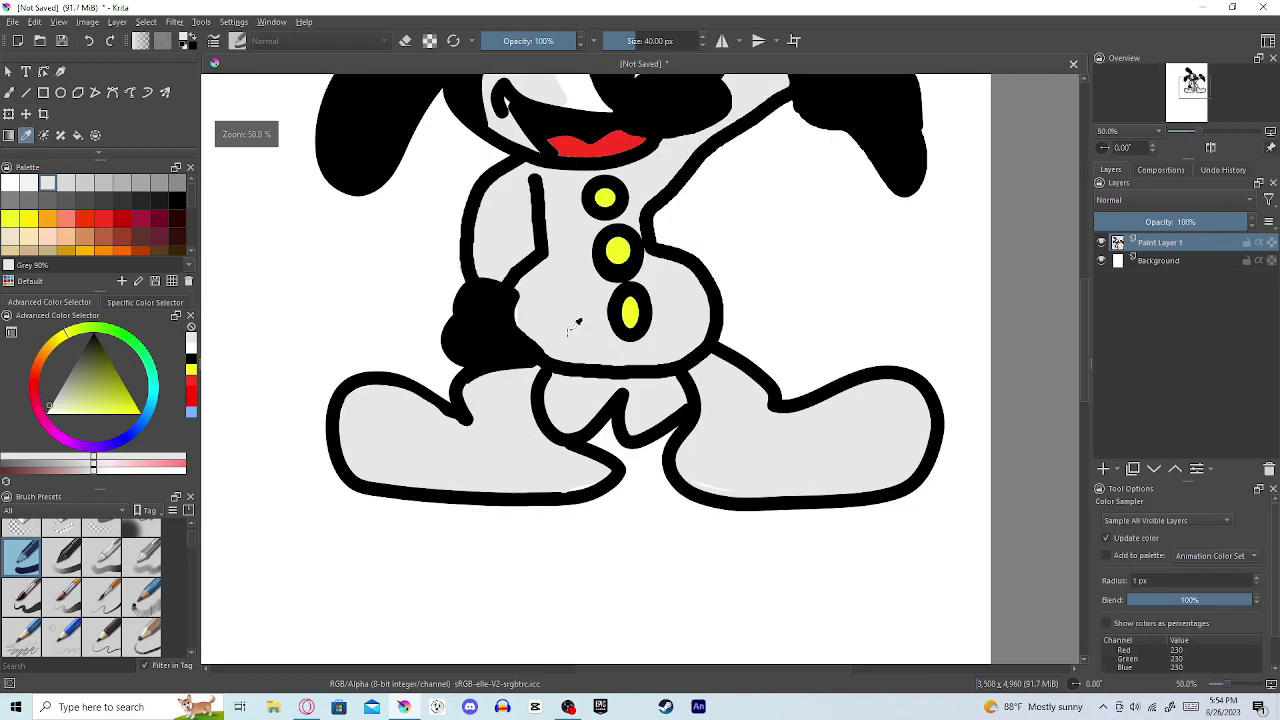
left_click(66, 184)
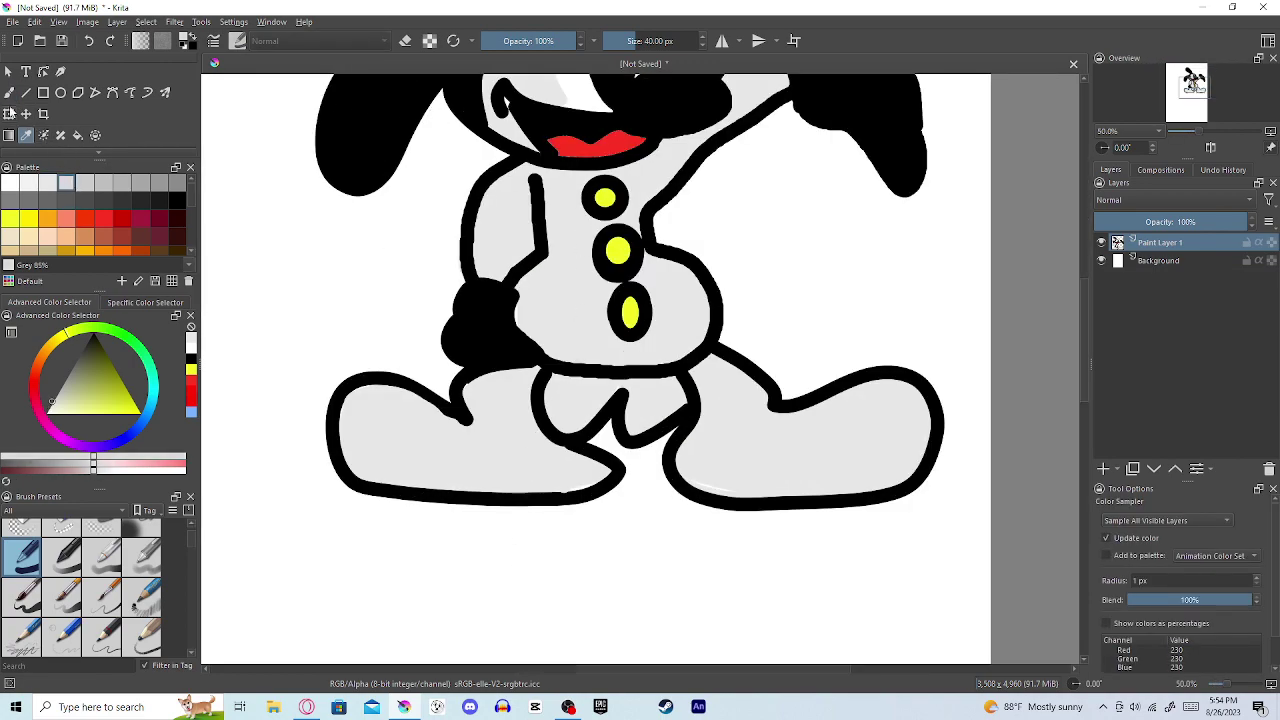
left_click(9, 92)
scroll(540, 170, "up", 3)
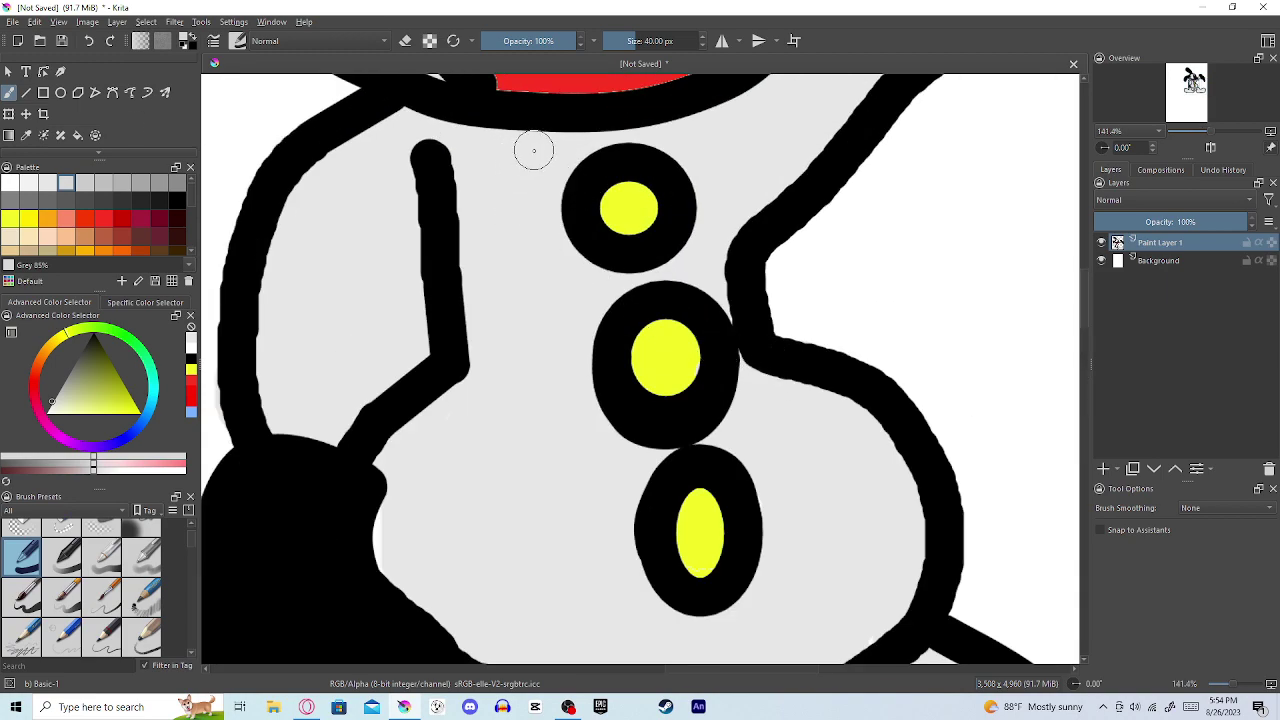
mouse_move(536, 152)
left_mouse_down()
mouse_move(517, 310)
mouse_move(522, 367)
mouse_move(558, 446)
mouse_move(544, 486)
mouse_move(565, 600)
left_mouse_up()
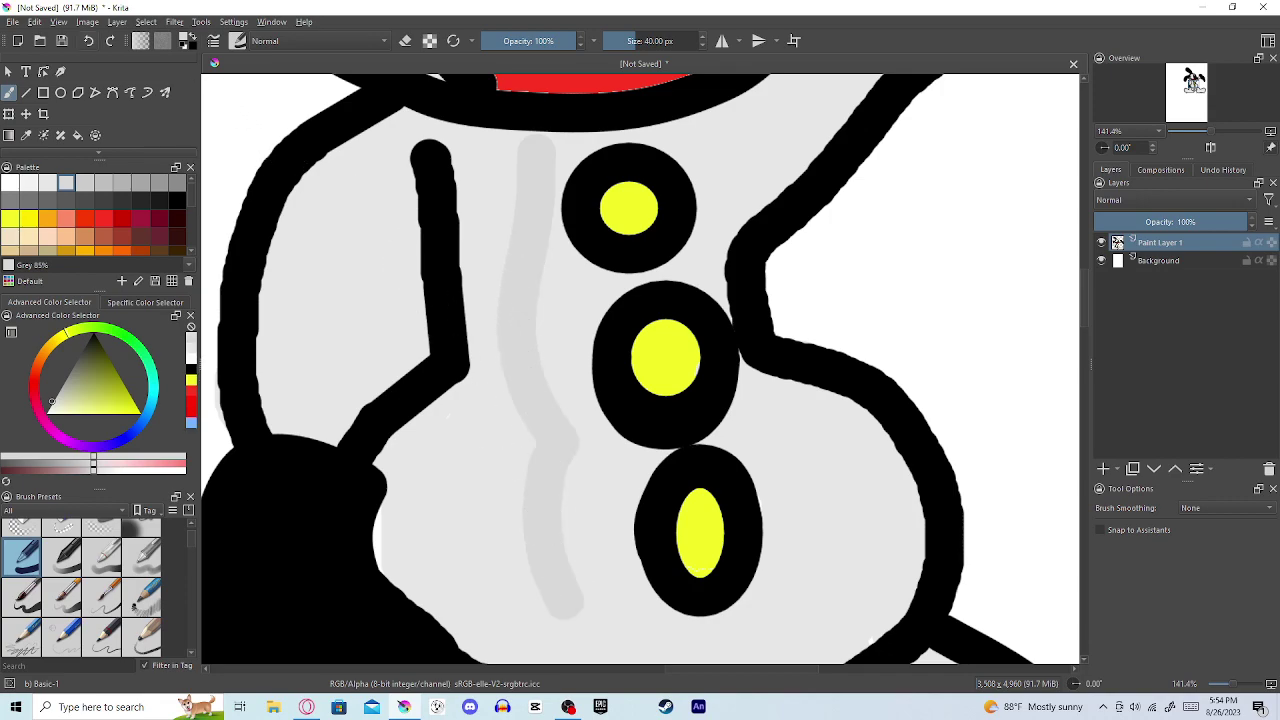
key("ctrl+z")
Step: Repaint the Grey 85% shading line from the torso's lower edge up to the chin and try to fill the area beside it
scroll(732, 325, "down", 2)
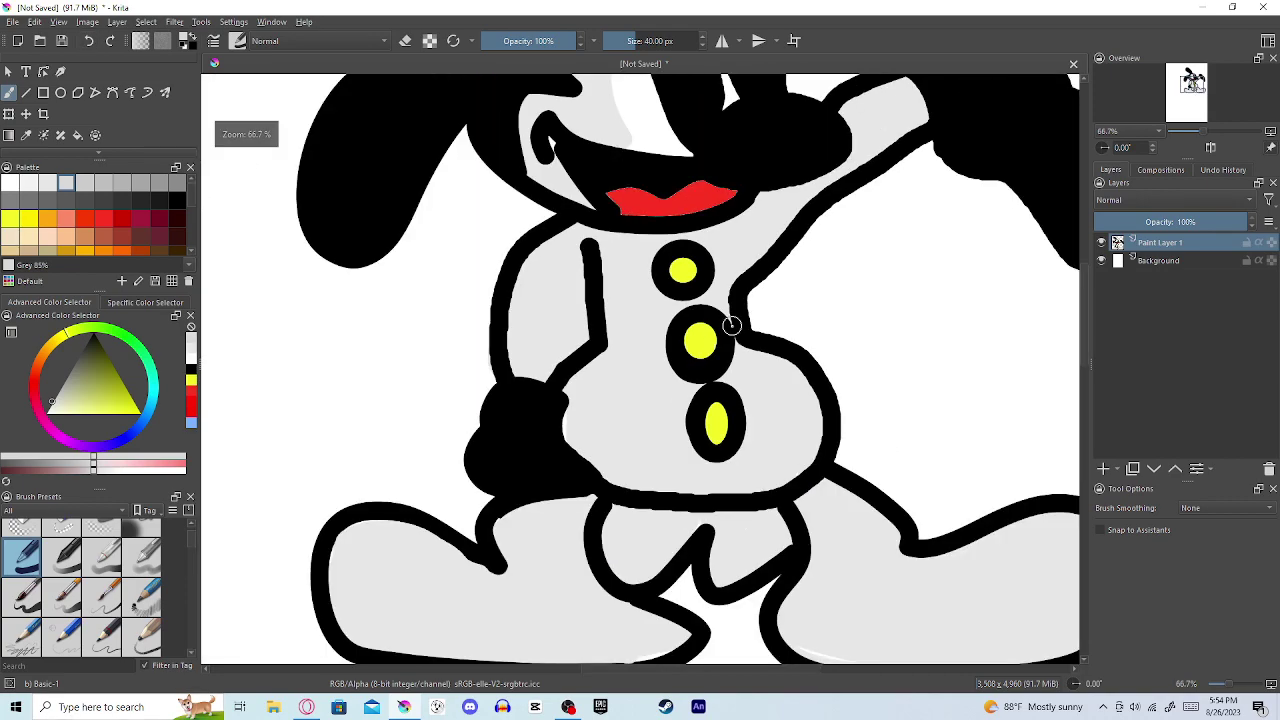
scroll(745, 420, "up", 1)
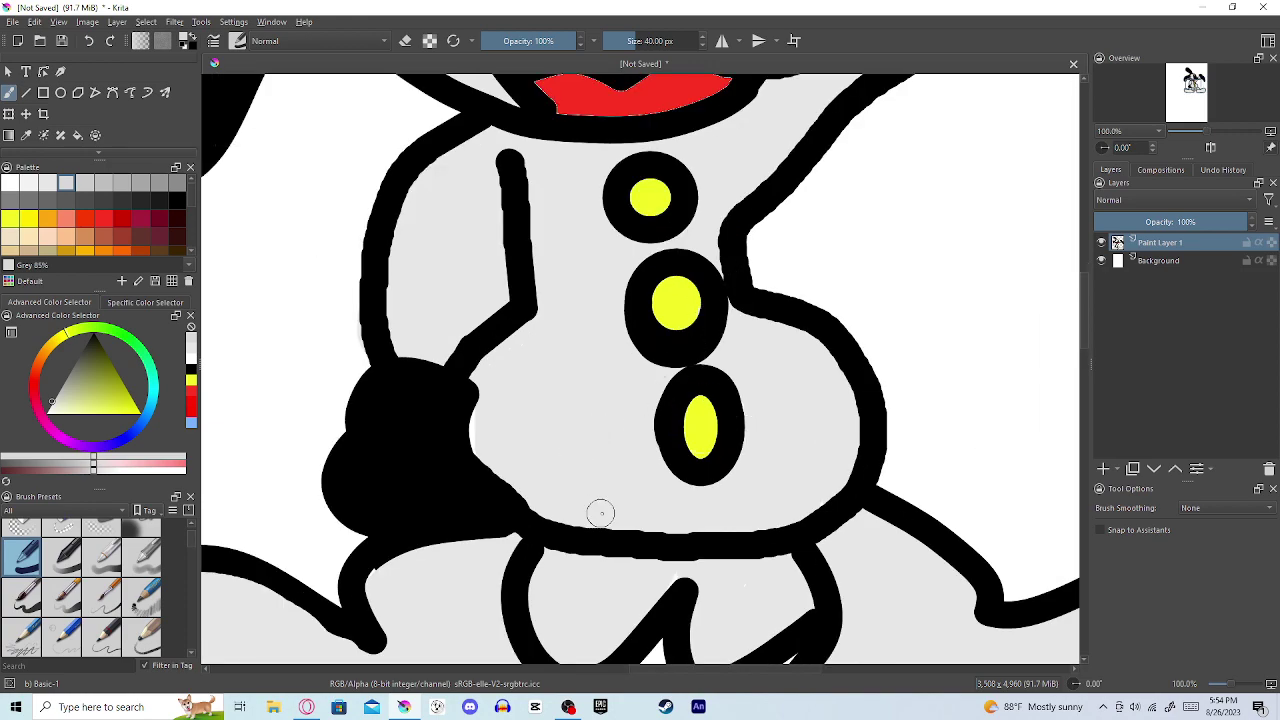
mouse_move(612, 516)
left_mouse_down()
mouse_move(586, 497)
mouse_move(567, 437)
mouse_move(579, 353)
mouse_move(600, 326)
mouse_move(584, 162)
left_mouse_up()
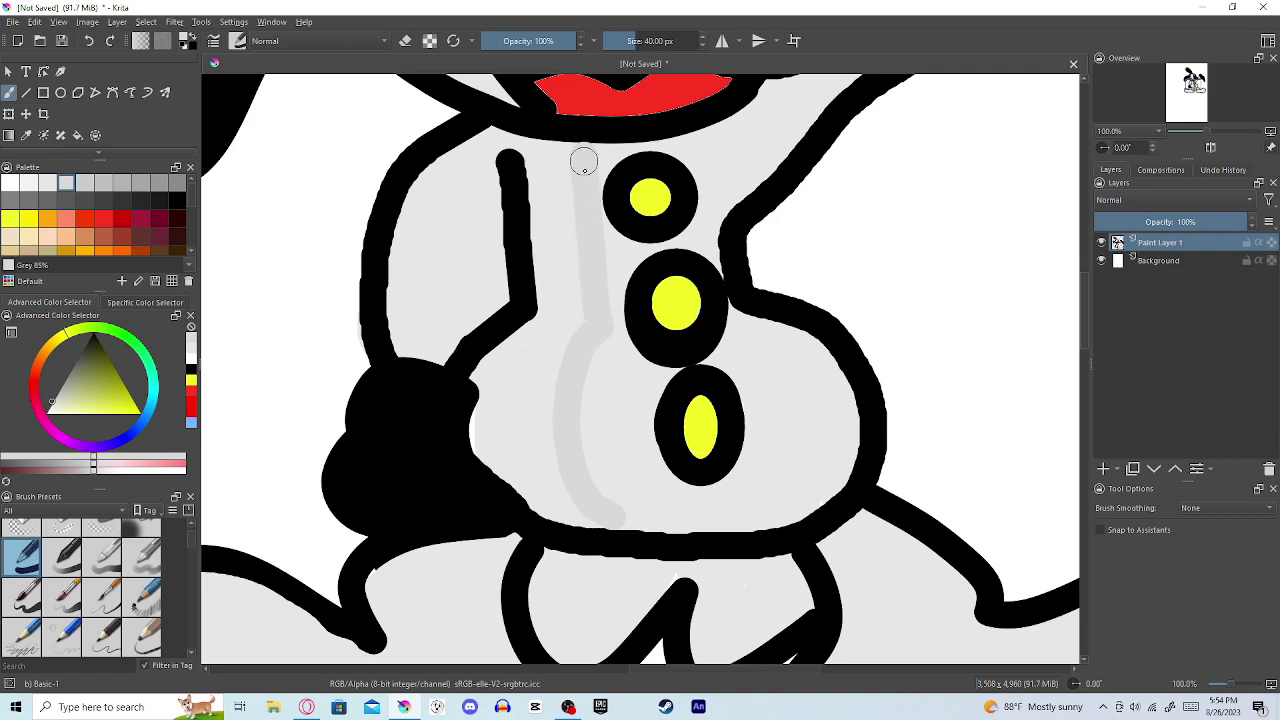
left_click(78, 136)
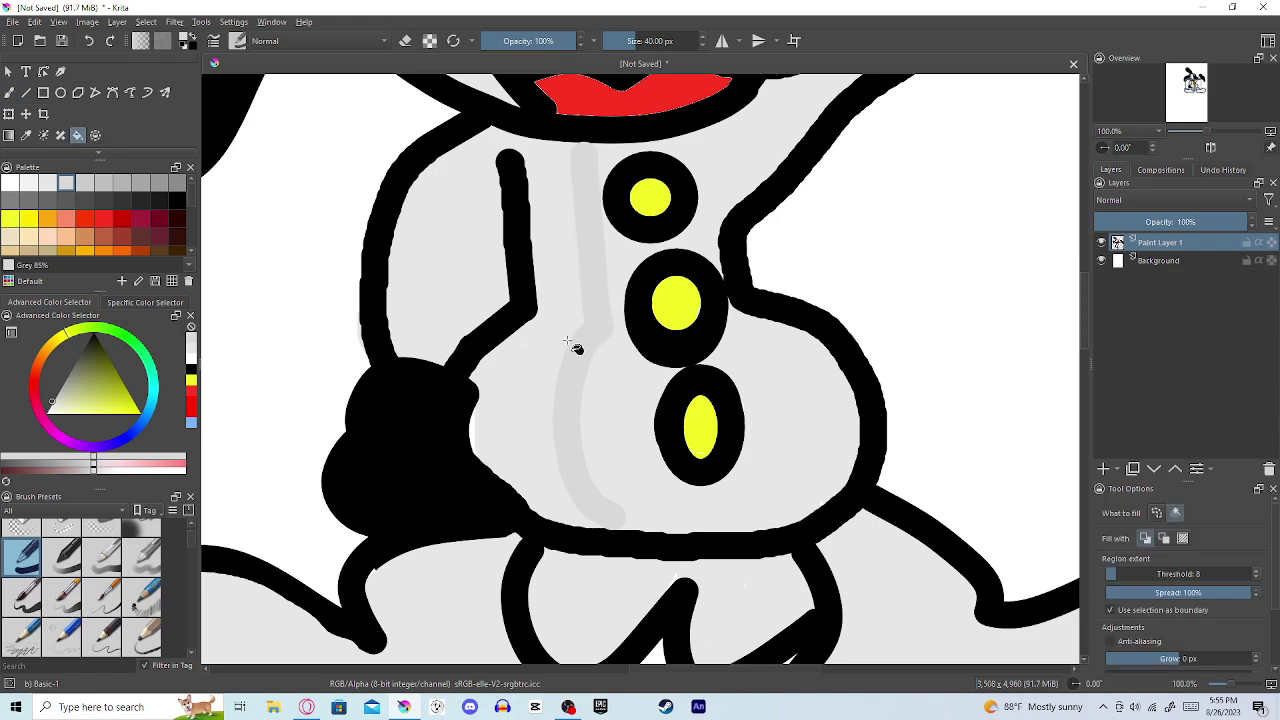
left_click(570, 342)
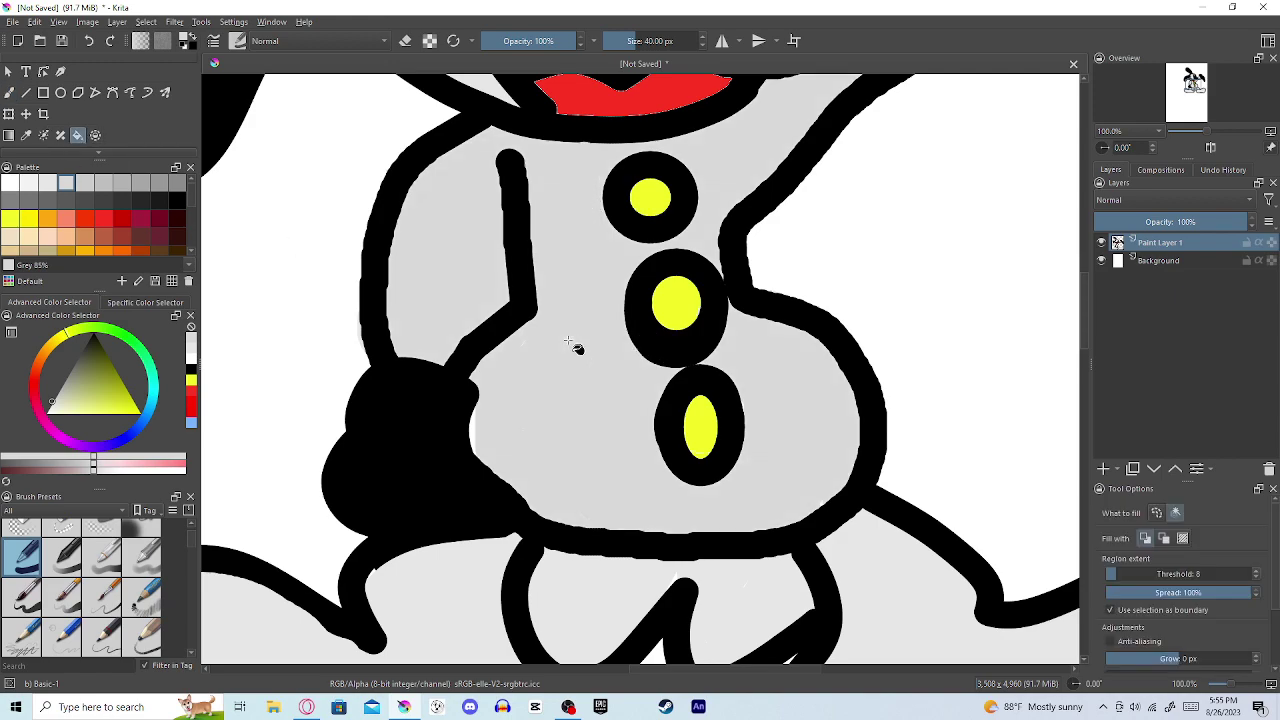
Step: Undo the torso fill and shading line together with all the grey shading on the face
left_click(95, 41)
key("b")
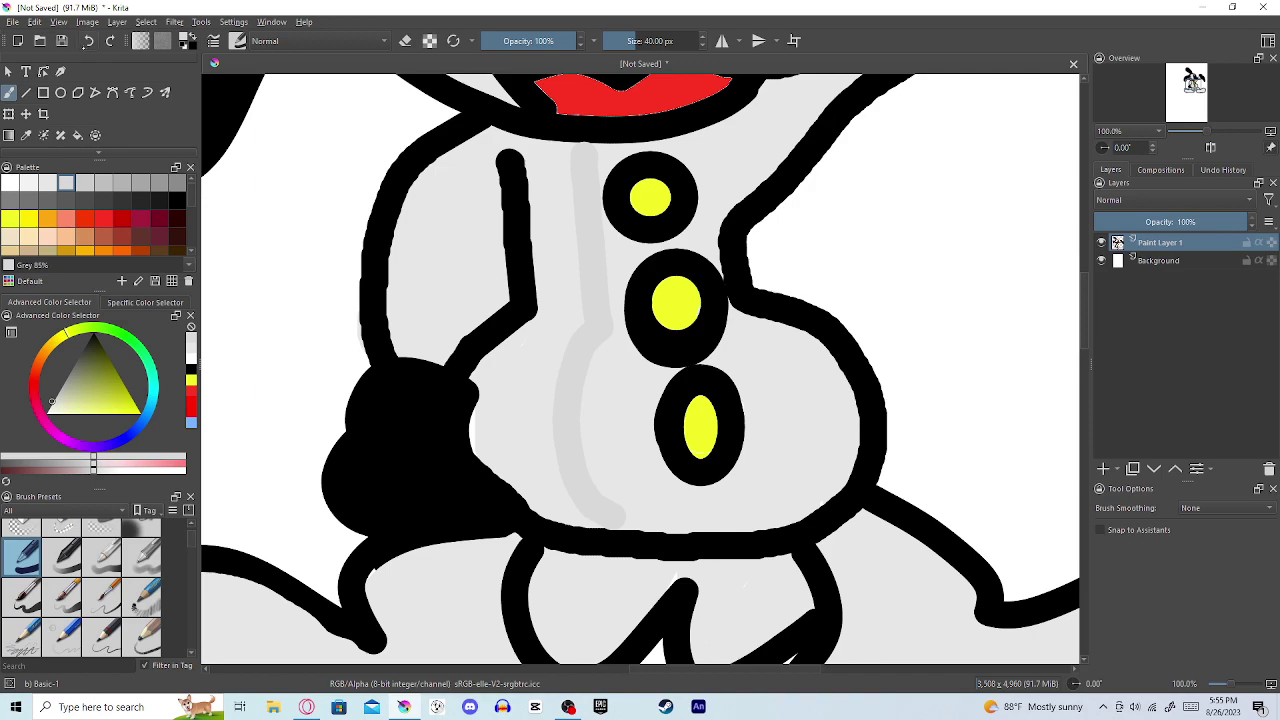
key("ctrl+z")
scroll(822, 388, "down", 5)
scroll(940, 310, "up", 3)
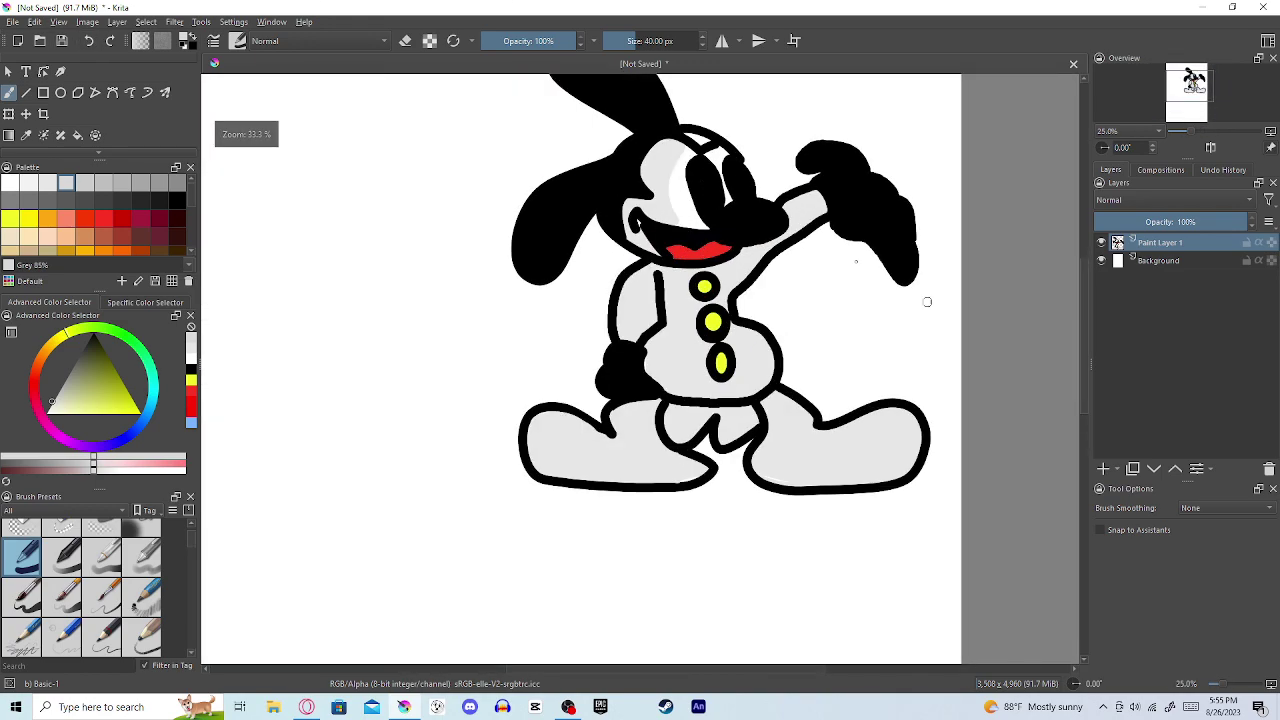
left_click(86, 42)
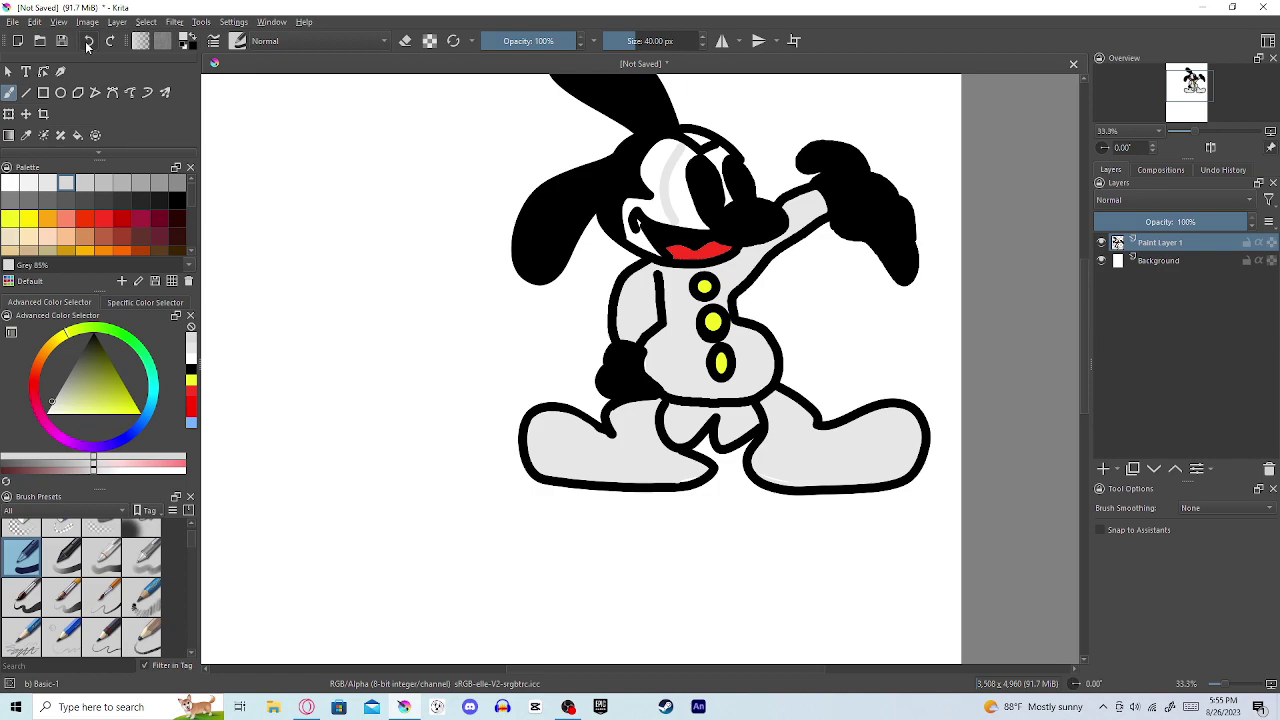
left_click(86, 42)
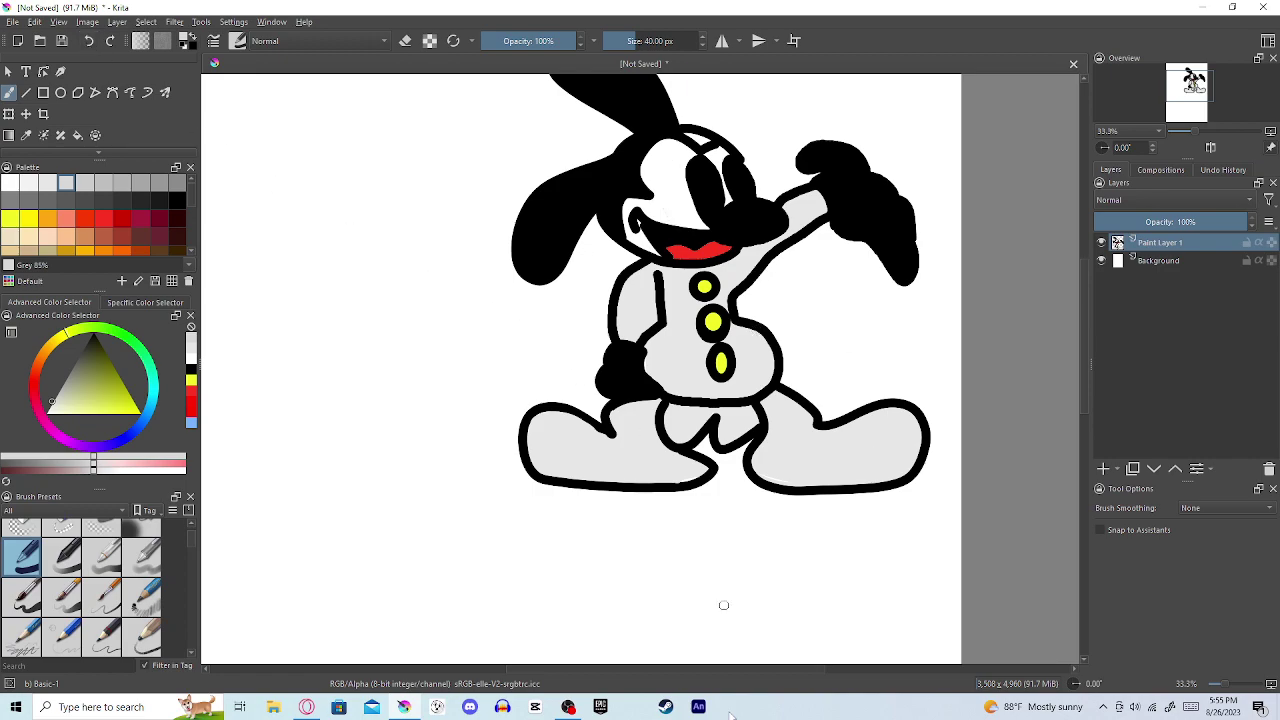
Step: Handwrite "done!" in Grey 85% on the empty canvas beside the character
scroll(489, 240, "down", 1)
scroll(551, 371, "up", 1)
mouse_move(435, 287)
left_mouse_down()
mouse_move(423, 409)
mouse_move(442, 330)
mouse_move(505, 350)
left_mouse_up()
left_click_drag(532, 415, 565, 432)
left_click_drag(578, 398, 590, 388)
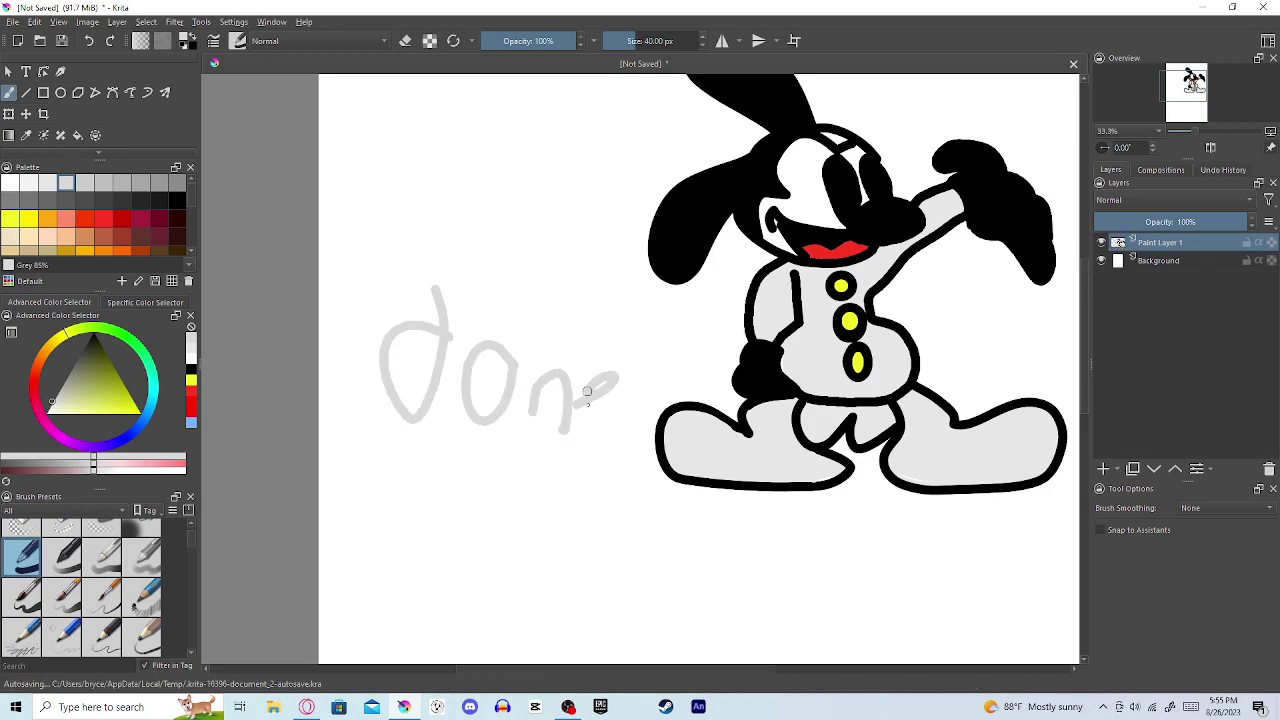
left_click_drag(632, 294, 632, 368)
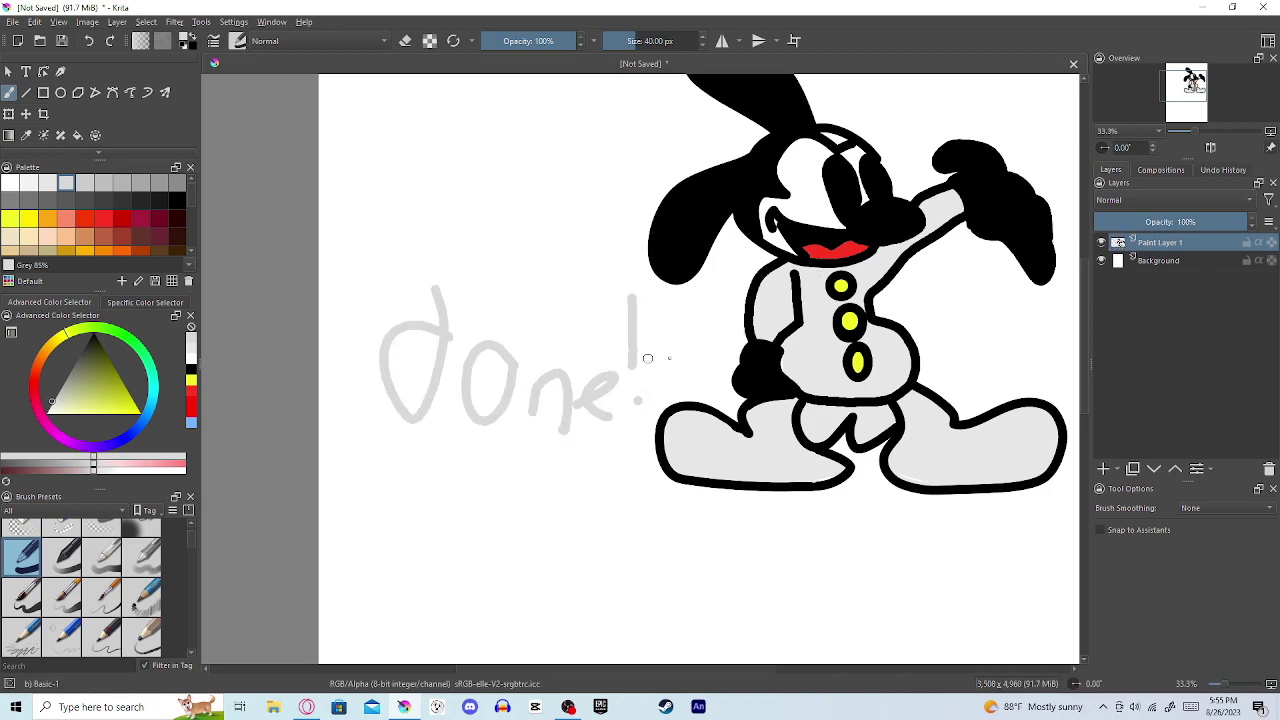